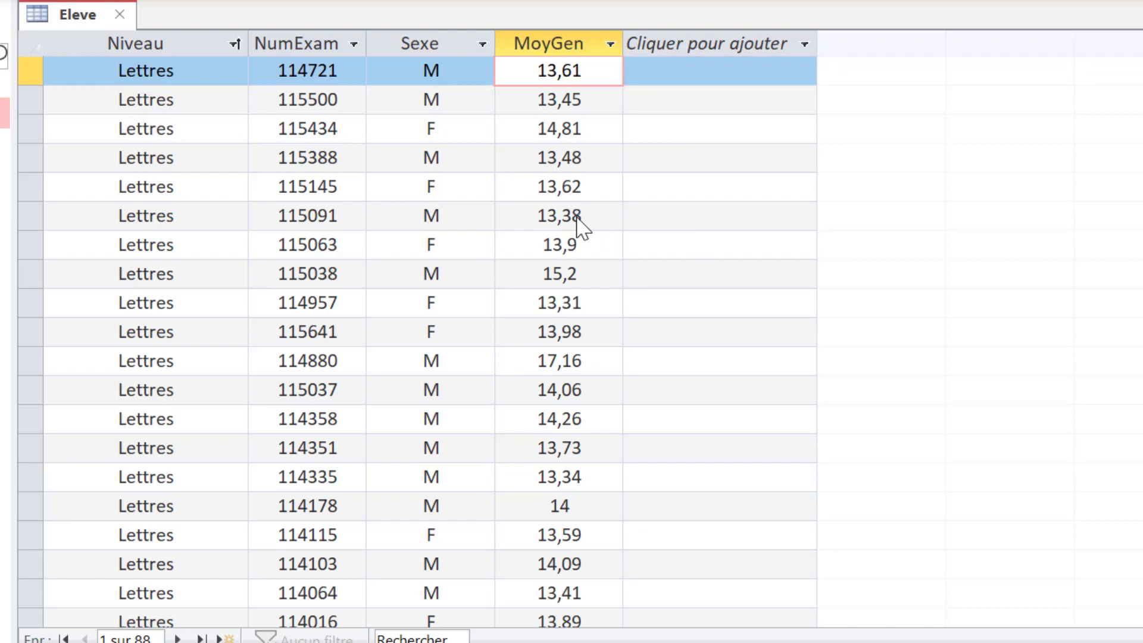
left_click(212, 71)
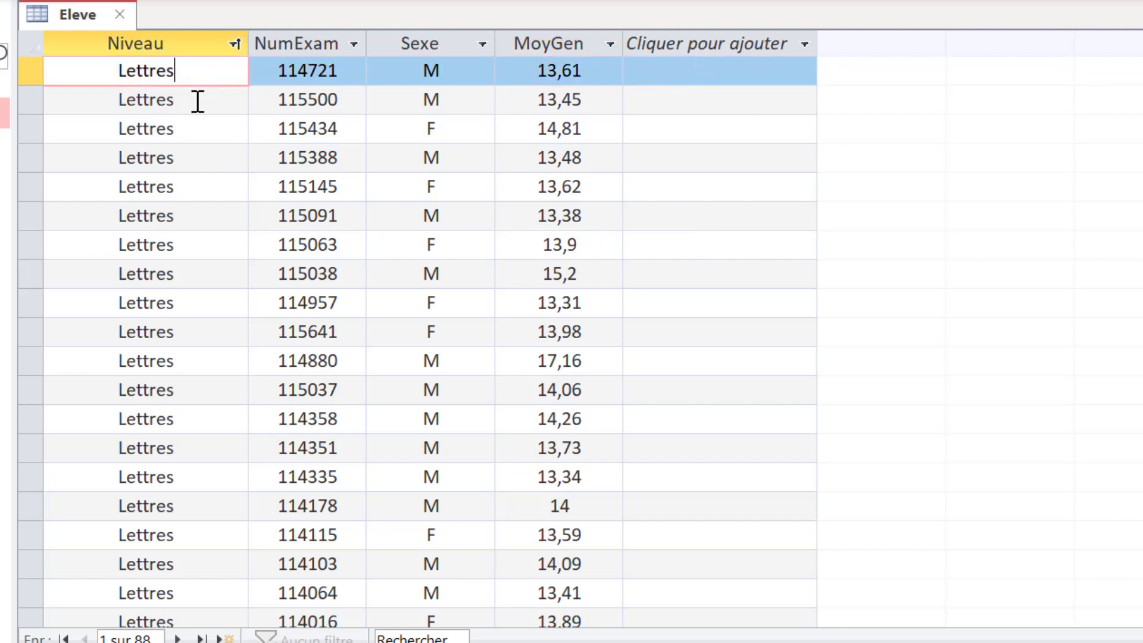
left_click(447, 45)
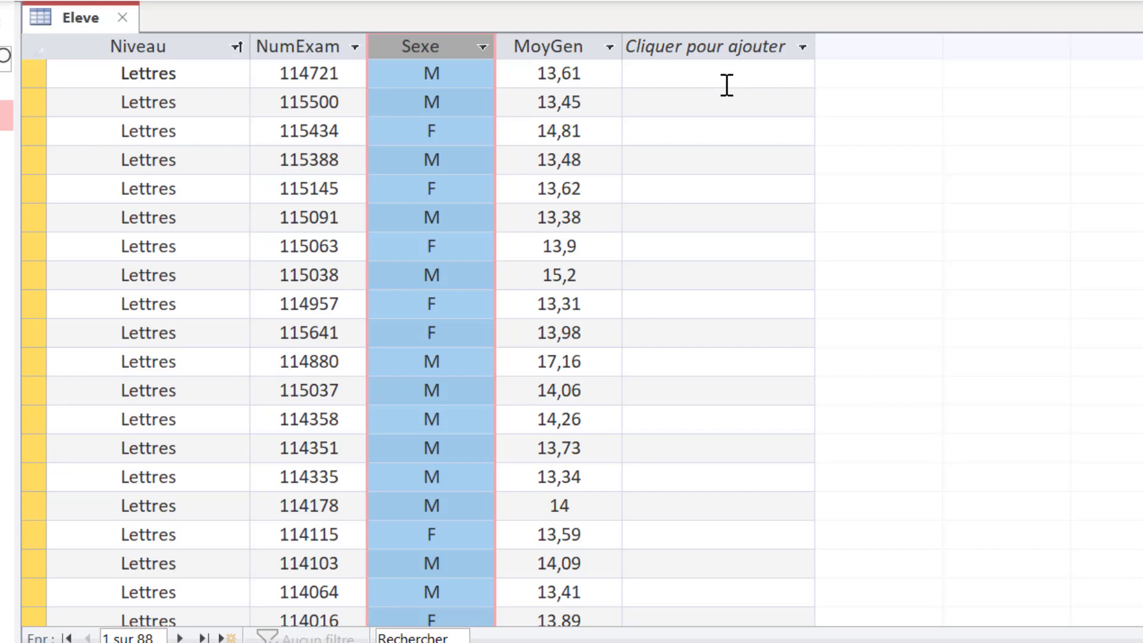
left_click(727, 85)
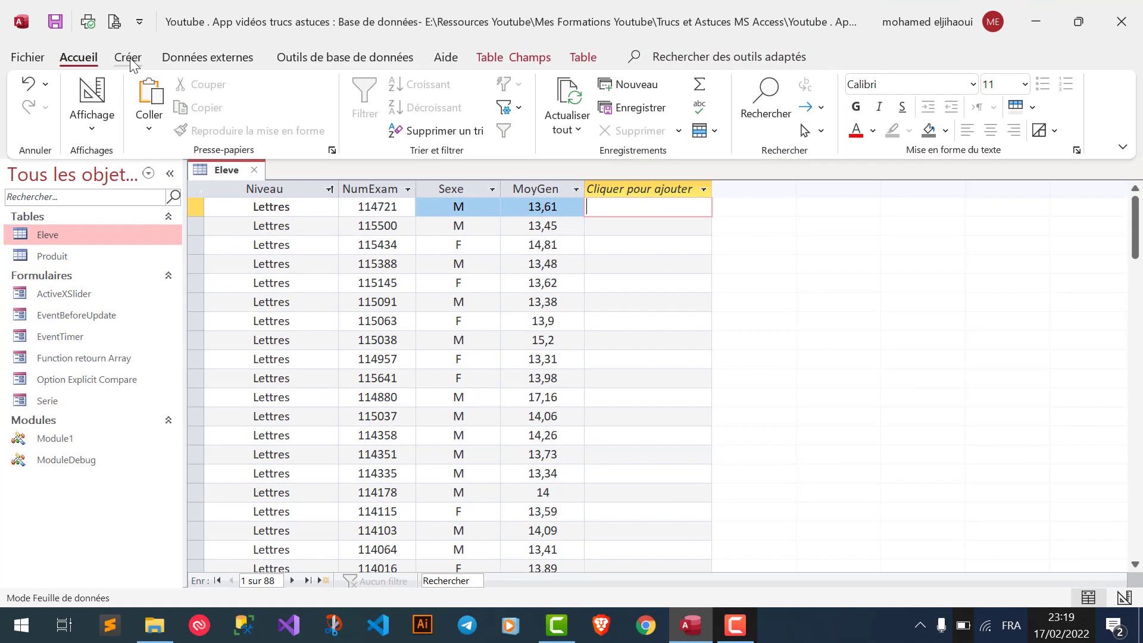
- Create a new query in design view and add the Eleve table to it
left_click(128, 57)
left_click(342, 112)
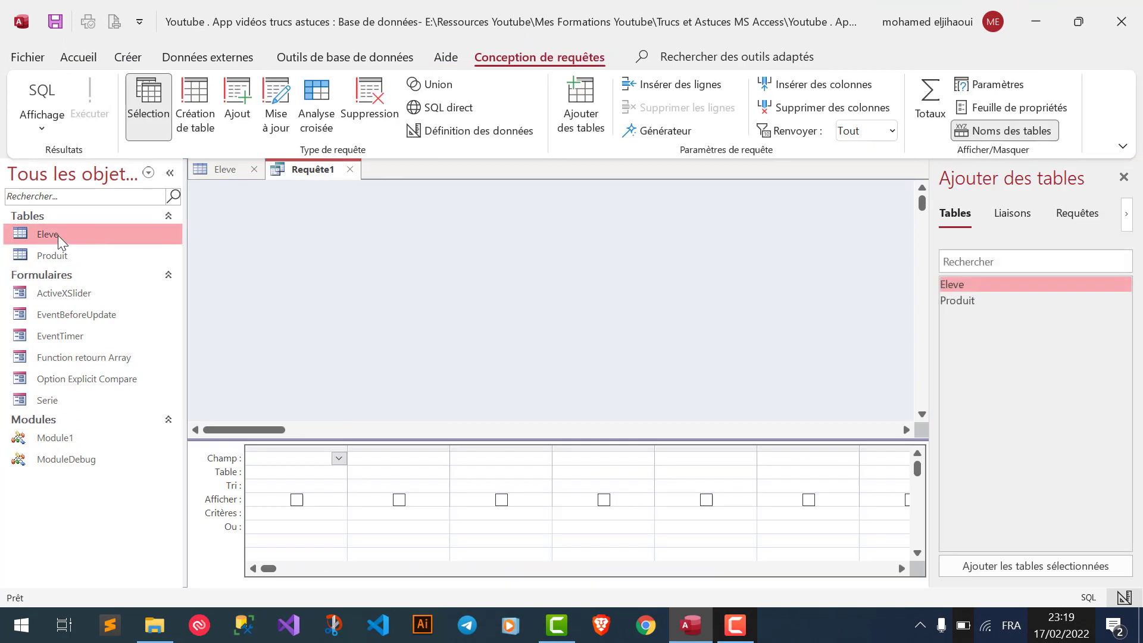
left_click_drag(58, 235, 234, 215)
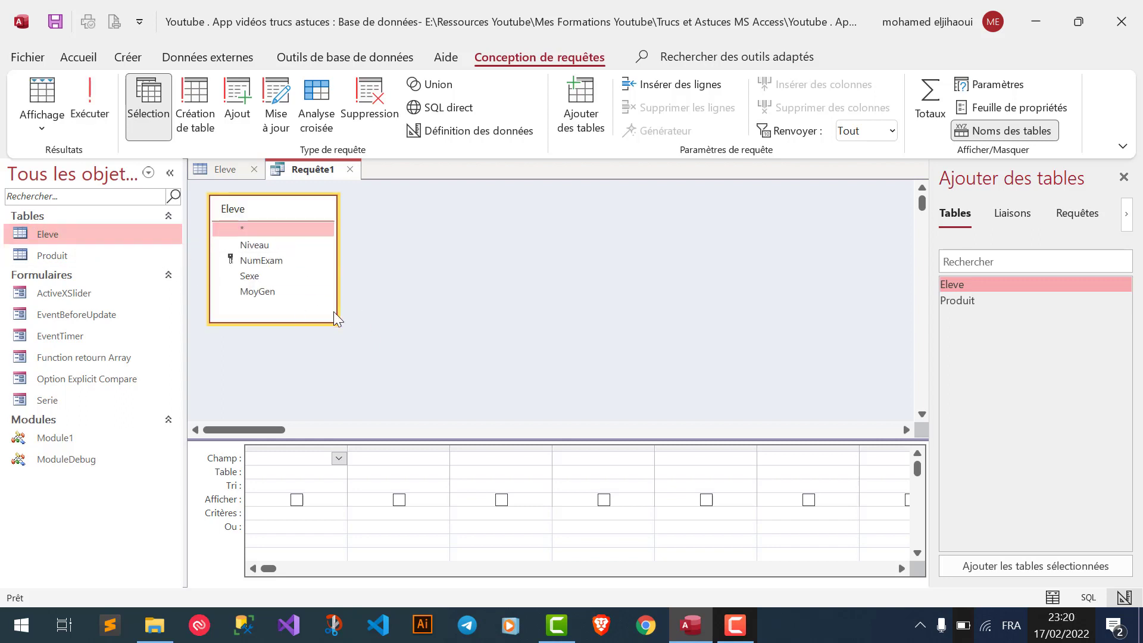
- Add the NumExam, Niveau, Sexe and MoyGen fields of the Eleve table to the query's design grid
left_click(266, 262)
double_click(266, 262)
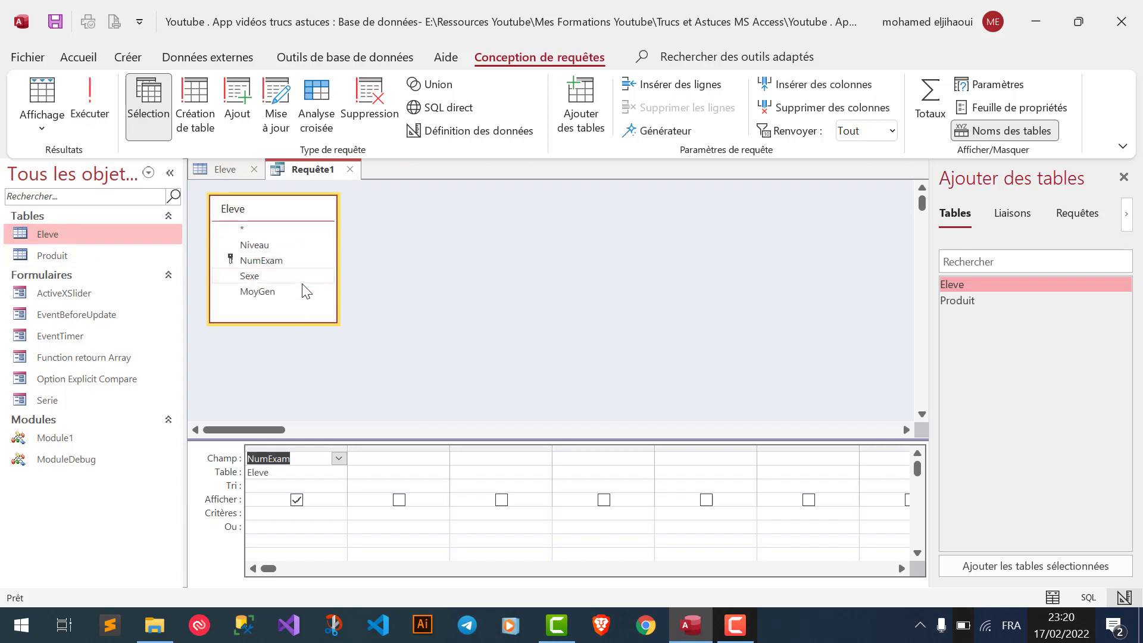
double_click(256, 247)
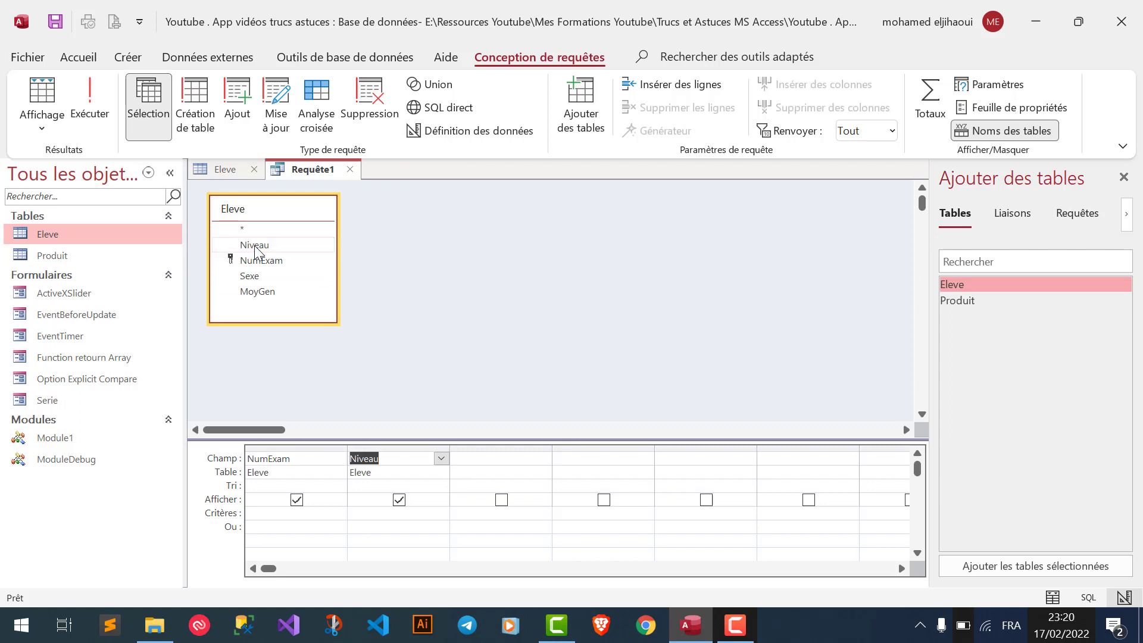
double_click(256, 277)
double_click(266, 293)
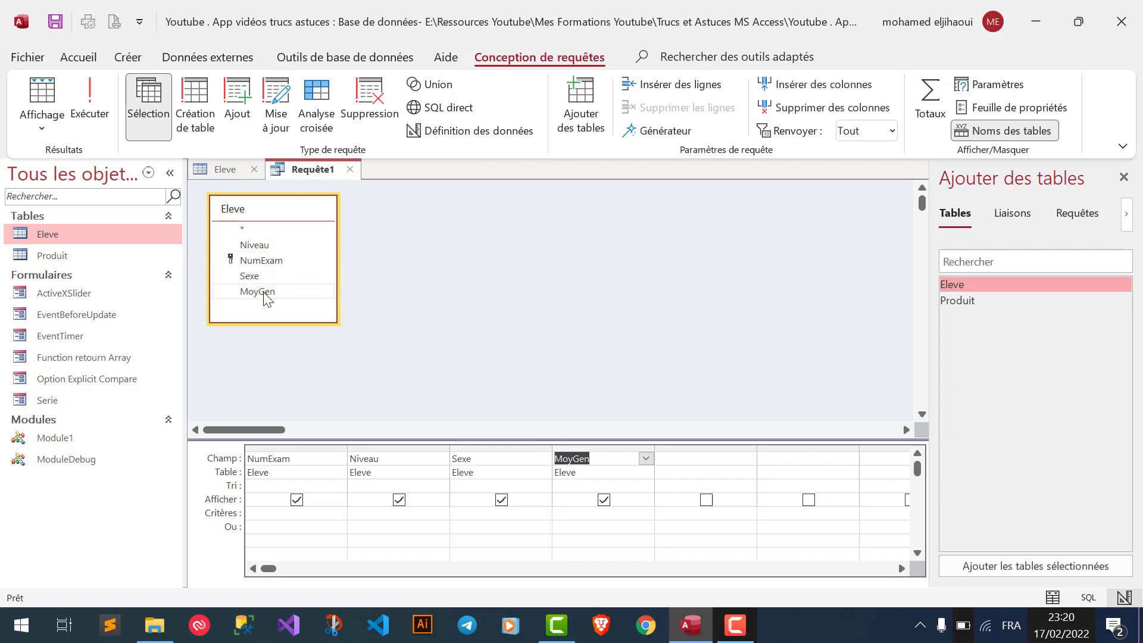
- Save the query under the name Rang_Req1
left_click(55, 21)
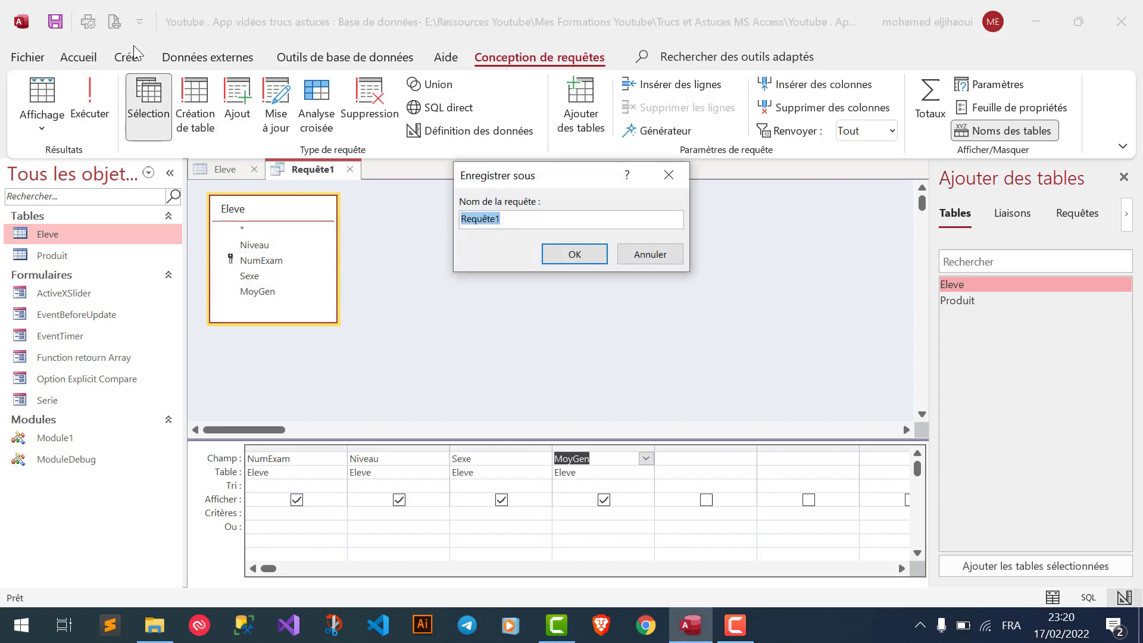
type("Rang_Req1")
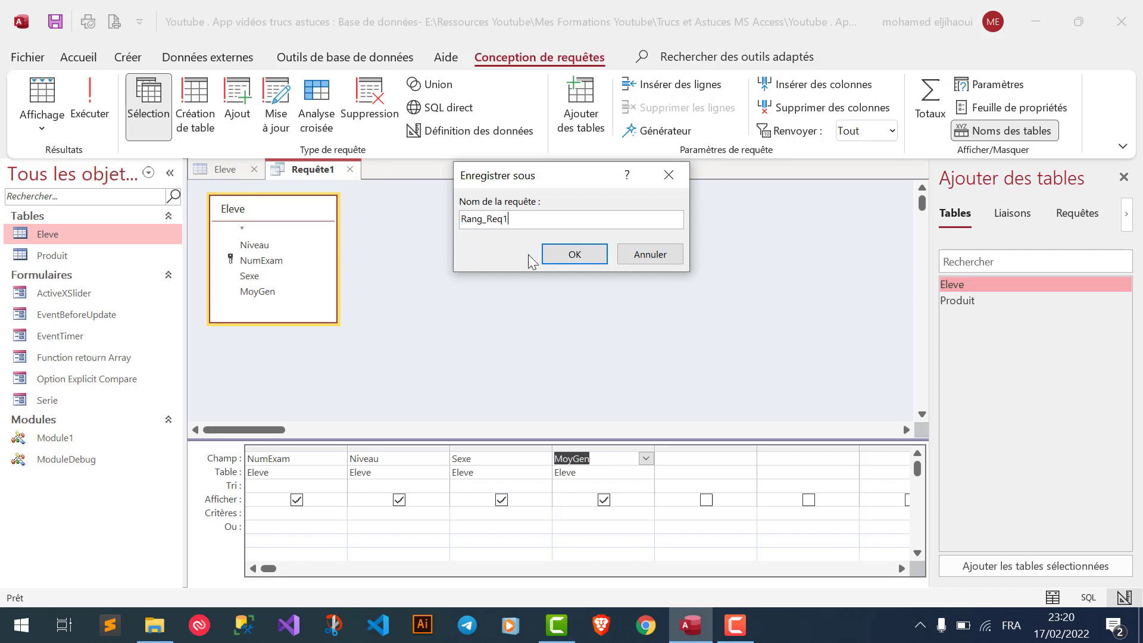
key("Return")
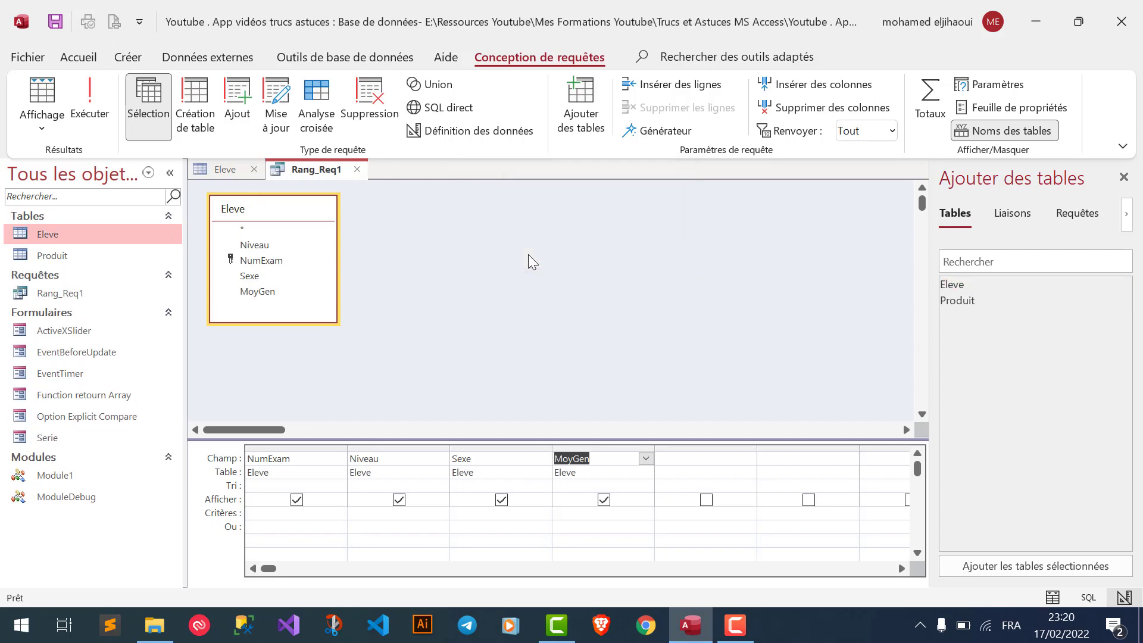
- Make room for a calculated field by enlarging the design grid, widening its empty fifth column and hiding the list of tables to add
left_click(681, 459)
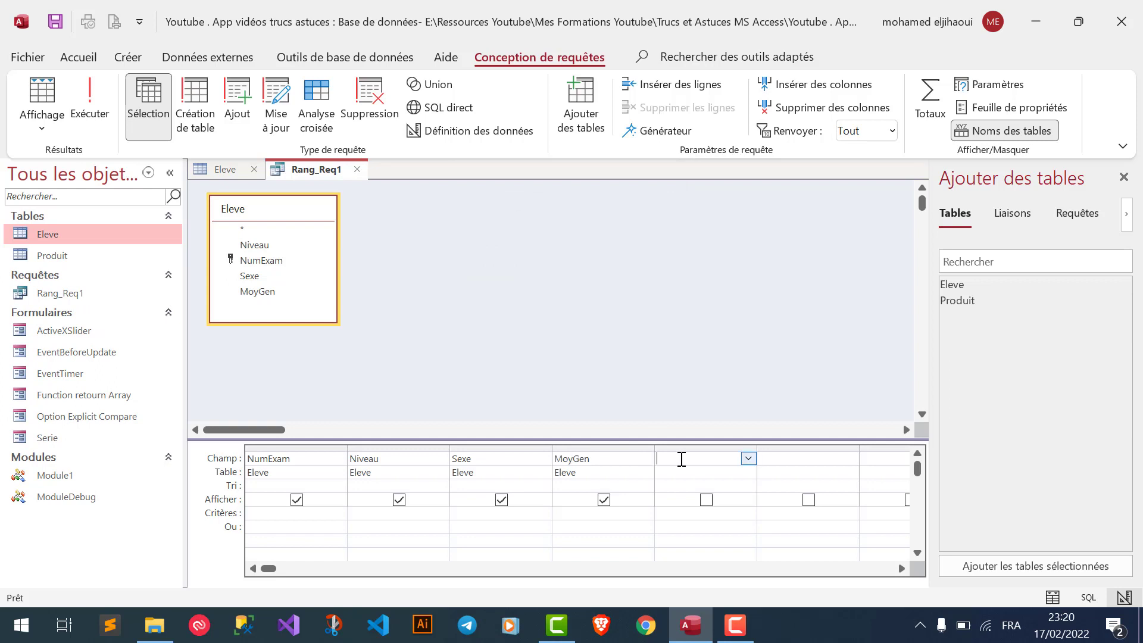
left_click_drag(559, 440, 559, 366)
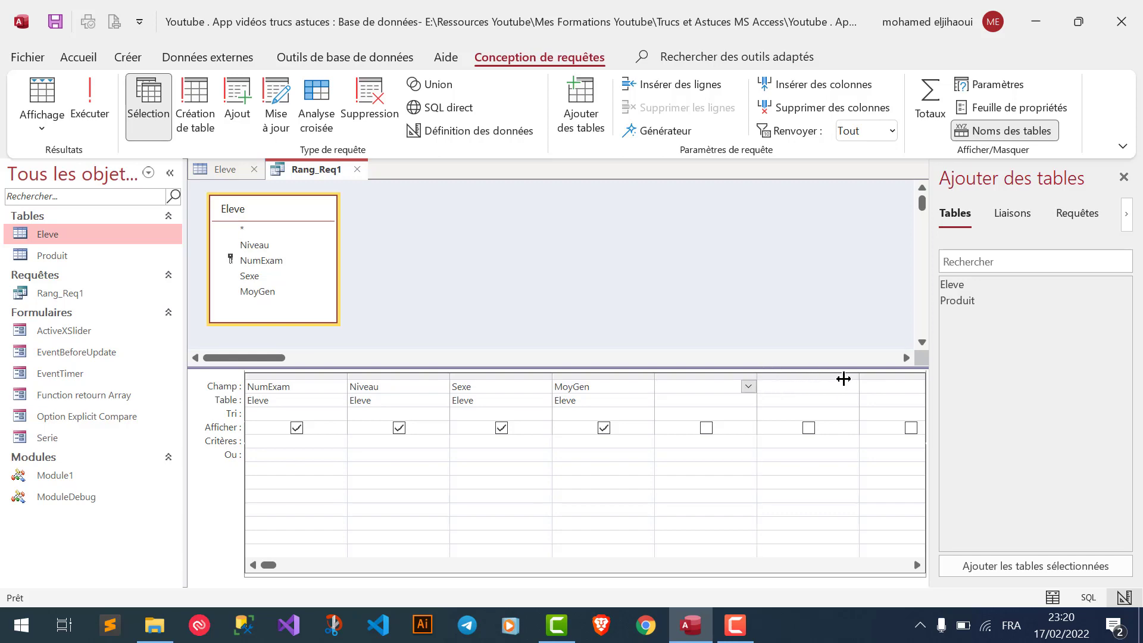
left_click_drag(844, 379, 844, 378)
left_click(1123, 177)
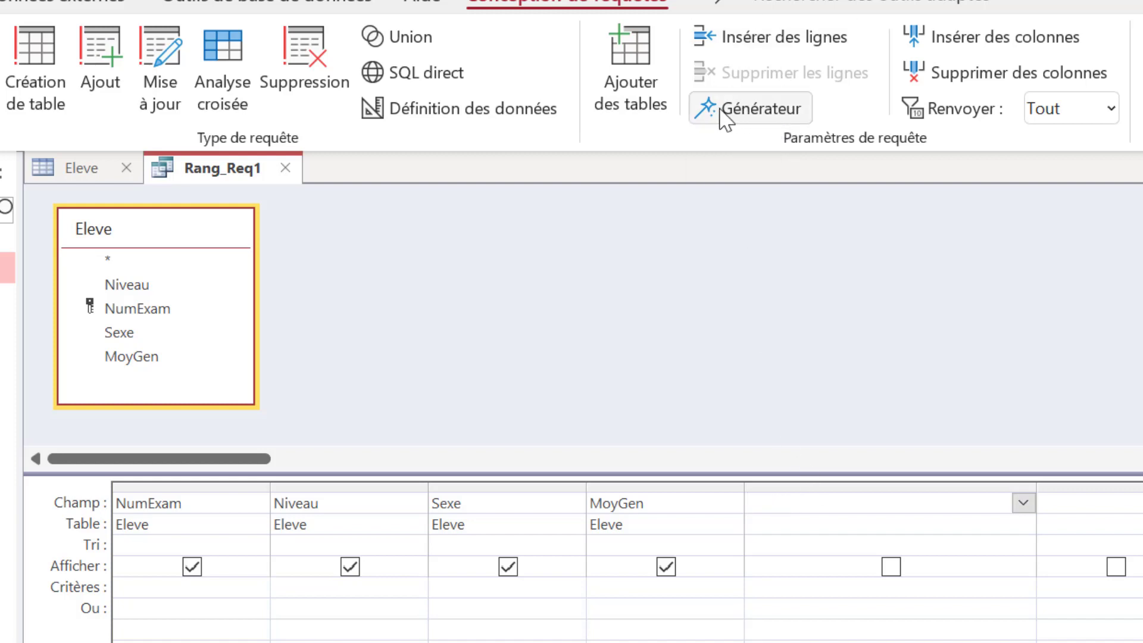
- Open the expression builder for the empty fifth column and start a calculated field named rang with the CpteDom function
left_click(755, 119)
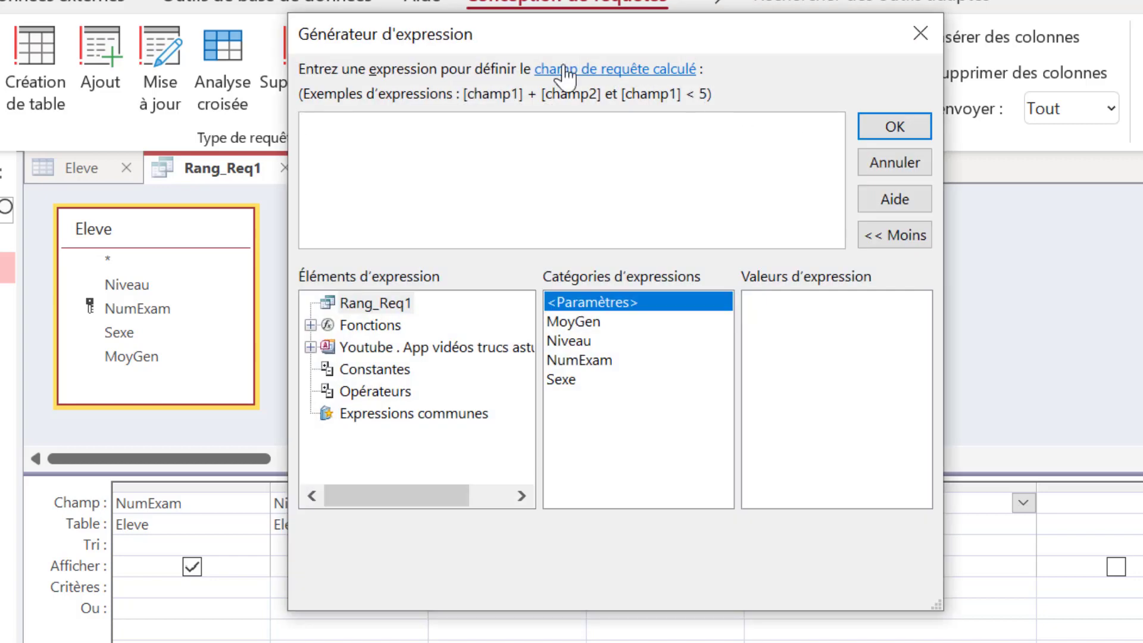
left_click_drag(554, 34, 1044, 148)
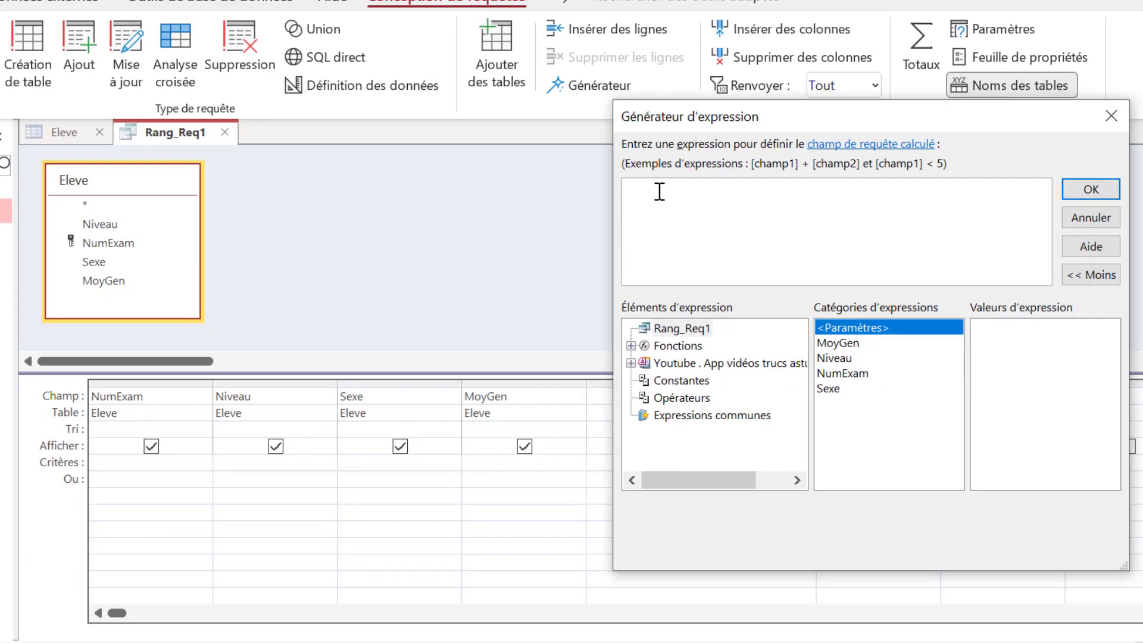
type("rang ")
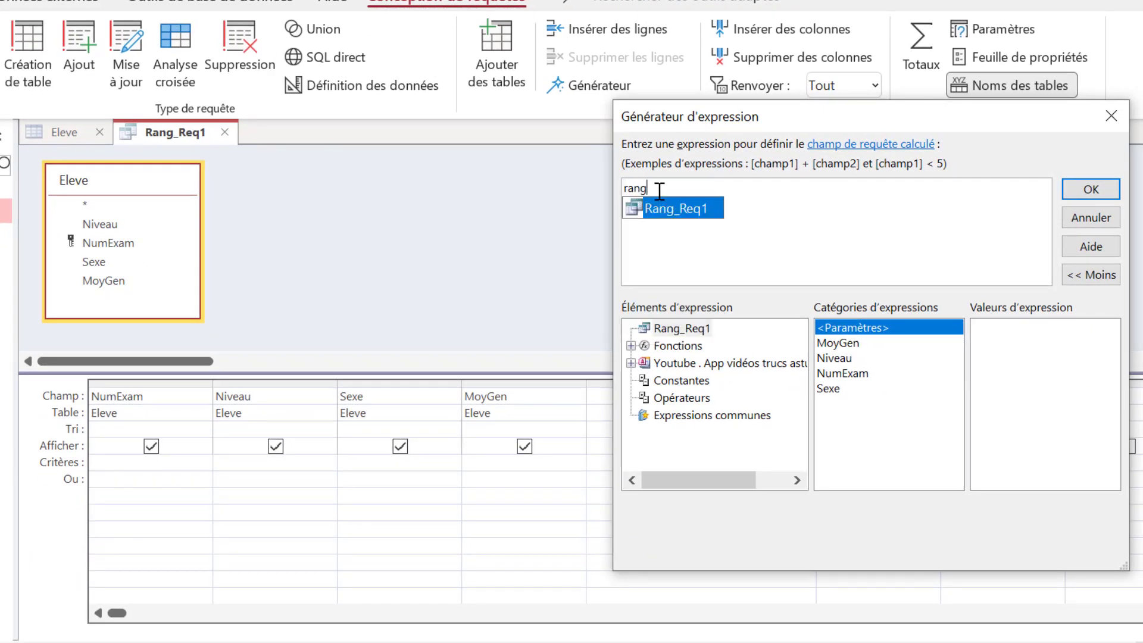
type(":")
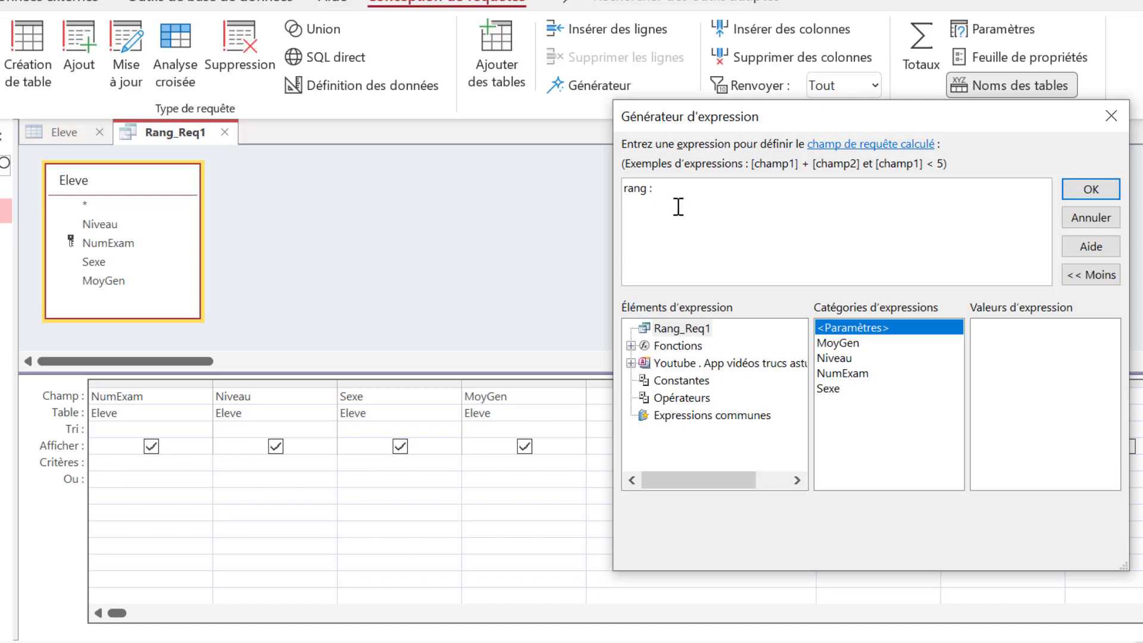
type("cpt")
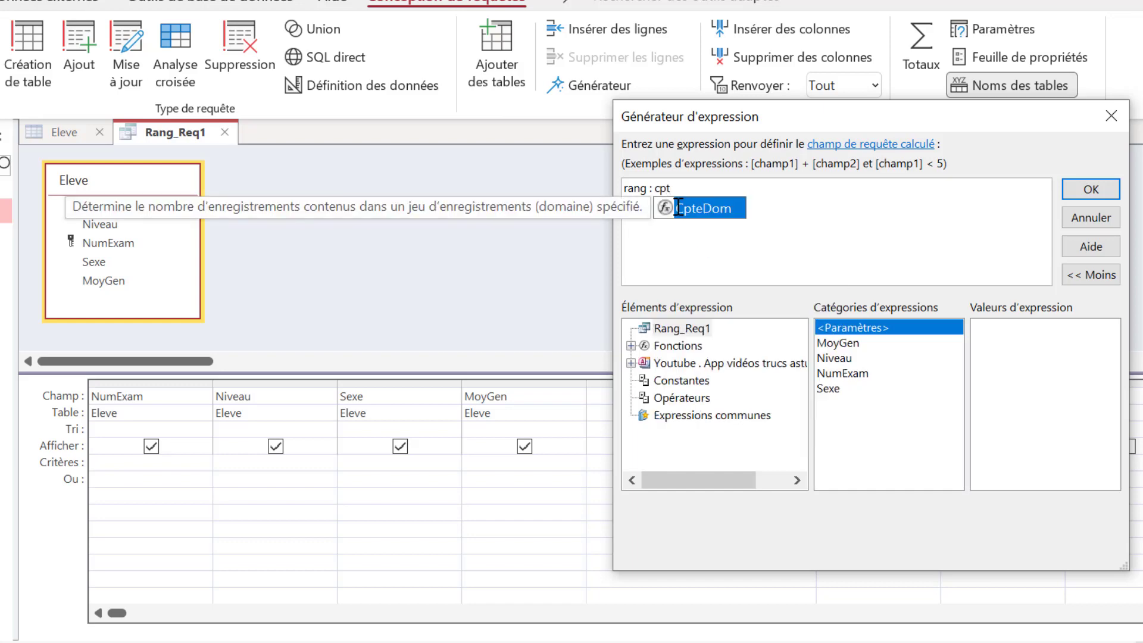
double_click(704, 208)
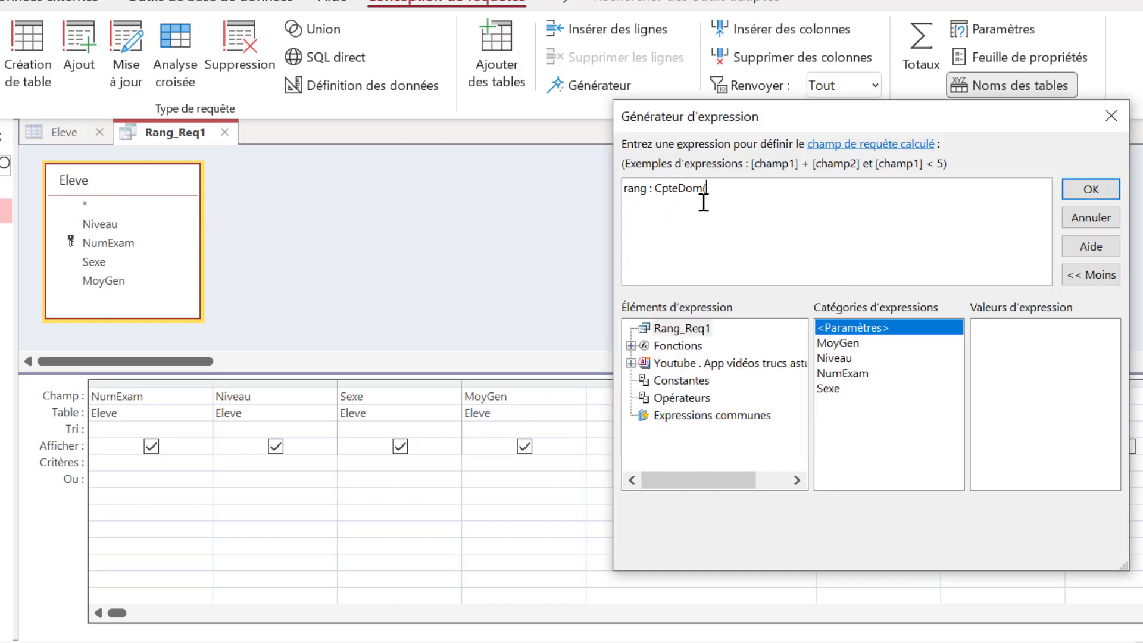
- Enter "*" as the expression and "Eleve" as the domain of the CpteDom function, each followed by a semicolon
type("\"")
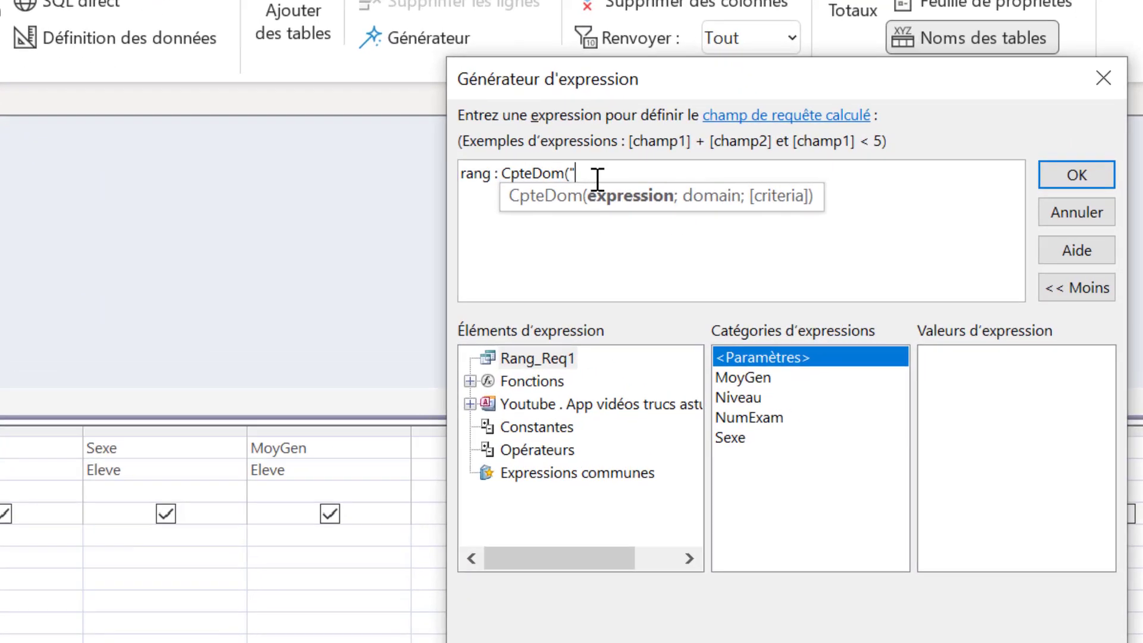
type("*\"")
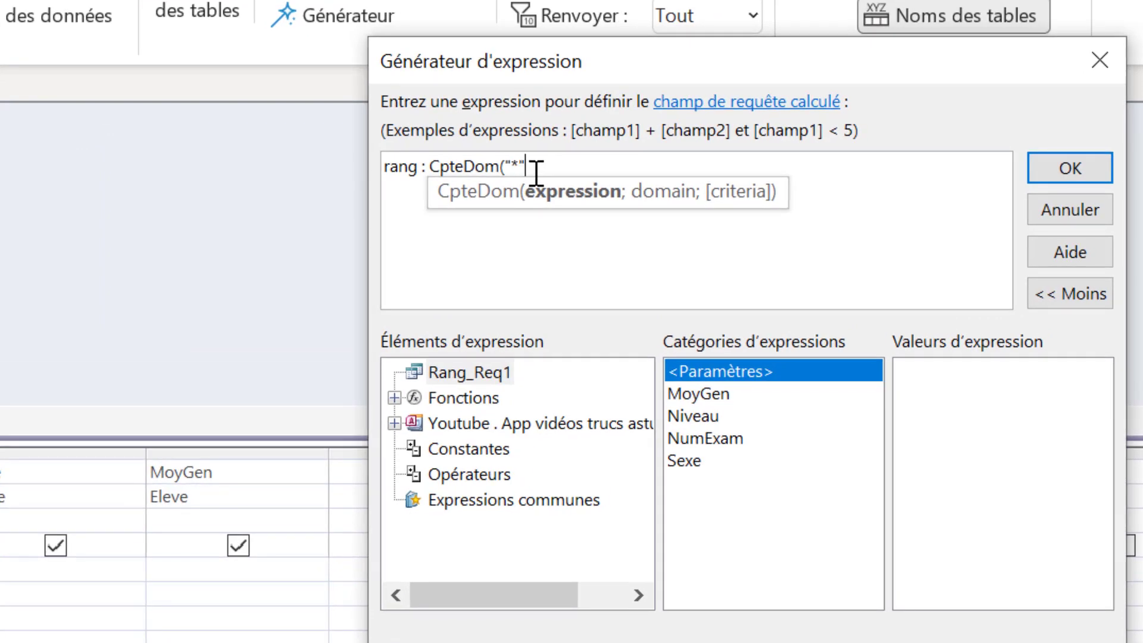
key("BackSpace")
key("BackSpace")
type("*\";")
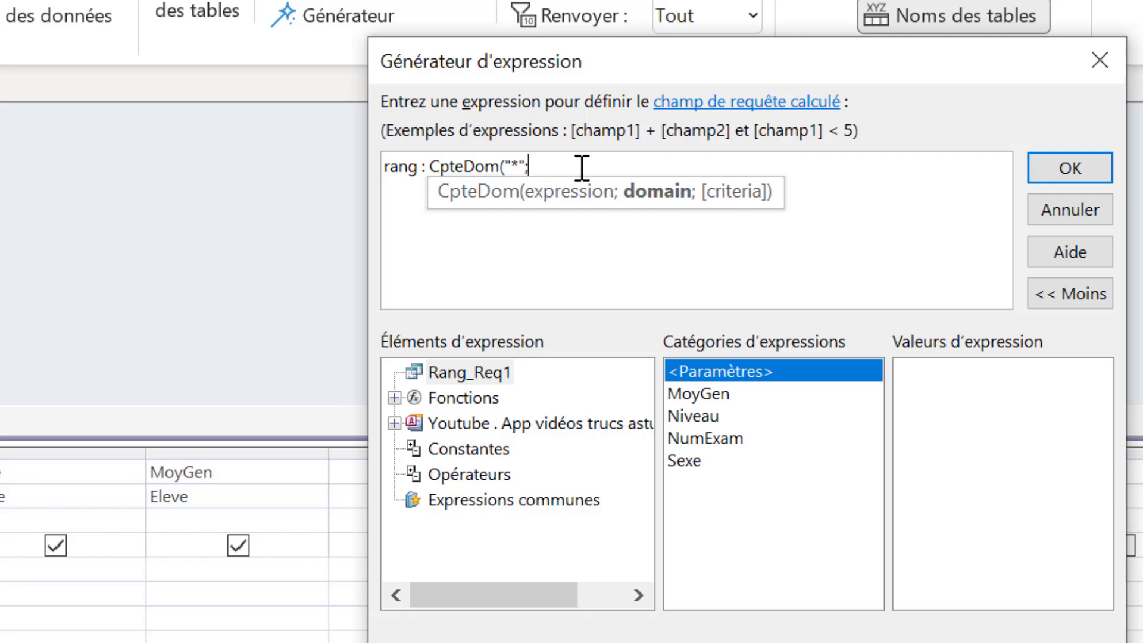
type("\"eleve")
key("BackSpace")
key("BackSpace")
key("BackSpace")
key("BackSpace")
key("BackSpace")
type("Eleve\";")
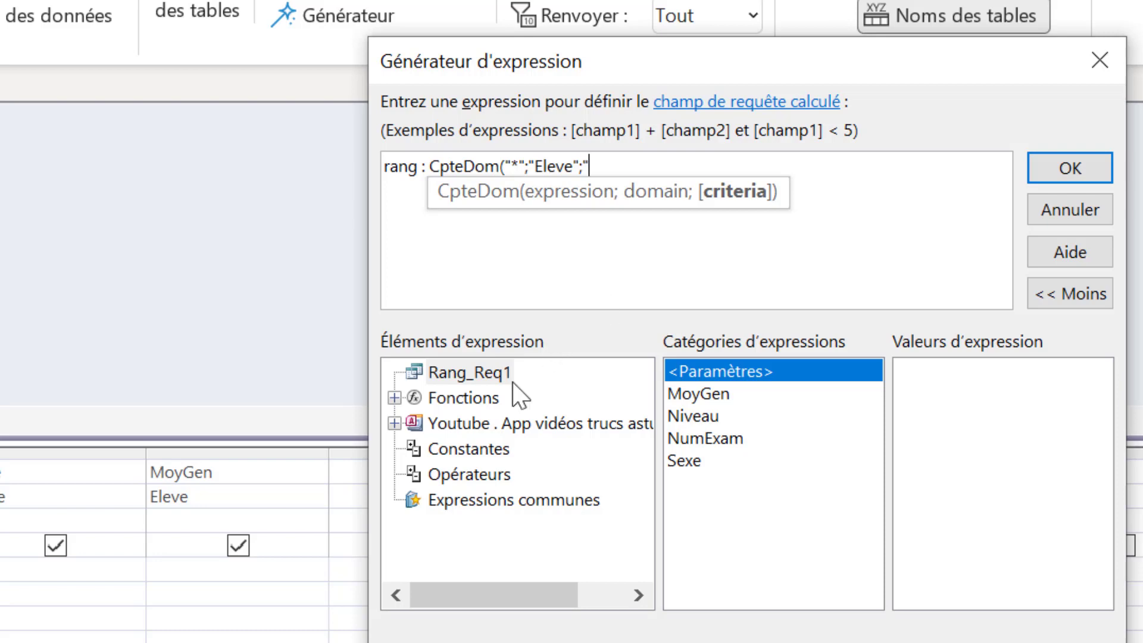
- Enter "MoyGen > " & [MoyGen] as the criteria argument of the CpteDom function
type("\"MoyGen")
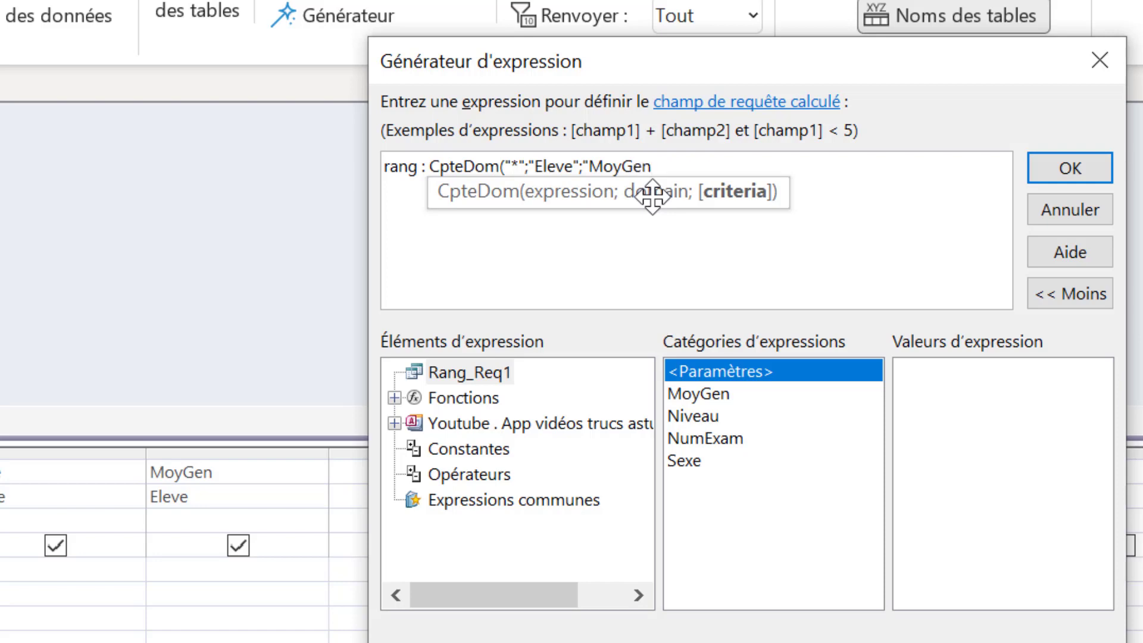
type(" > \"")
left_click_drag(583, 163, 679, 164)
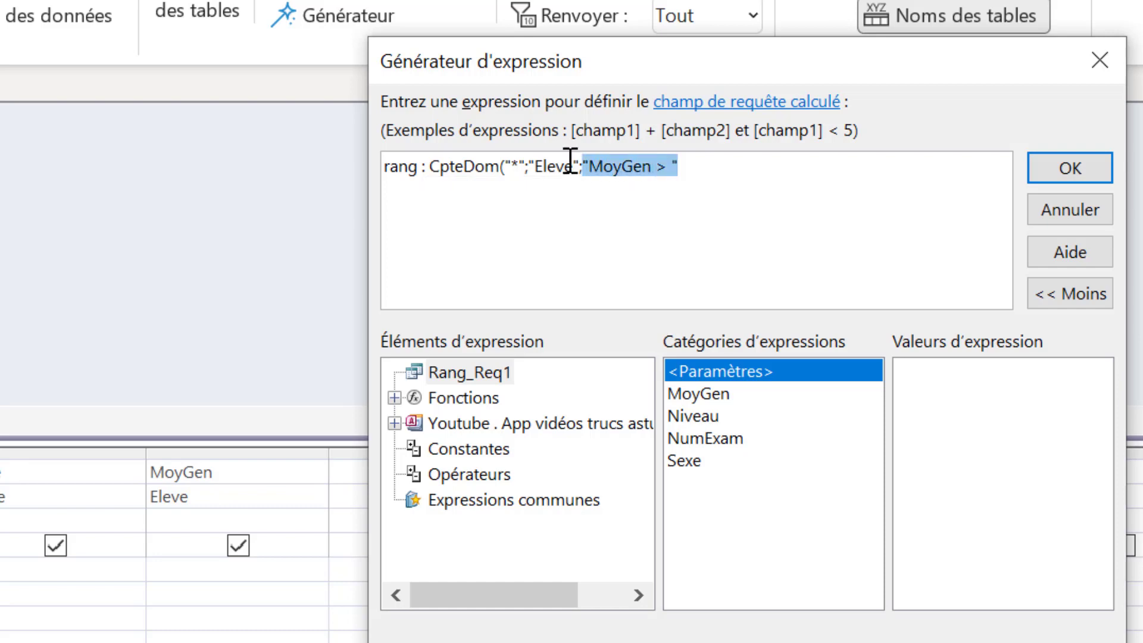
left_click(702, 170)
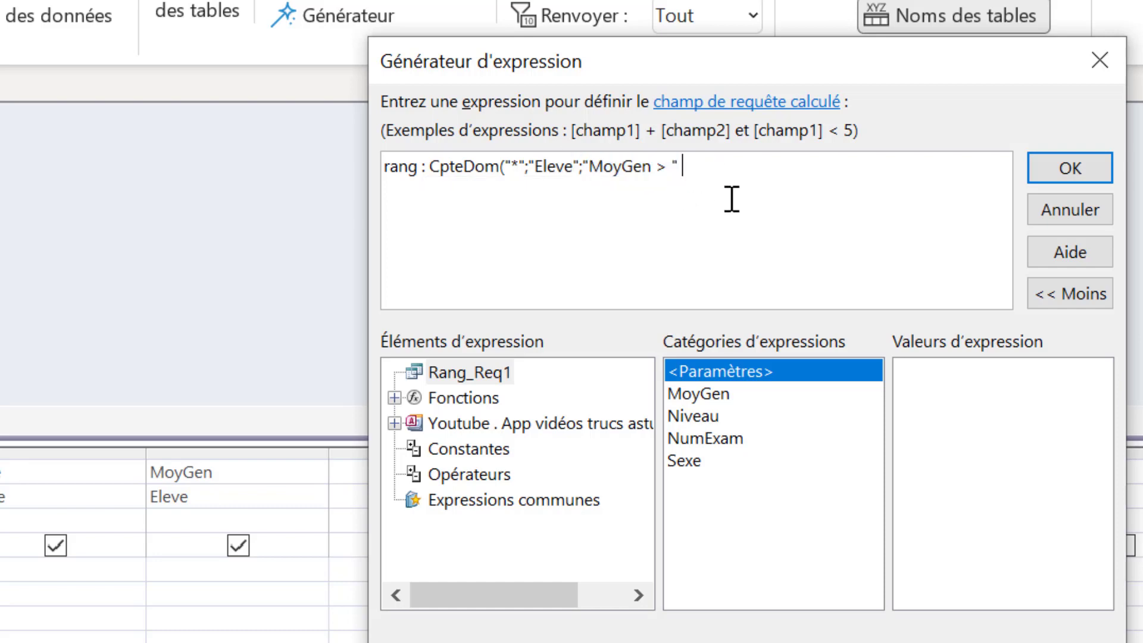
type("&")
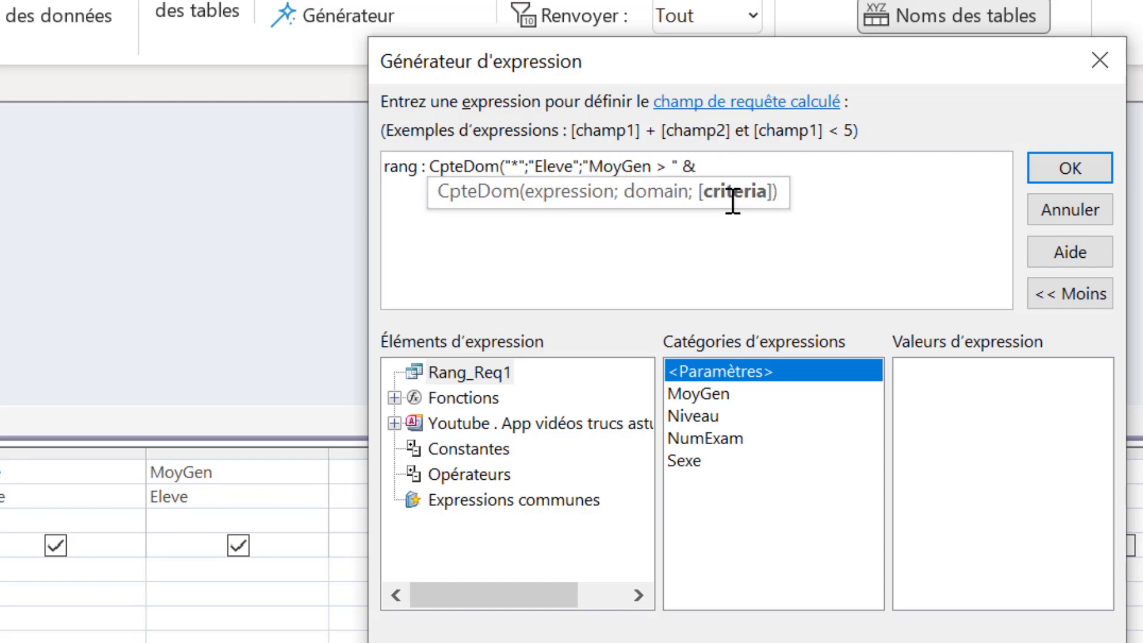
left_click_drag(683, 168, 735, 165)
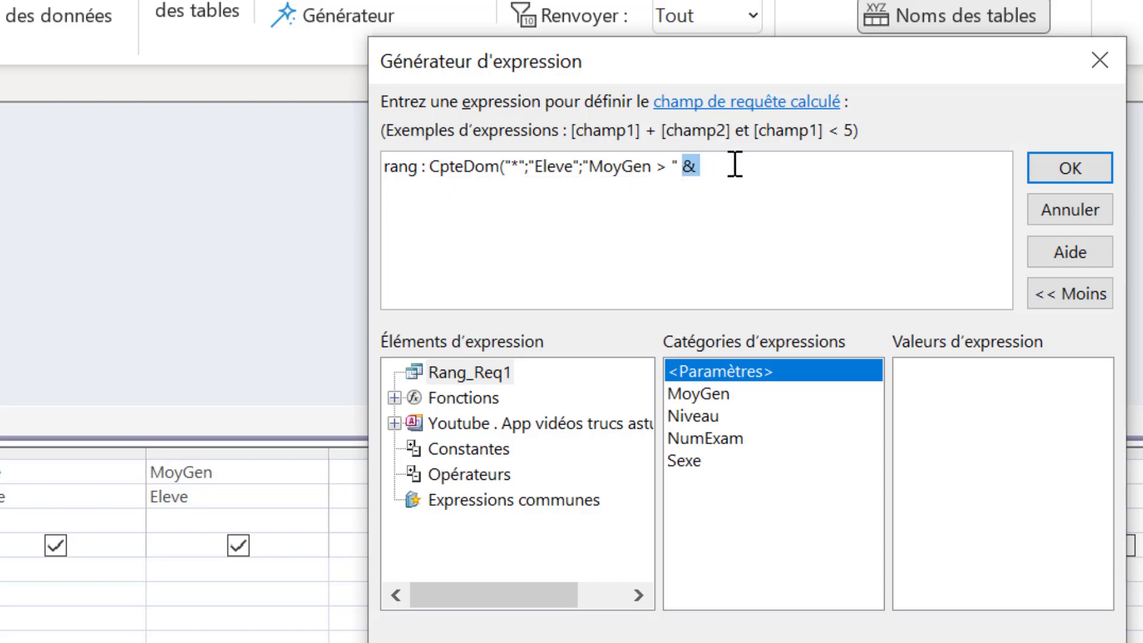
left_click(735, 165)
type("[moye")
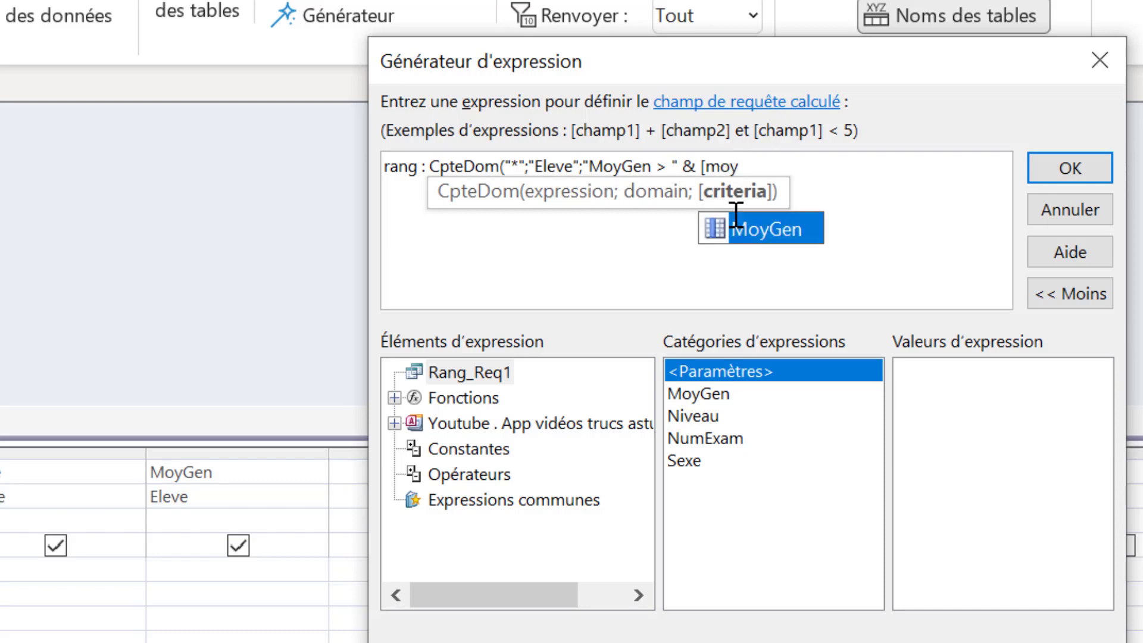
double_click(767, 227)
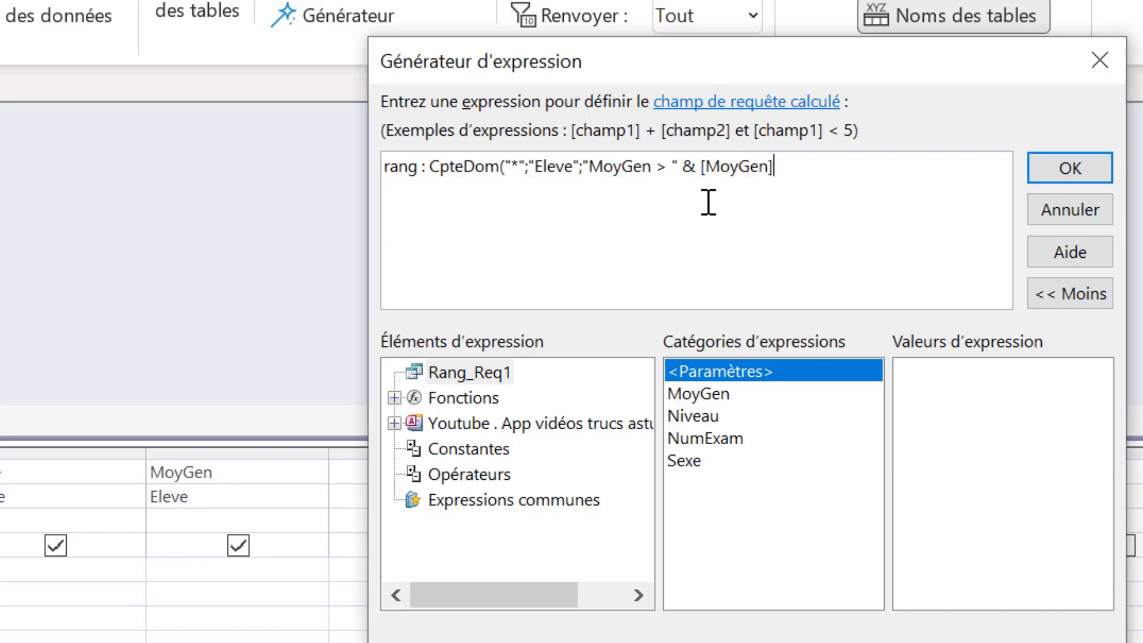
double_click(737, 169)
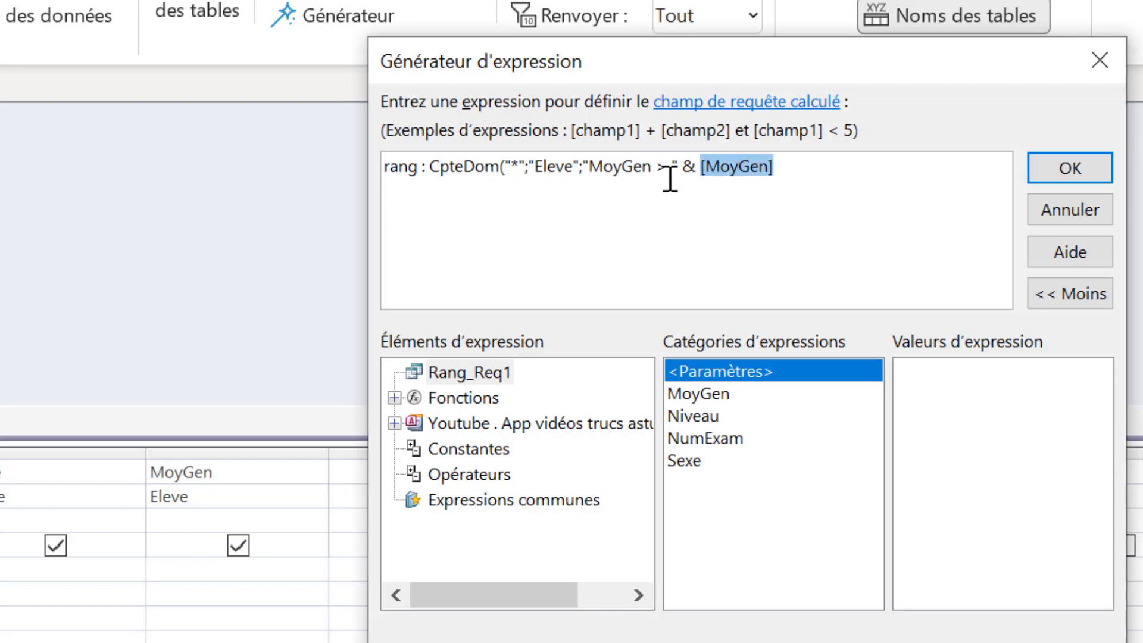
double_click(612, 170)
left_click(727, 172)
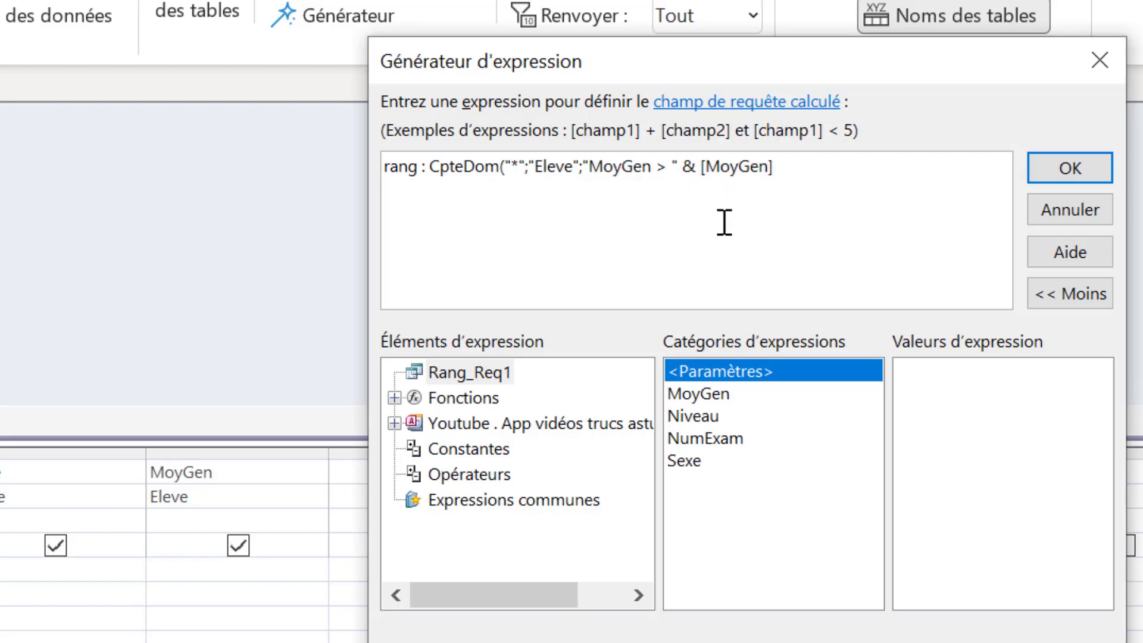
left_click(792, 174)
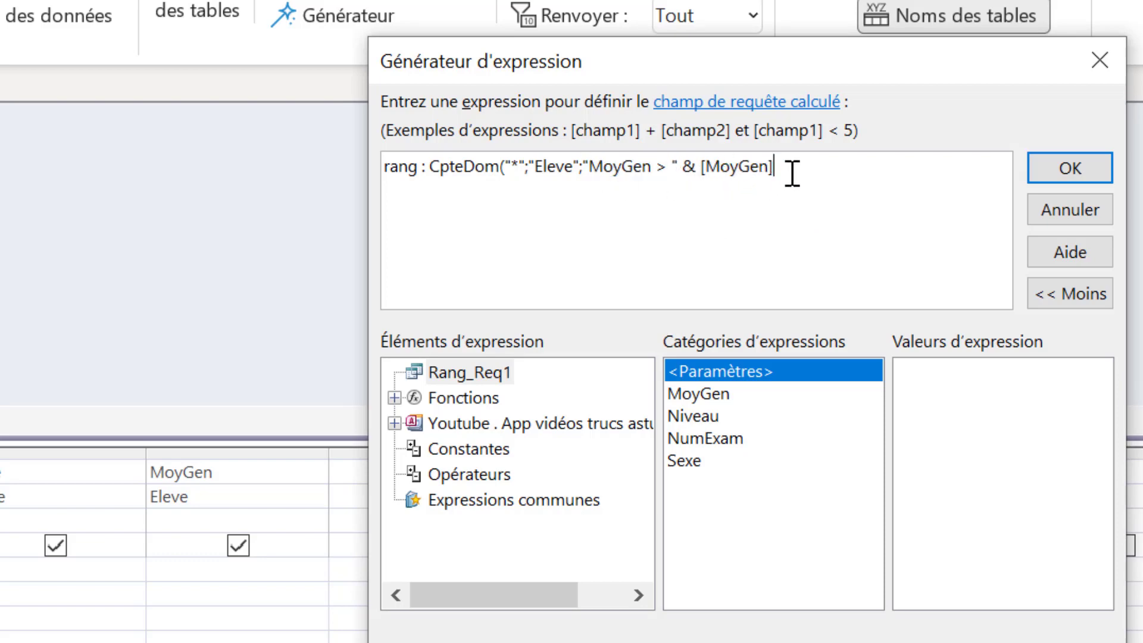
double_click(599, 171)
left_click_drag(651, 164, 684, 165)
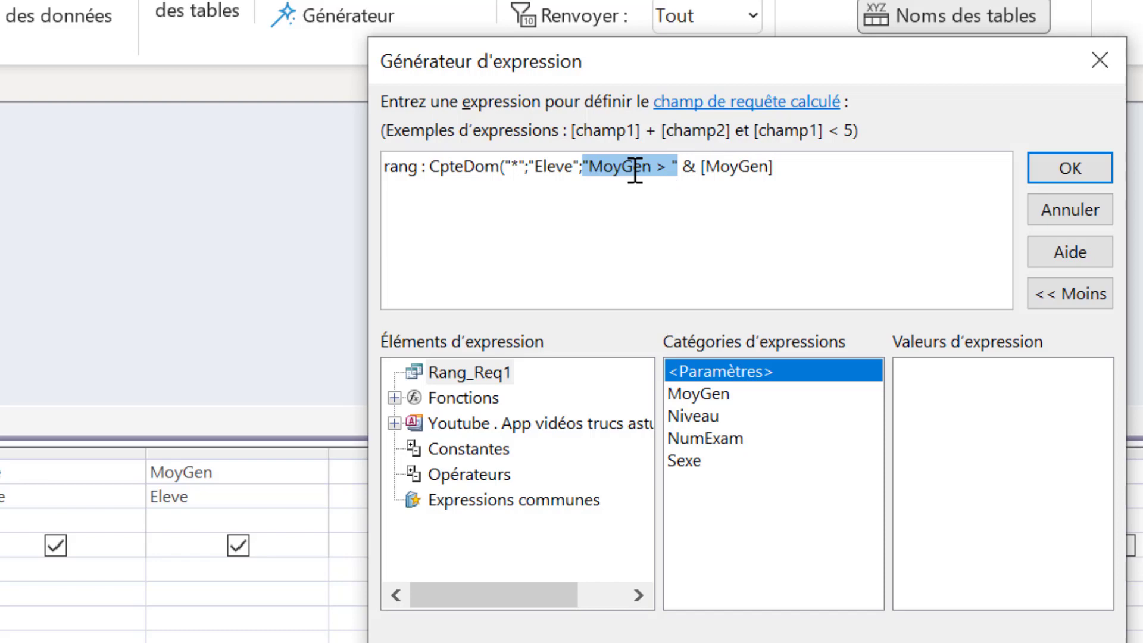
- Examine the two parts of the CpteDom criteria: the quoted "MoyGen > " text and the [MoyGen] field reference
double_click(756, 172)
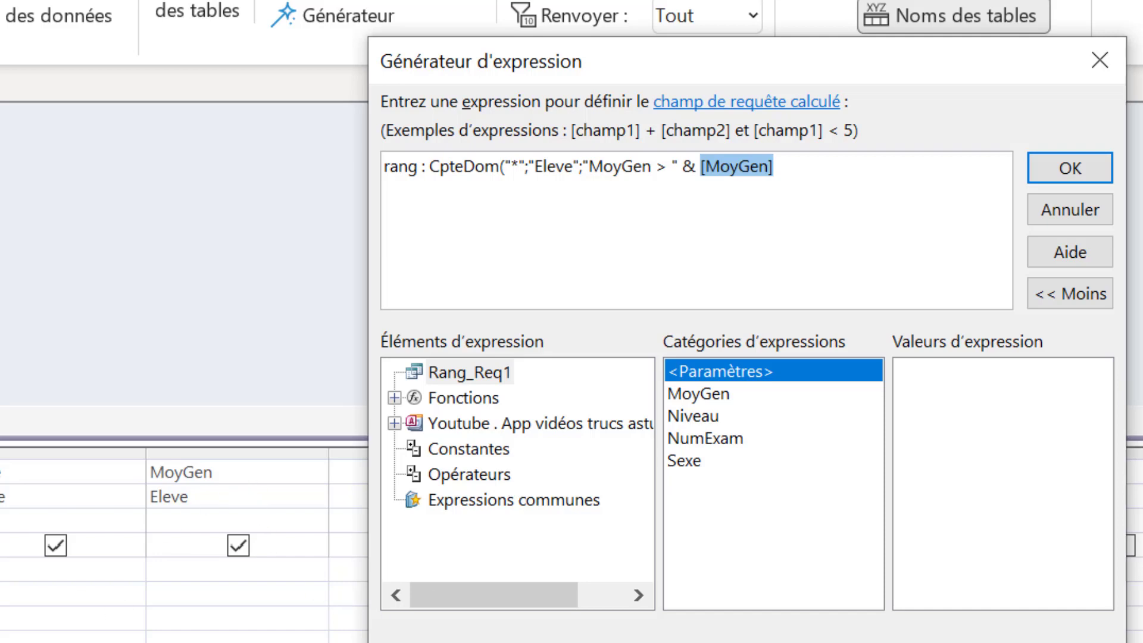
left_click(818, 176)
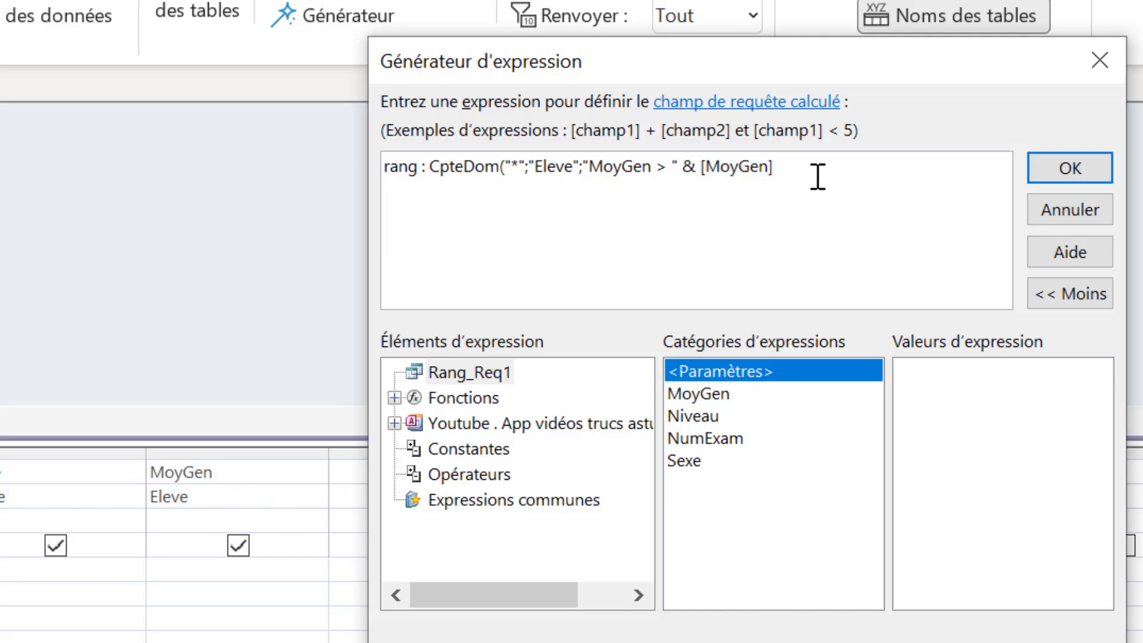
left_click(590, 168)
left_click_drag(590, 168, 759, 170)
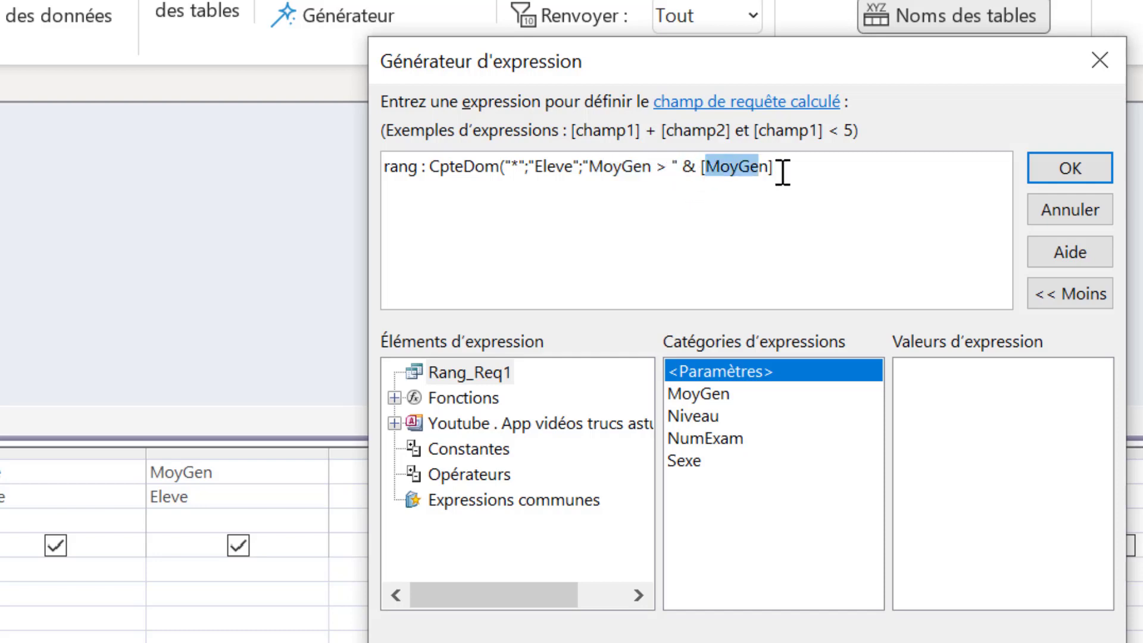
left_click(616, 170)
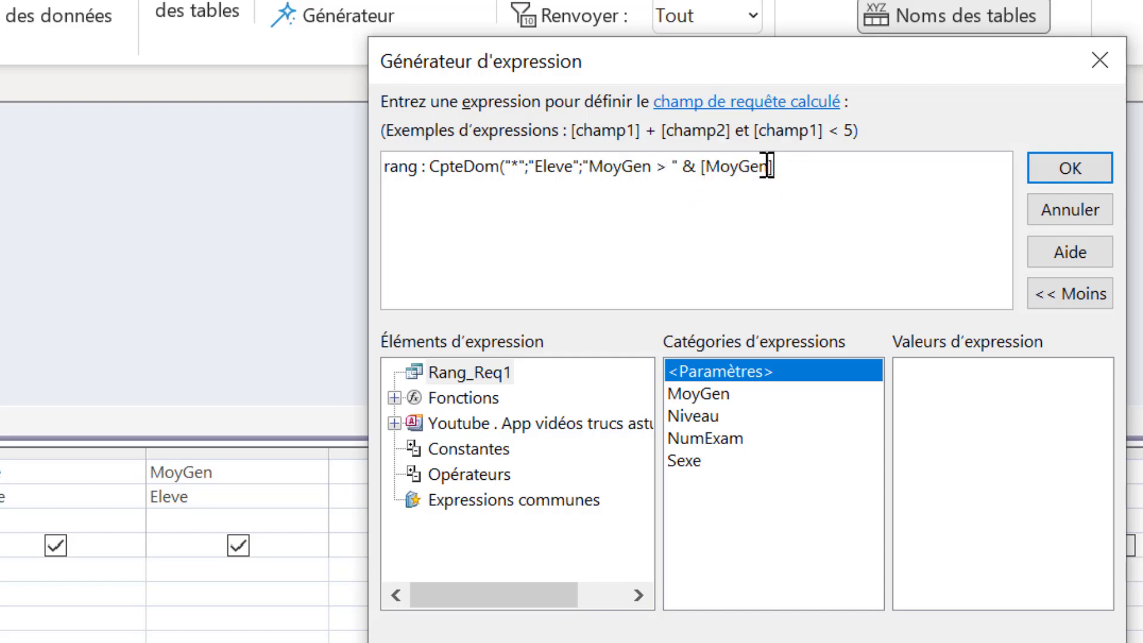
left_click_drag(584, 169, 680, 167)
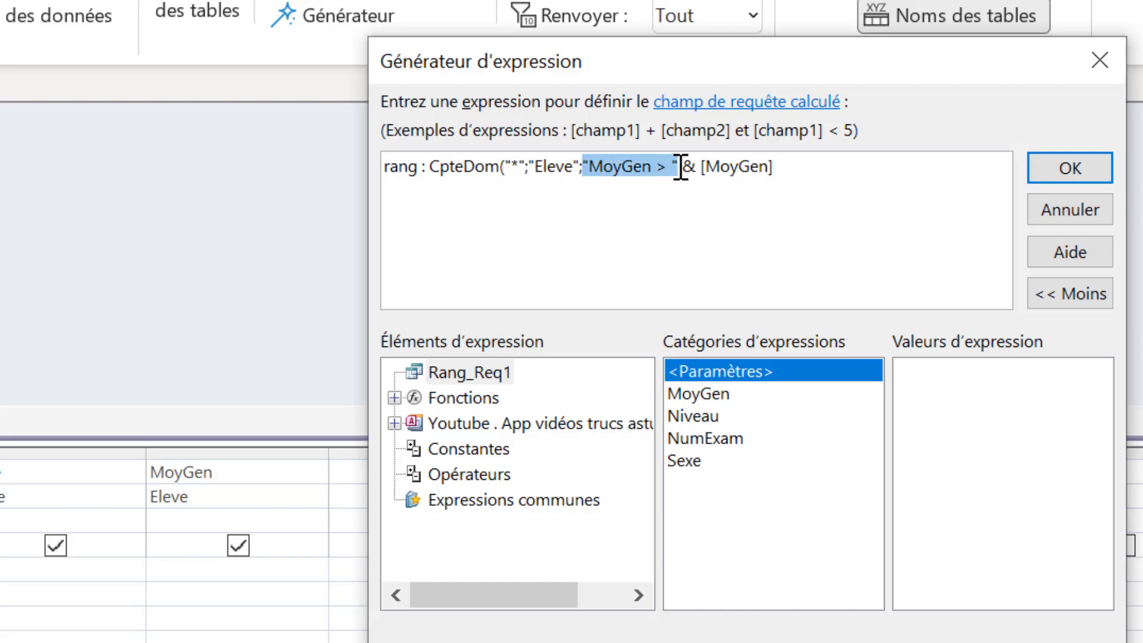
left_click(632, 173)
double_click(727, 169)
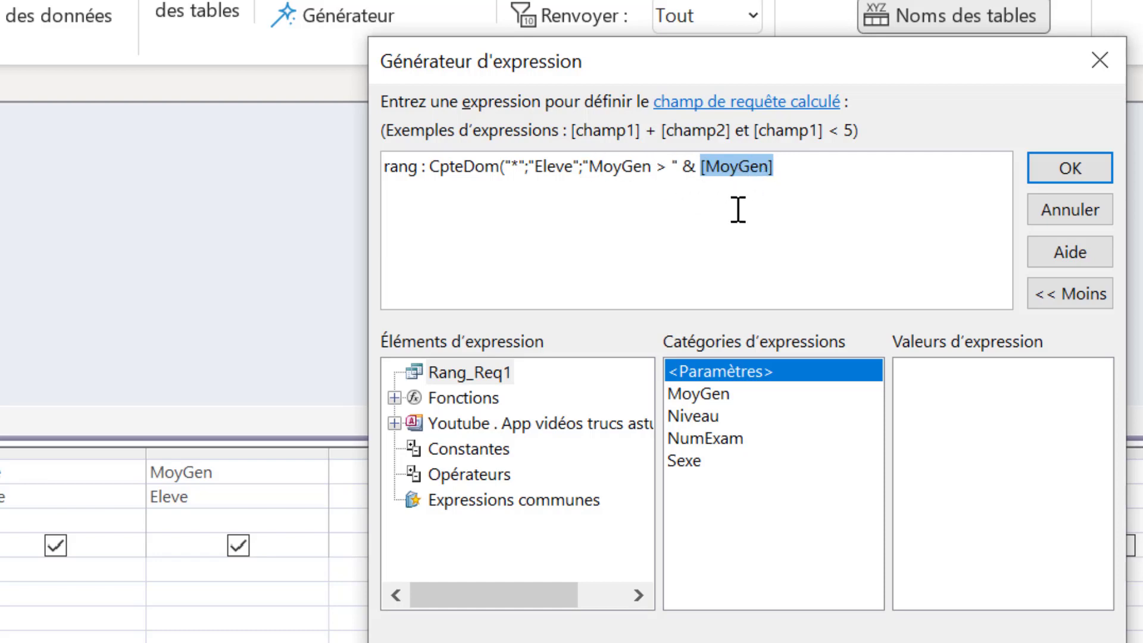
- Close the CpteDom function with a parenthesis, append +1 and confirm the rang expression
left_click(814, 171)
type(")")
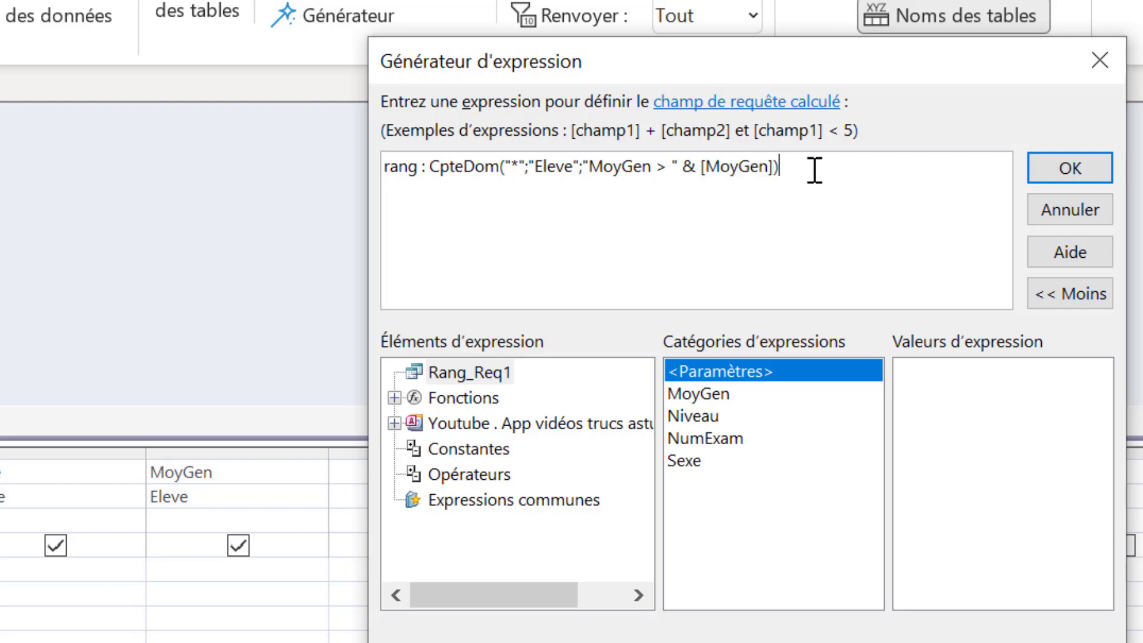
type("+1")
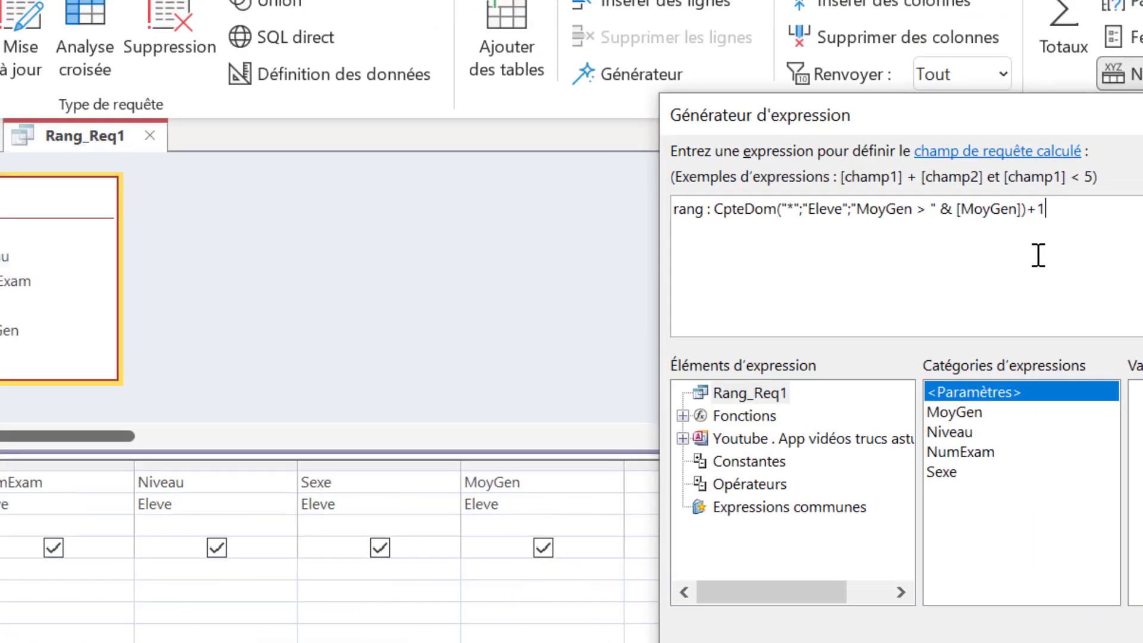
key("Return")
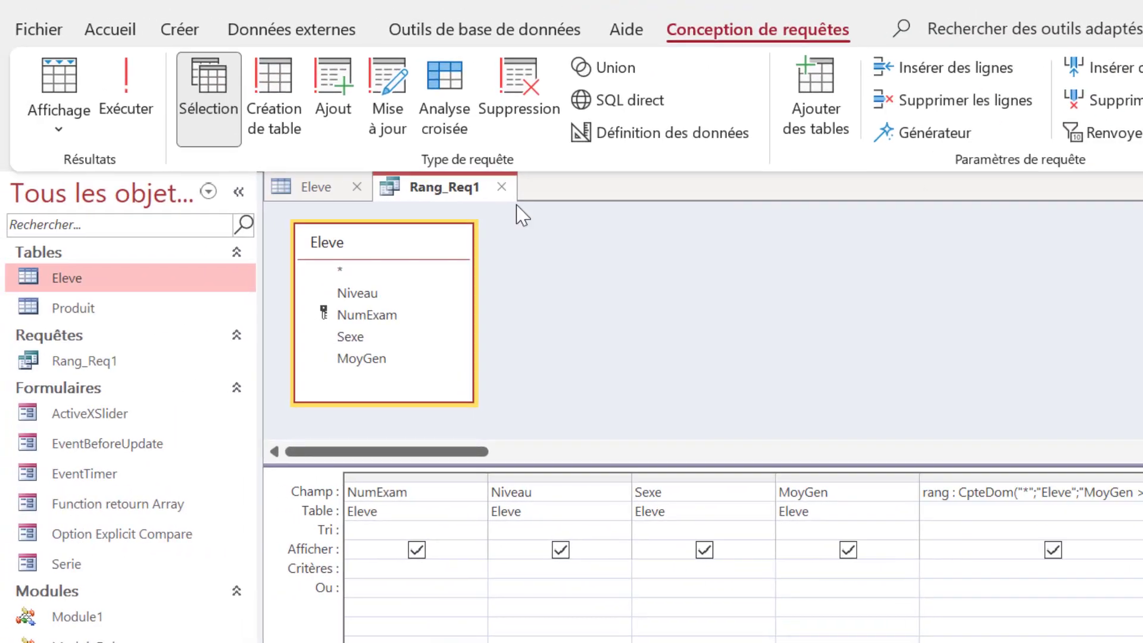
- Display the query's results and compare the decimal MoyGen values with the calculated rang column
left_click(78, 80)
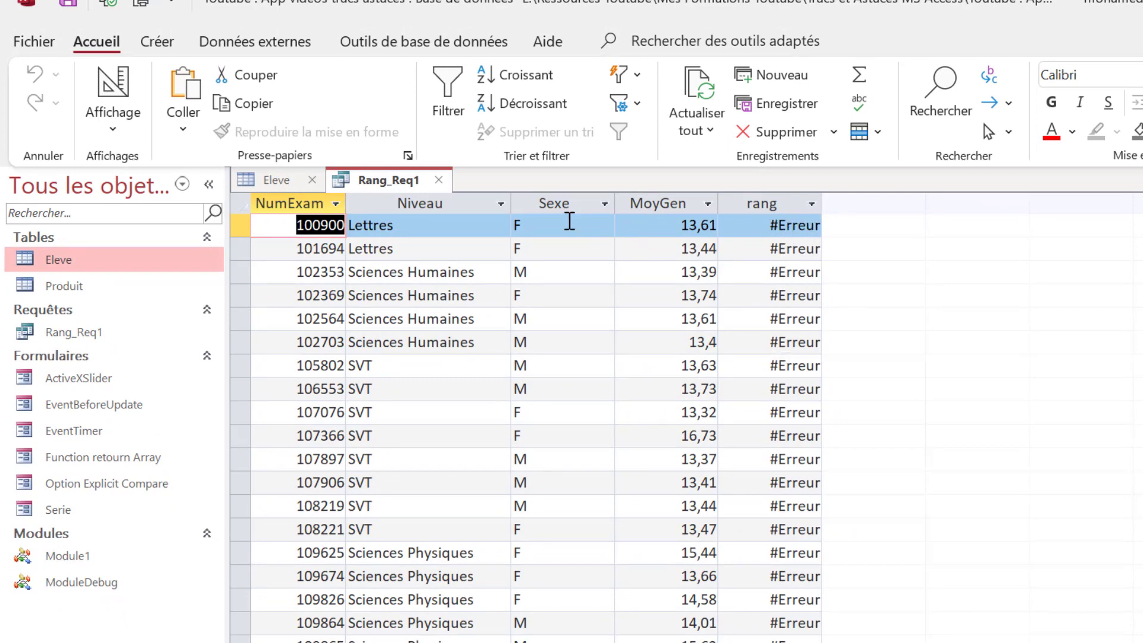
left_click(667, 227)
left_click_drag(667, 226, 725, 224)
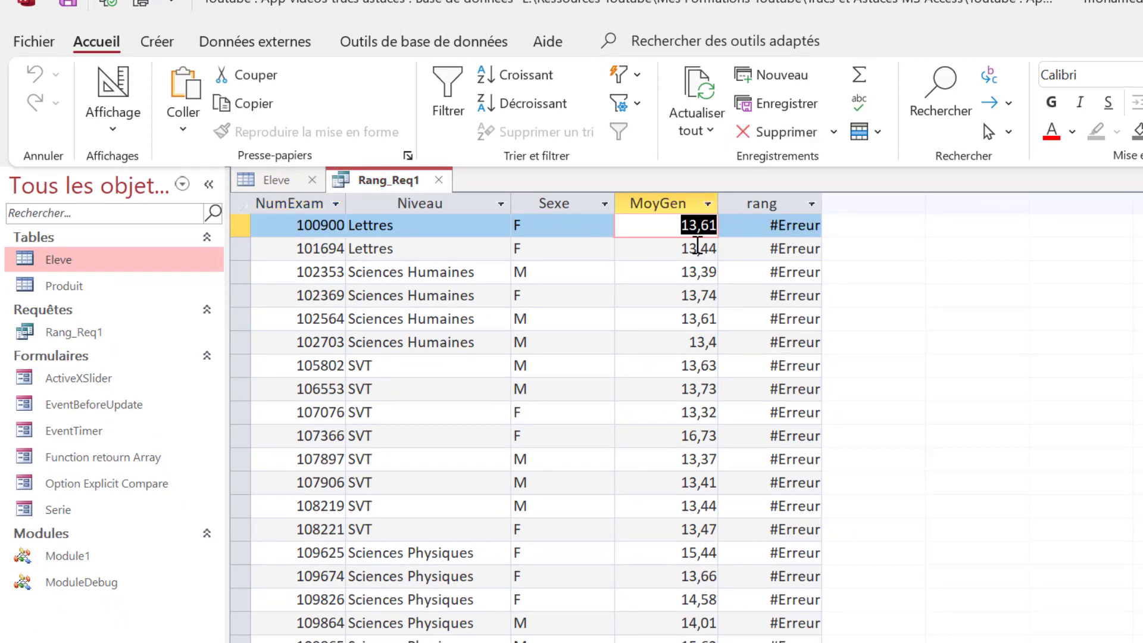
left_click(701, 225)
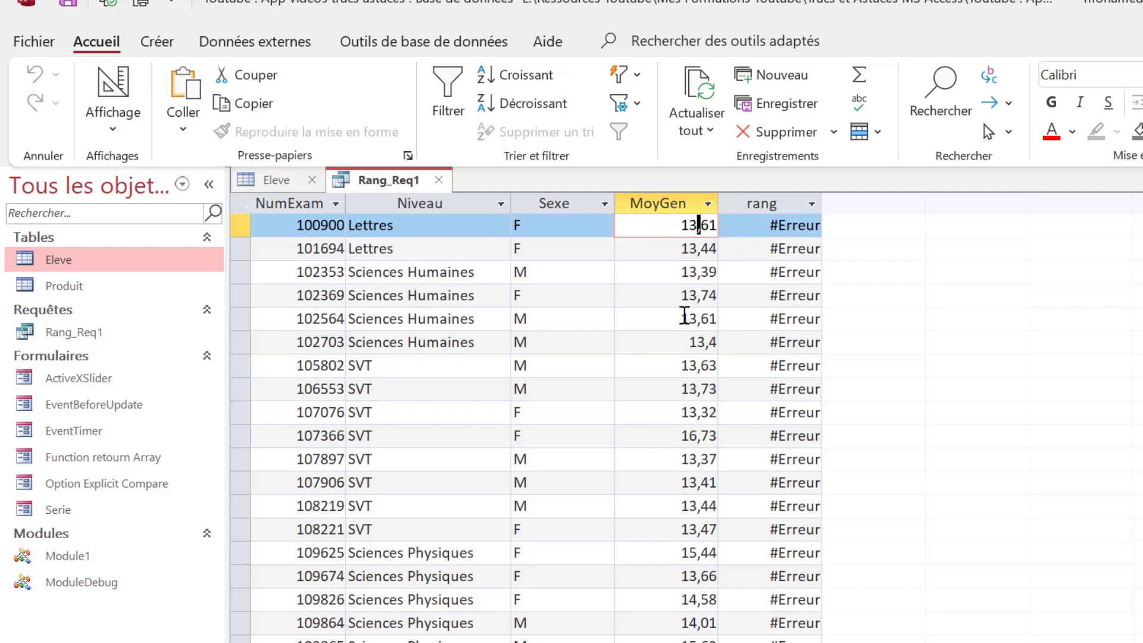
left_click(699, 226)
scroll(690, 328, "down", 10)
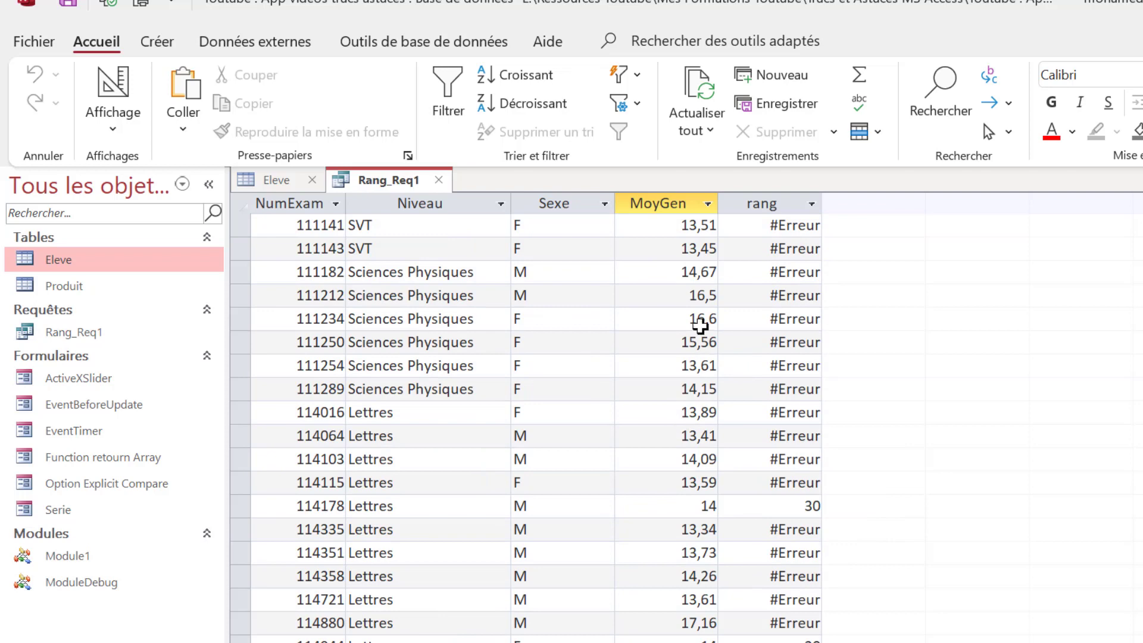
left_click(704, 274)
left_click(696, 365)
left_click(694, 404)
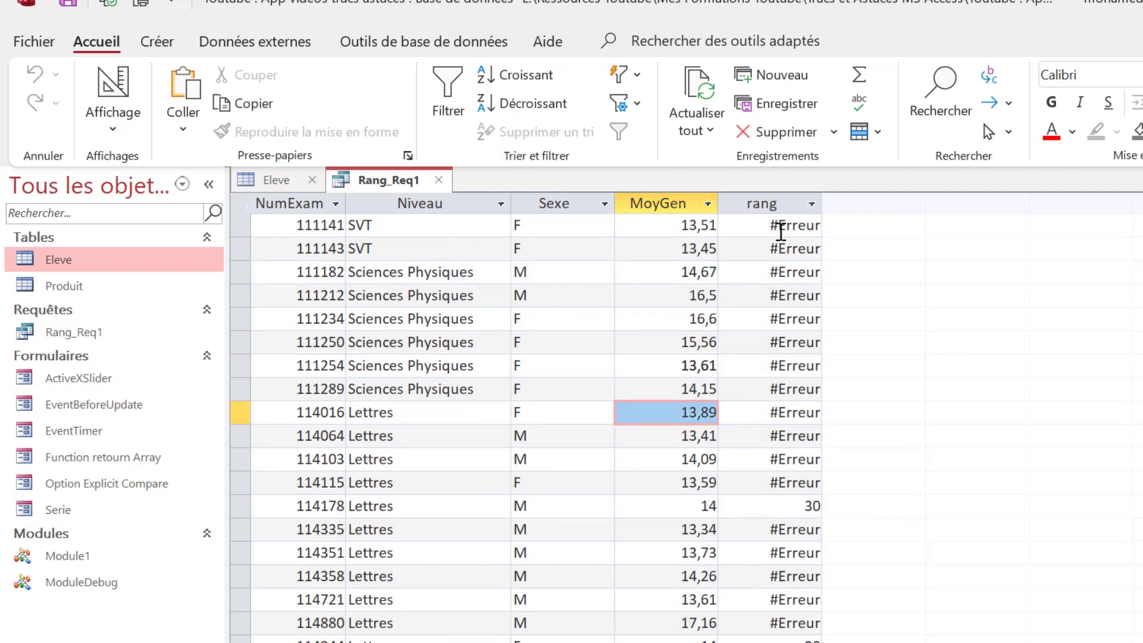
key("shift+F9")
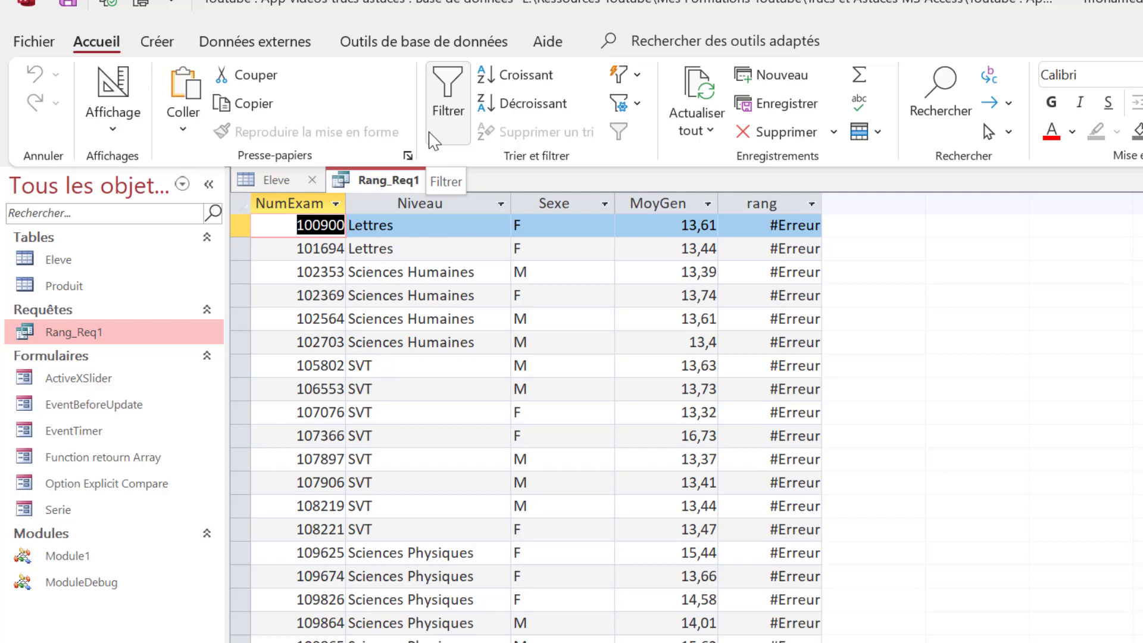
- Return Rang_Req1 to design mode and reopen the rang field's expression in the expression builder
right_click(395, 180)
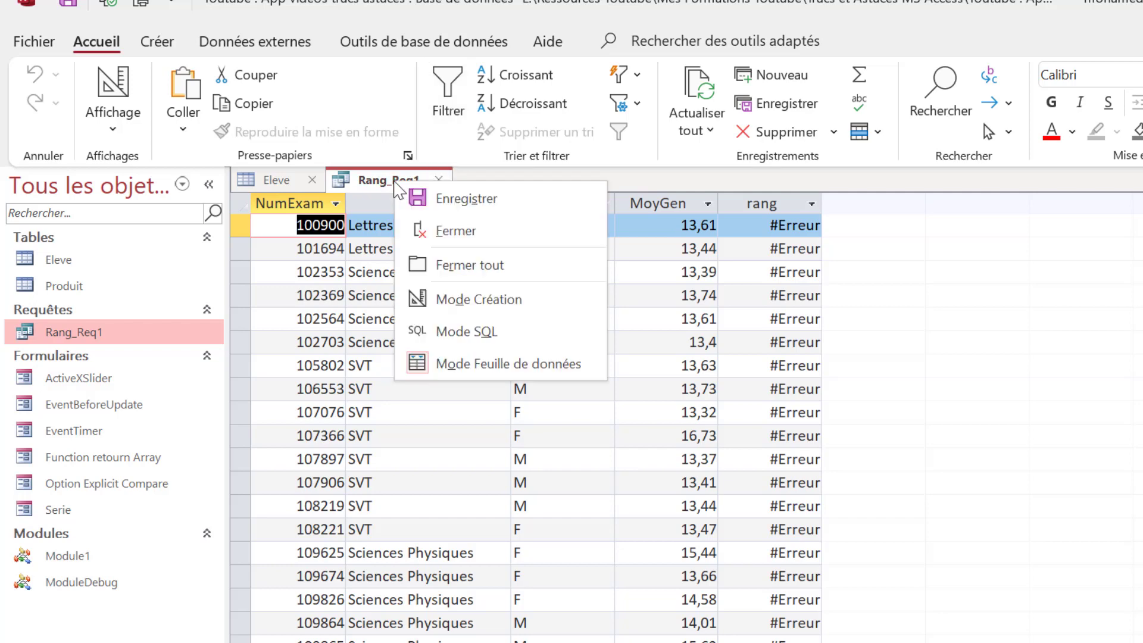
left_click(499, 301)
left_click(884, 428)
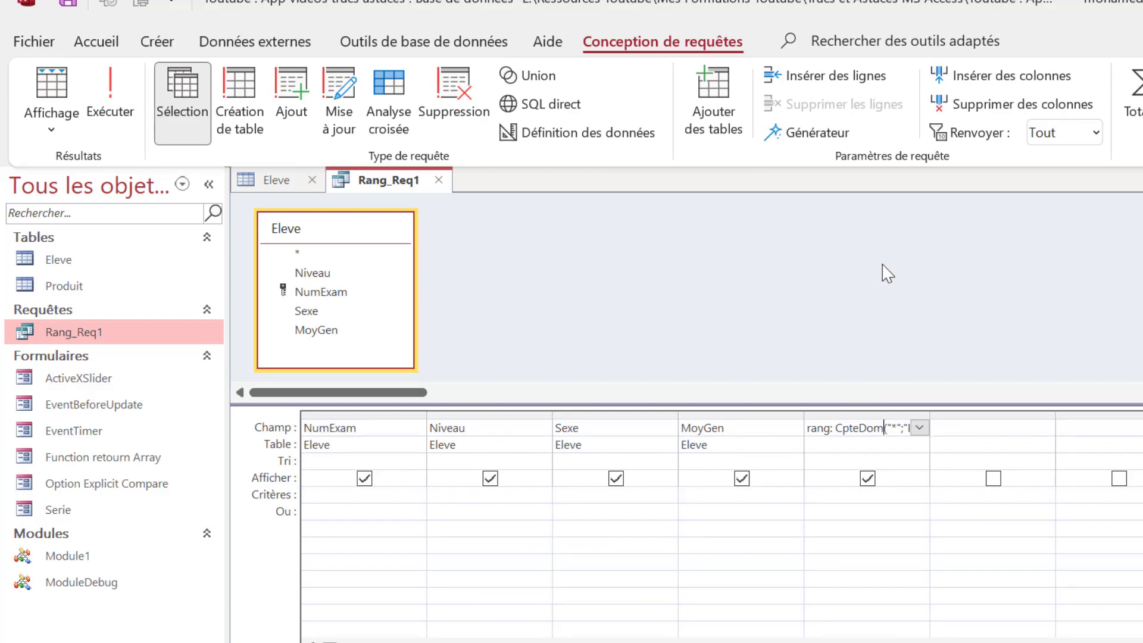
left_click(815, 133)
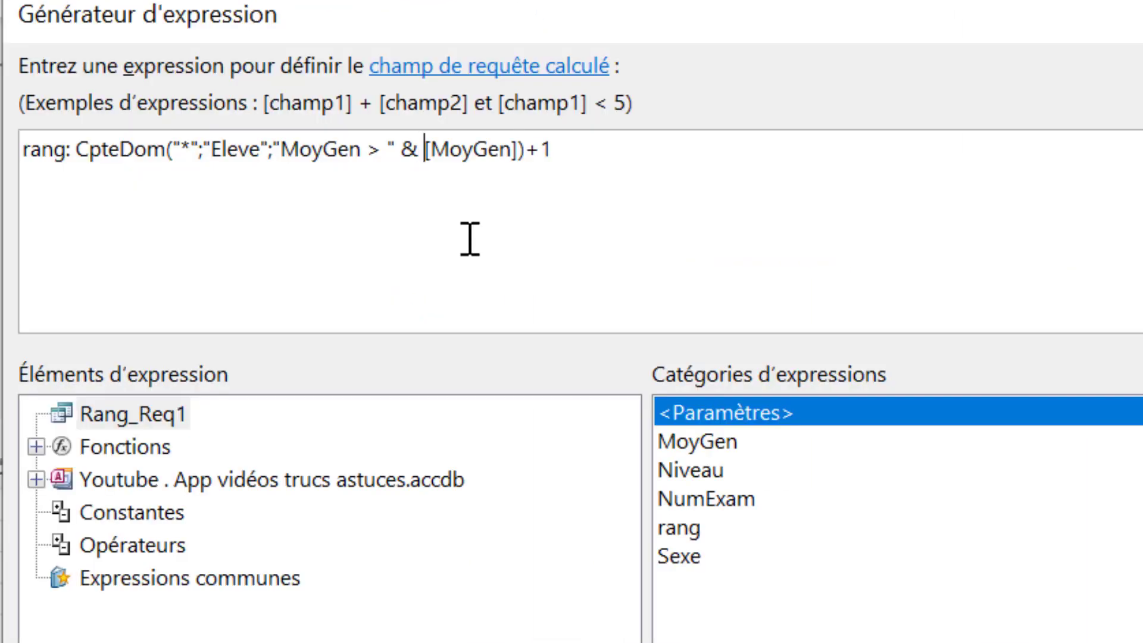
- Substitute a call to the Remplacer function for the [MoyGen] reference after the ampersand in the criteria
type("remp")
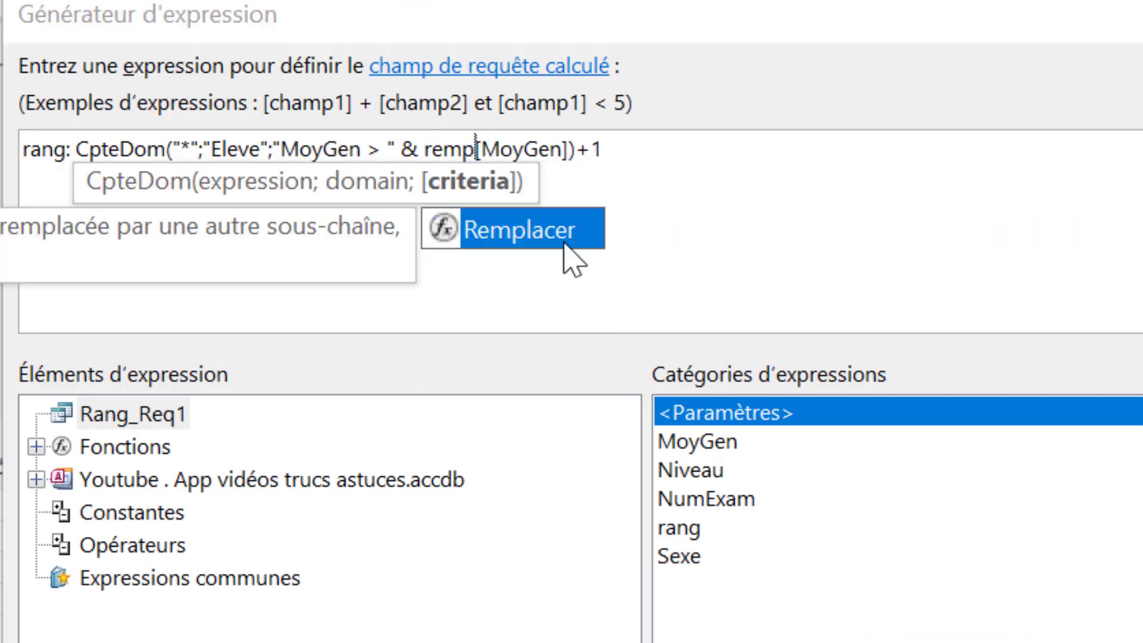
double_click(566, 243)
key("Right")
key("Right")
key("Right")
key("Right")
key("Right")
key("Right")
key("Right")
key("Right")
key("BackSpace")
key("BackSpace")
key("BackSpace")
key("BackSpace")
key("BackSpace")
key("BackSpace")
key("BackSpace")
key("BackSpace")
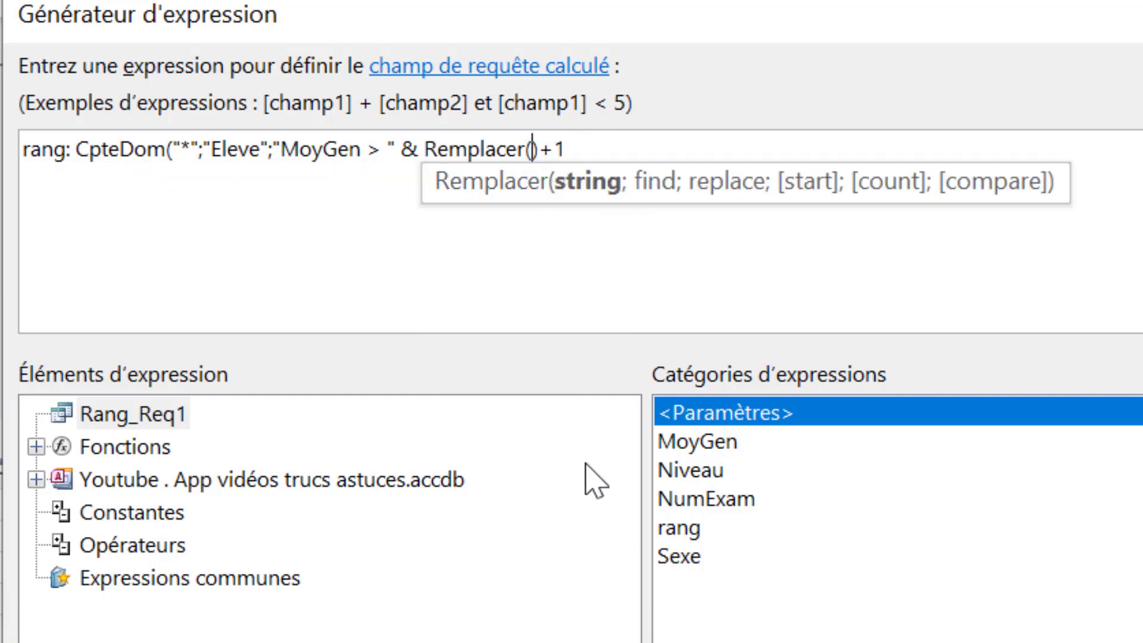
- Give Remplacer the arguments [MoyGen], "," as text to find and "." as replacement, and close its parenthesis
type("moy")
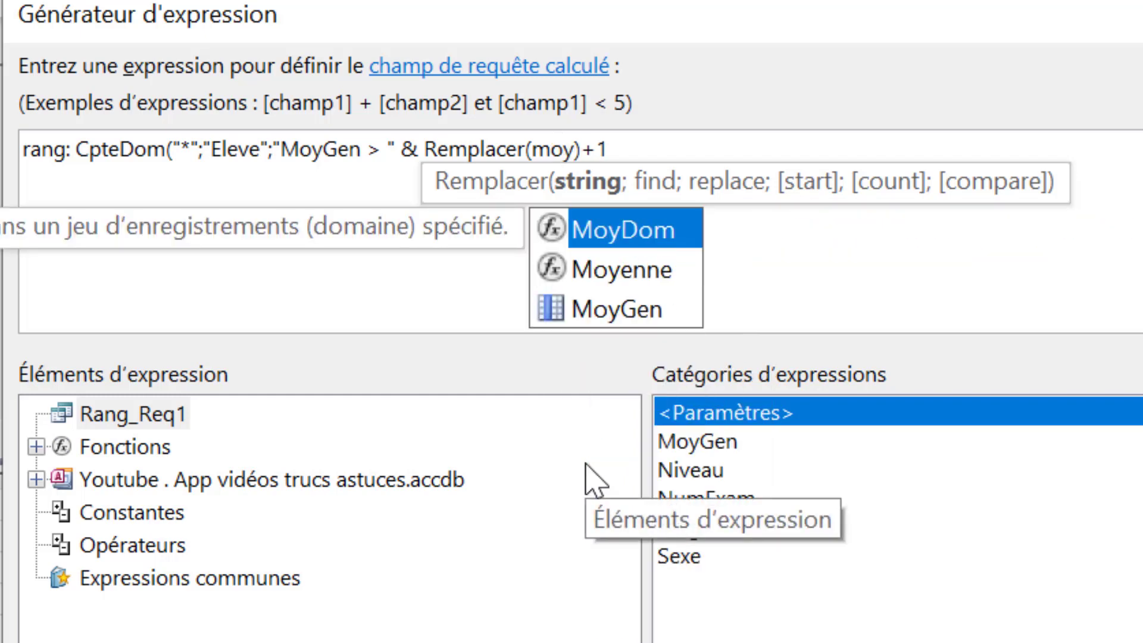
left_click(623, 309)
key("Tab")
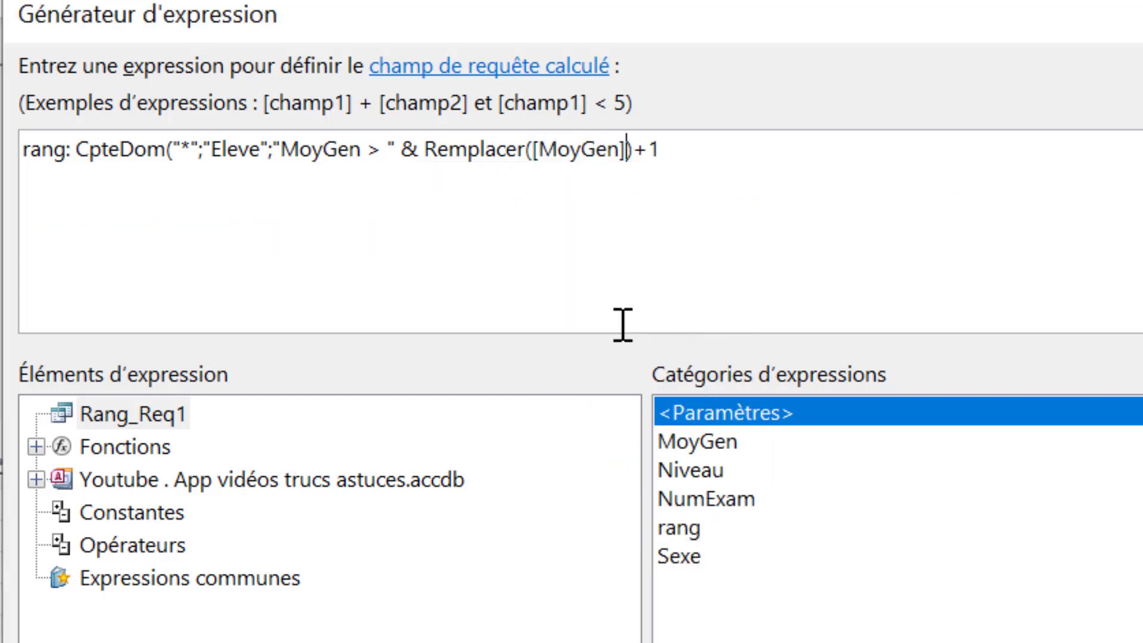
type(";")
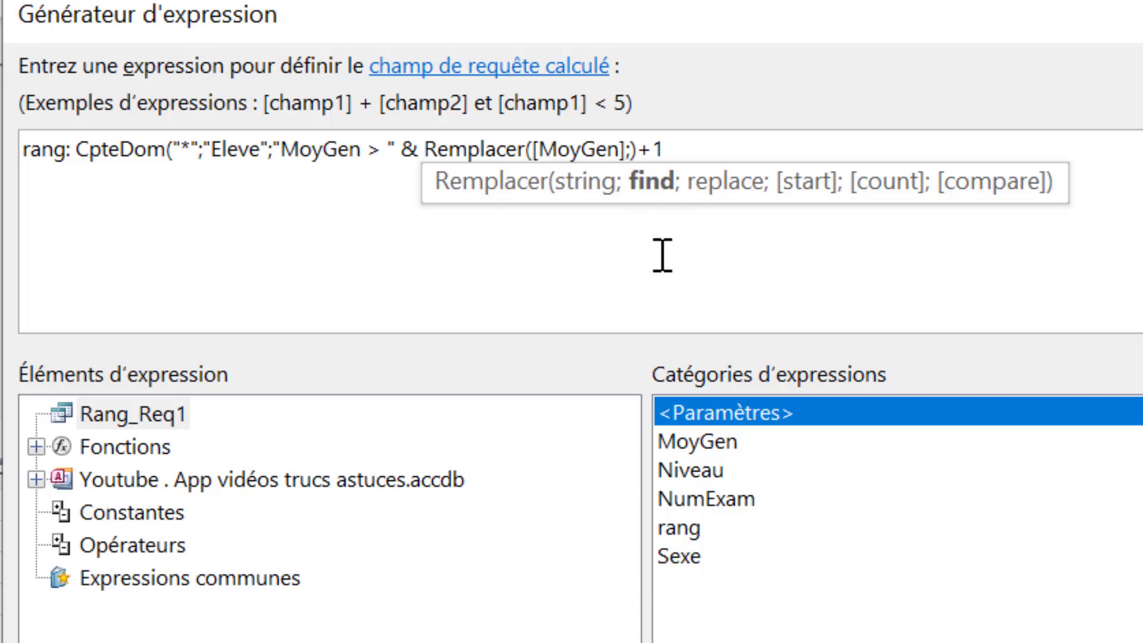
type("\",\";")
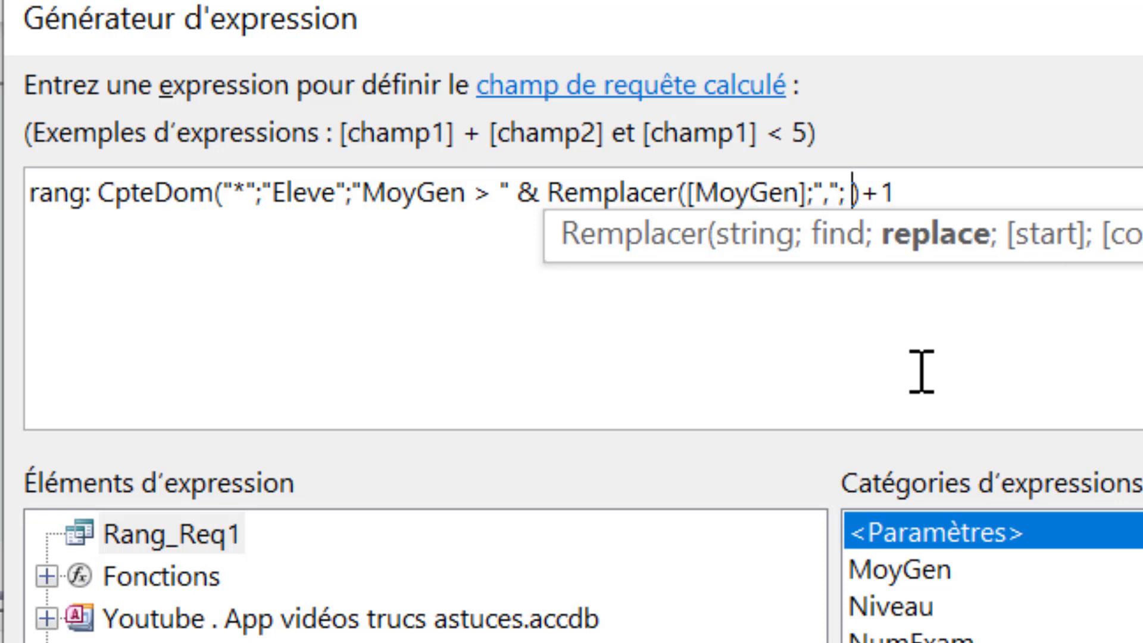
type("\"")
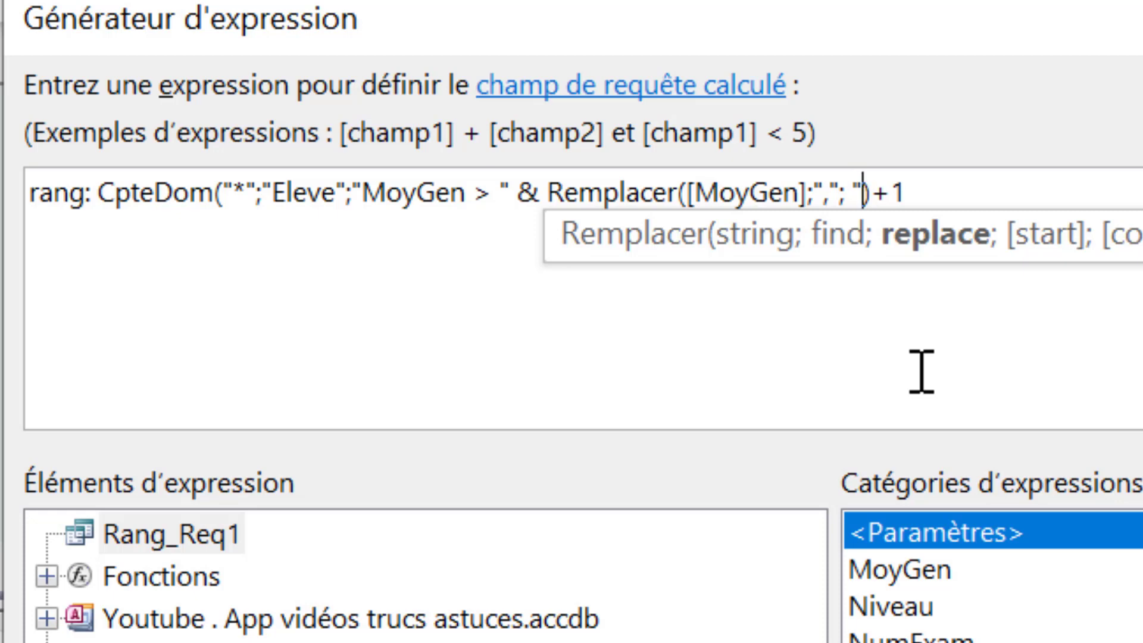
type(".\")")
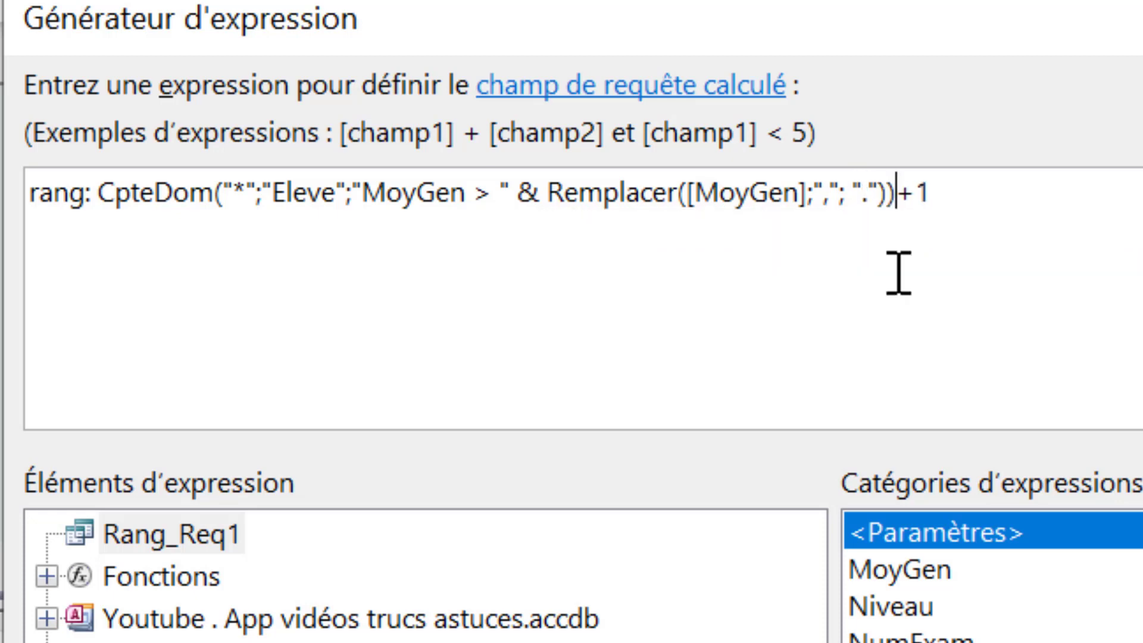
left_click(1082, 241)
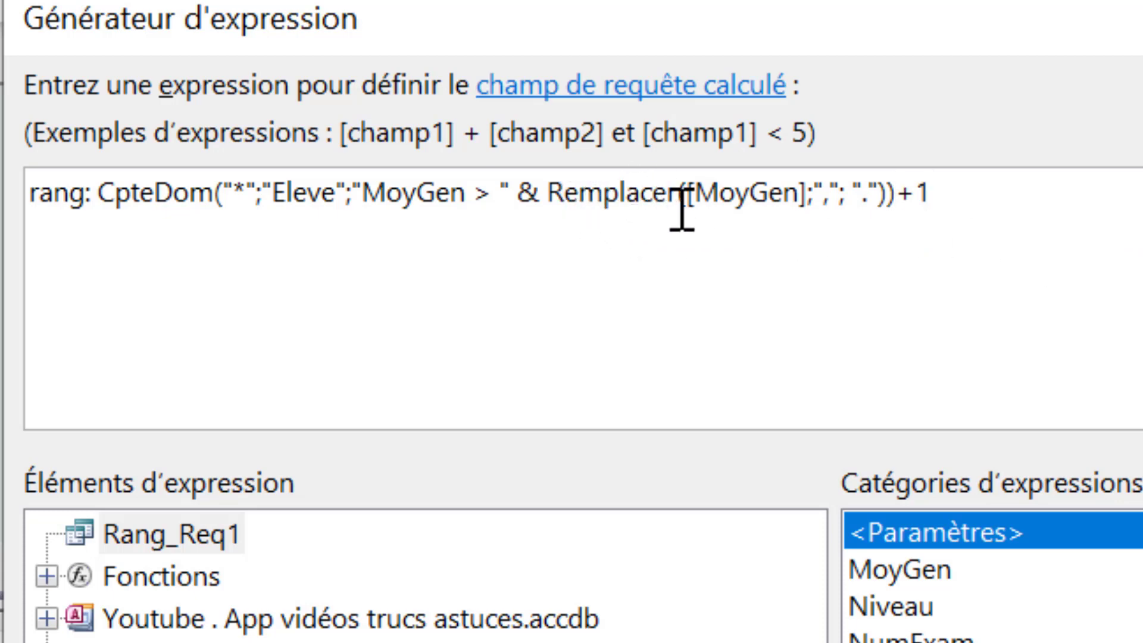
- Review the Remplacer arguments, add spaces around the semicolons separating them and confirm the rang expression
left_click_drag(690, 191, 883, 209)
left_click(855, 197)
left_click_drag(804, 198, 845, 199)
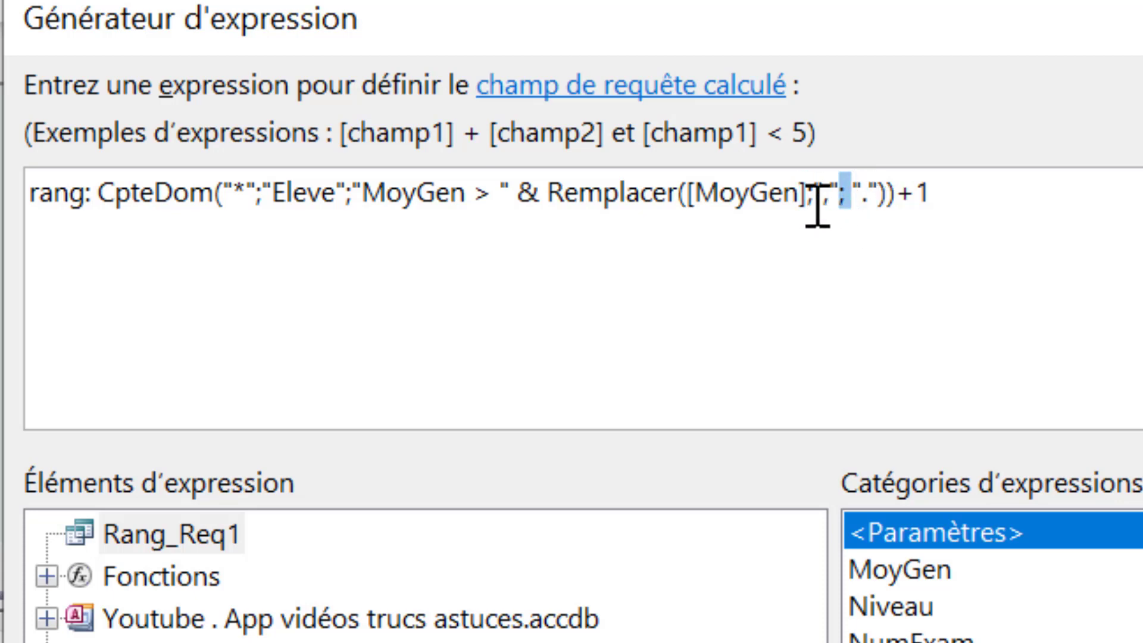
double_click(611, 197)
left_click(946, 199)
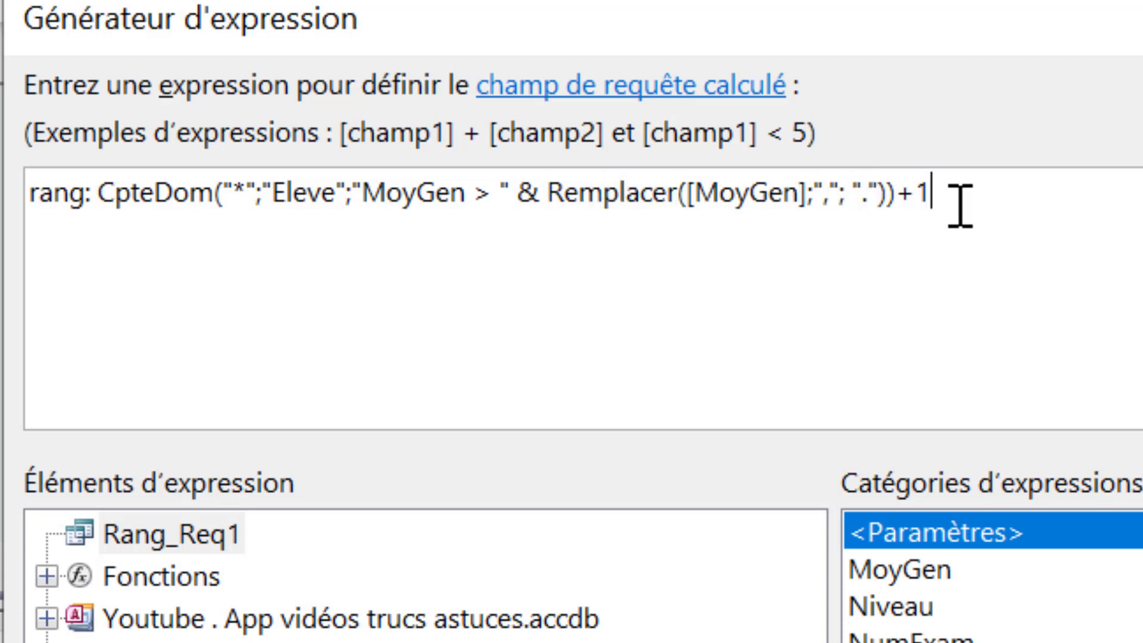
left_click(809, 196)
type(";")
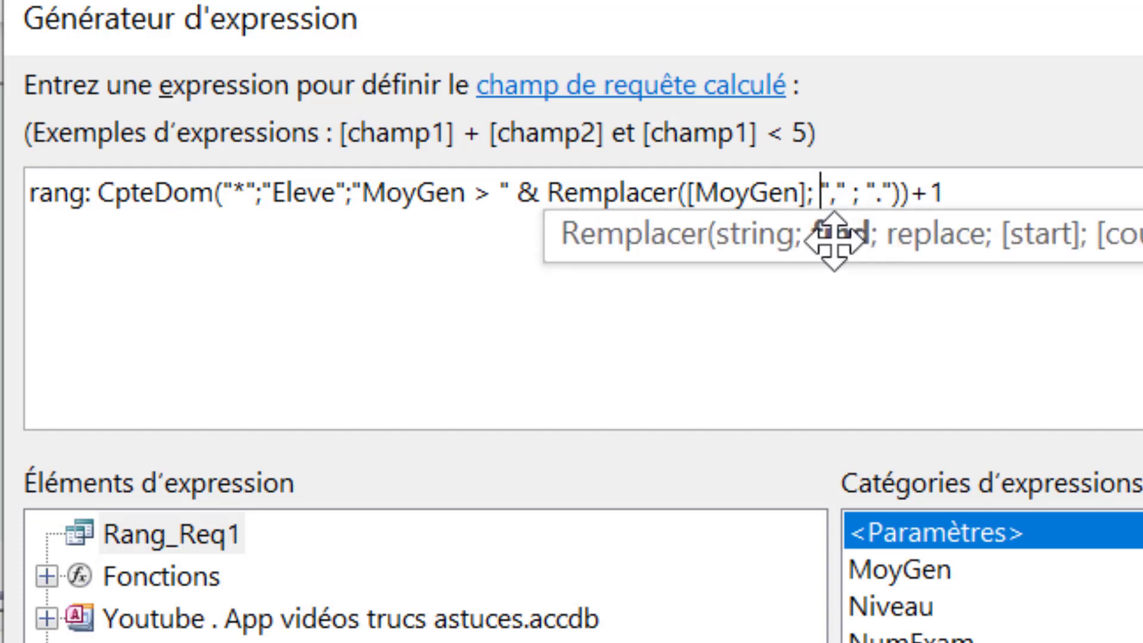
left_click(807, 193)
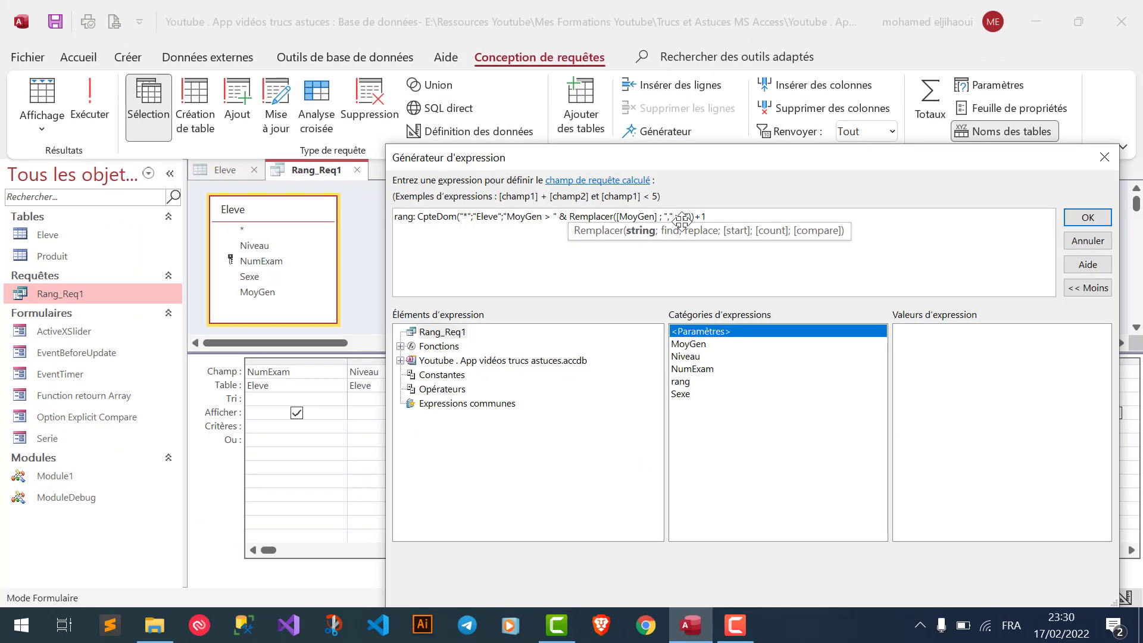
left_click(677, 218)
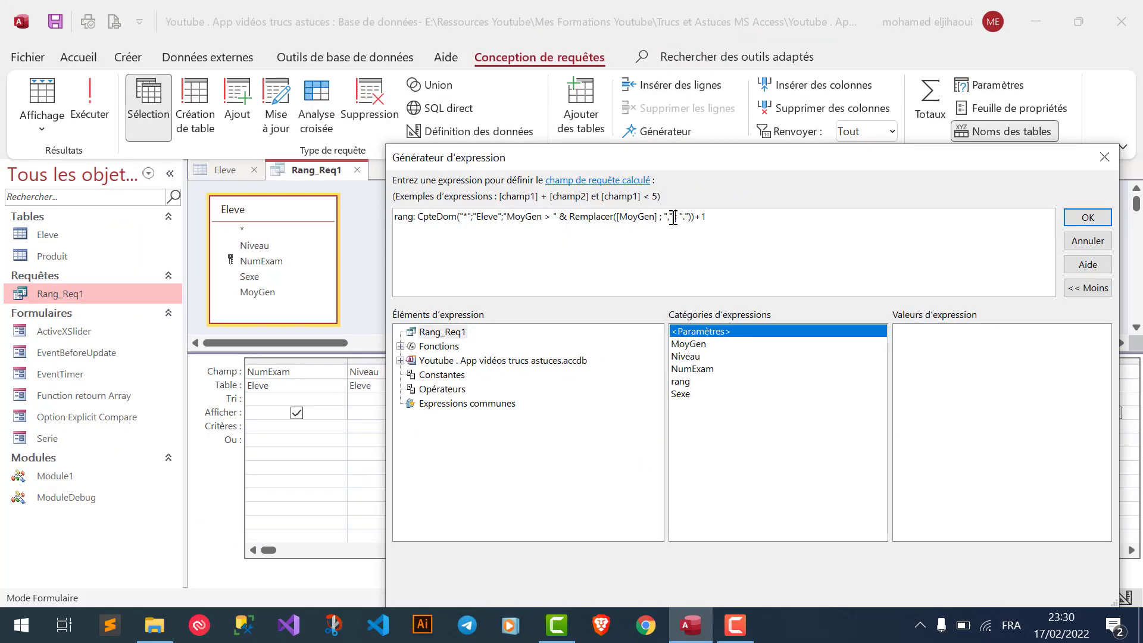
key("Right")
left_click(1088, 218)
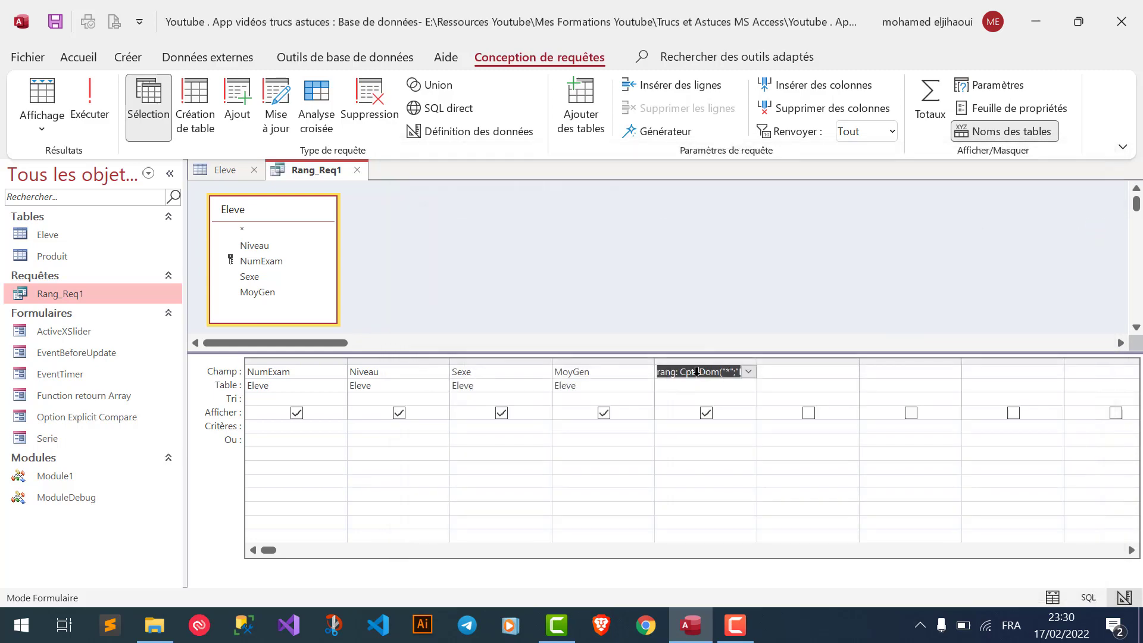
- Display the query's results and sort them by rang in ascending order
left_click(50, 92)
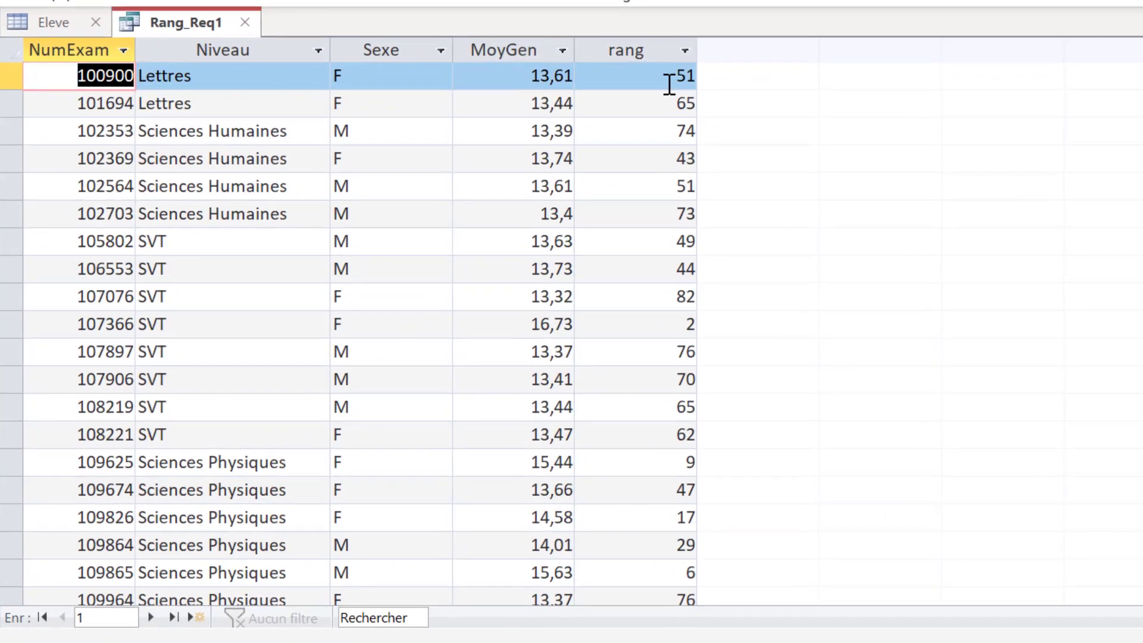
right_click(646, 49)
left_click(606, 59)
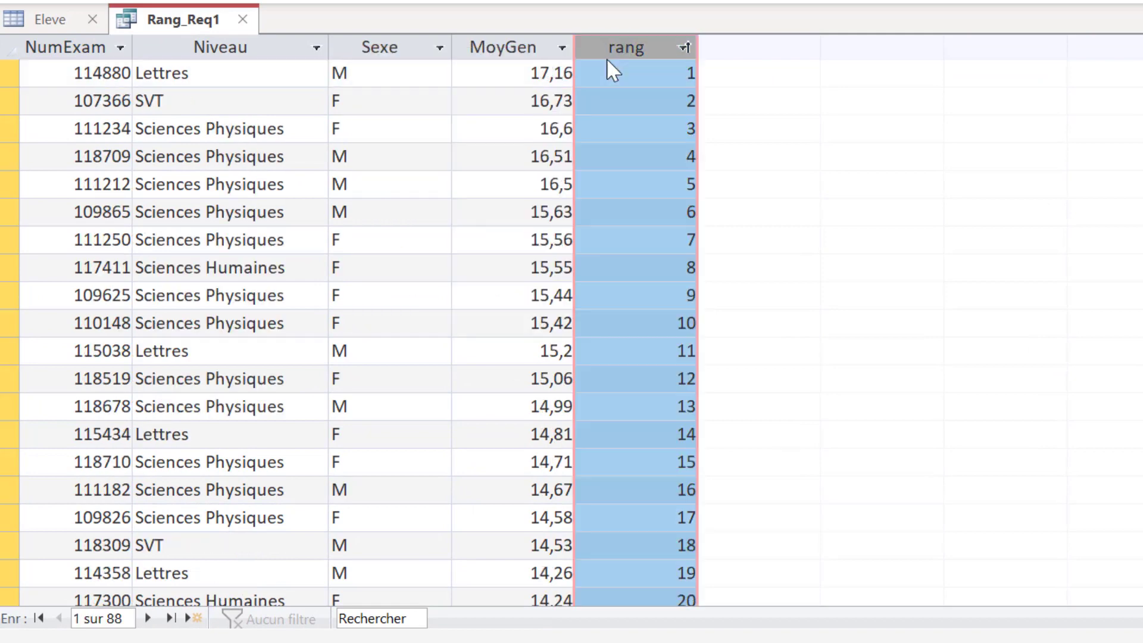
- Sort the query results by MoyGen from largest to smallest
right_click(509, 47)
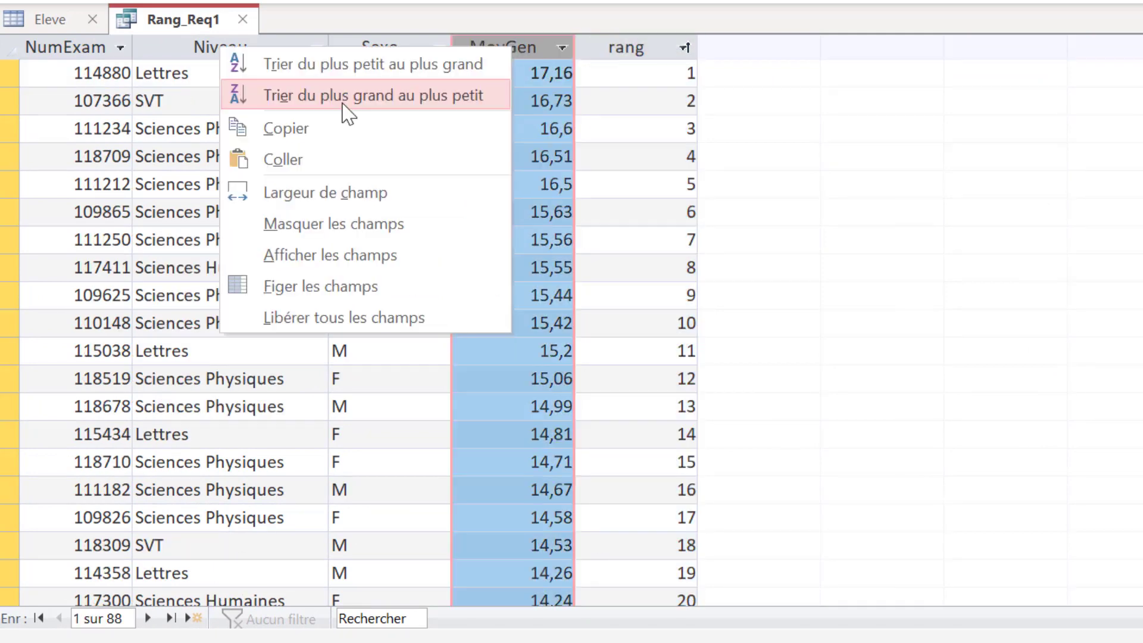
left_click(344, 98)
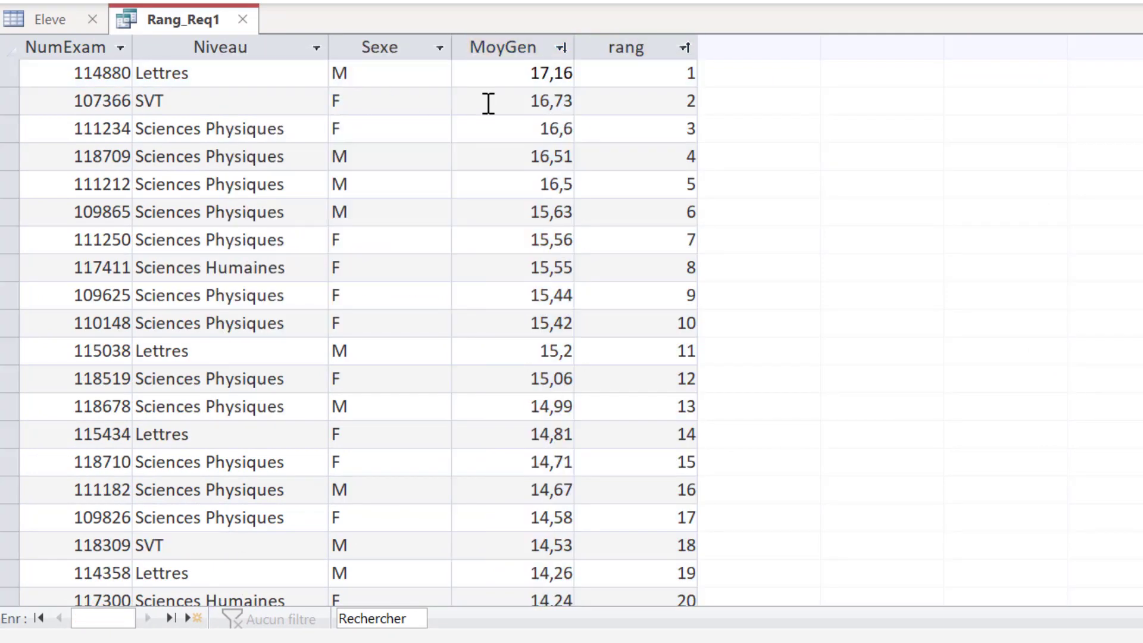
- Compare the MoyGen values with their rang values in the first three records and in the last records of the results
double_click(502, 72)
left_click_drag(616, 76, 613, 78)
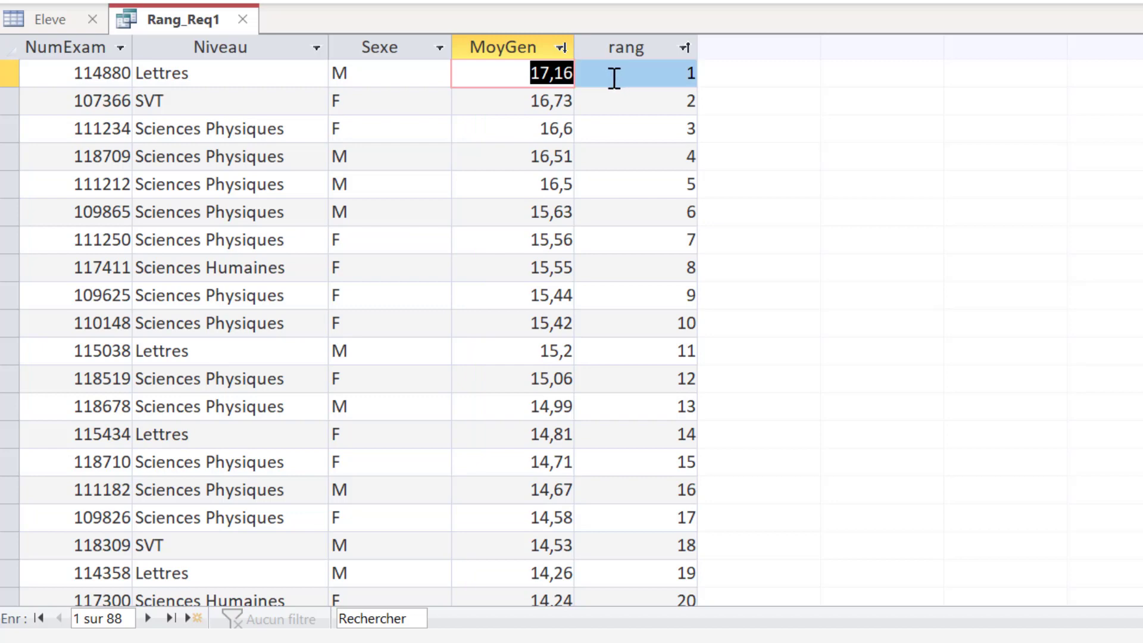
double_click(653, 73)
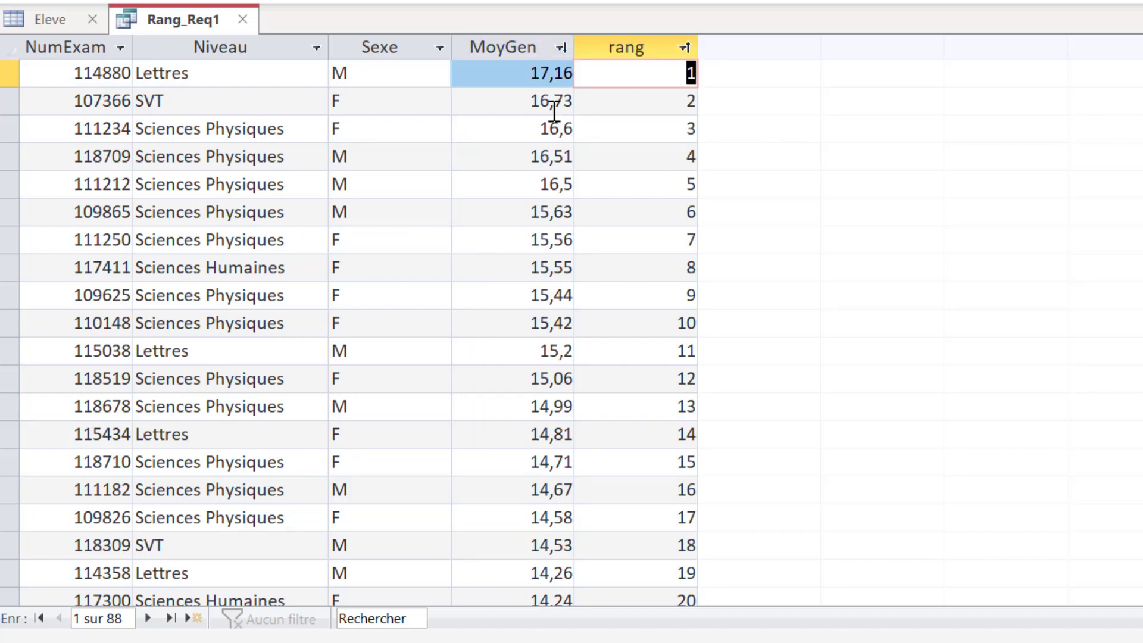
left_click(506, 102)
left_click(655, 103)
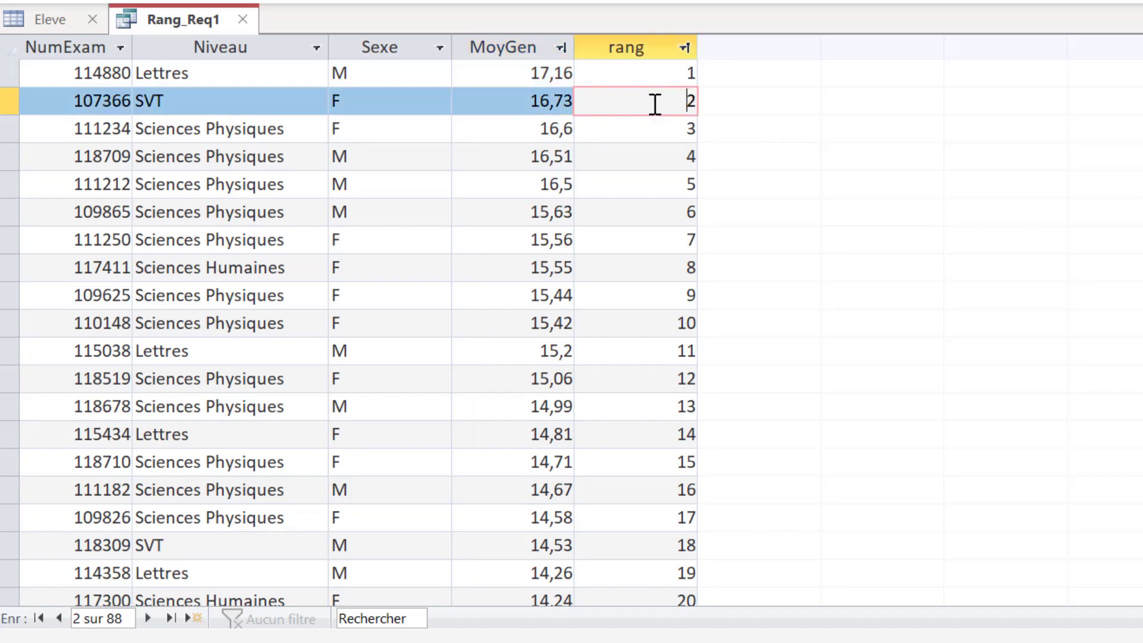
left_click(532, 124)
left_click(658, 132)
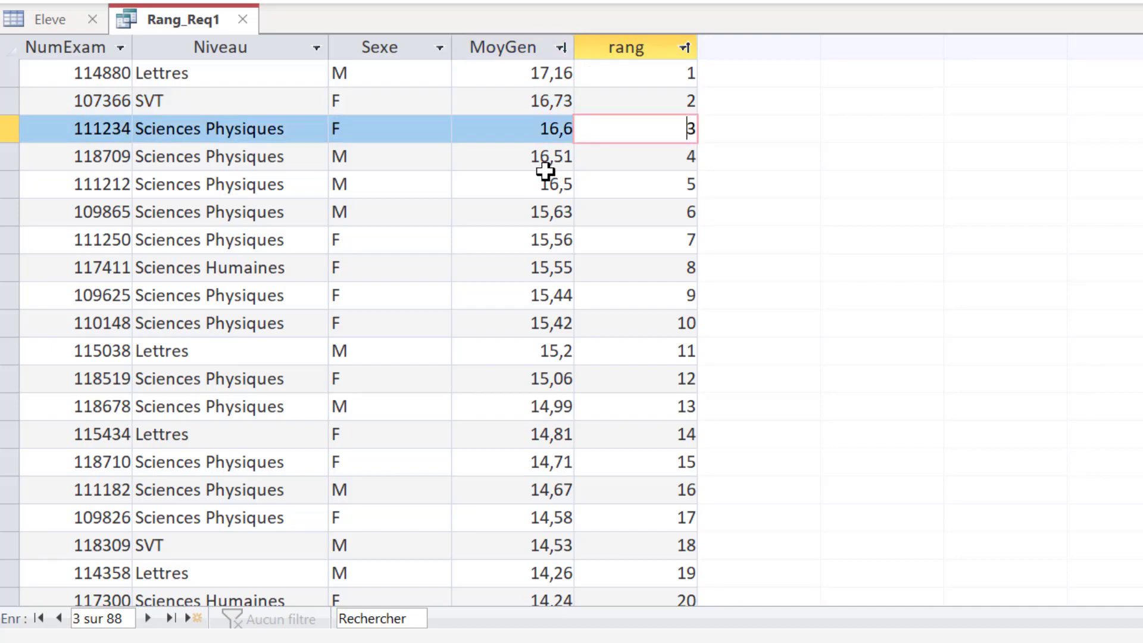
scroll(528, 171, "down", 10)
scroll(528, 171, "down", 17)
double_click(575, 296)
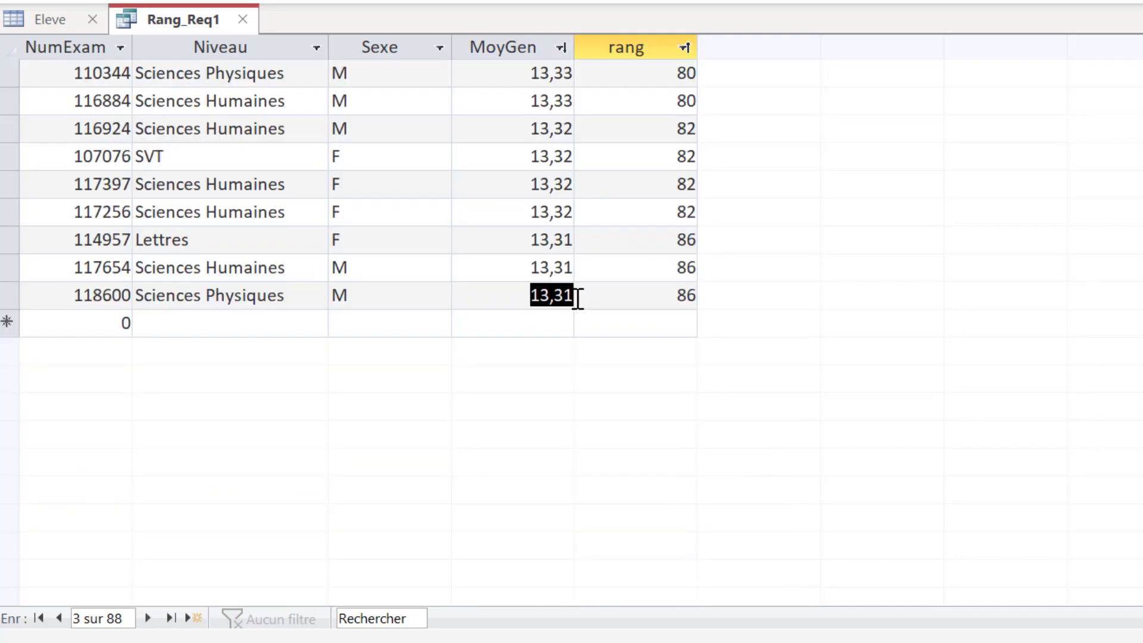
key("Tab")
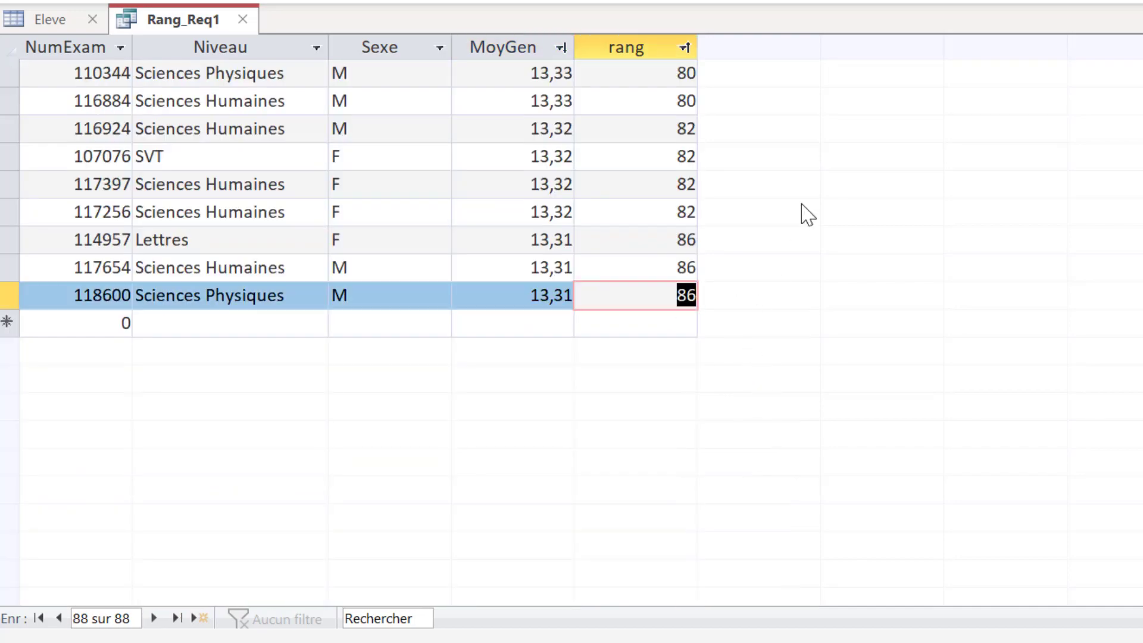
scroll(806, 215, "up", 3)
scroll(807, 215, "up", 20)
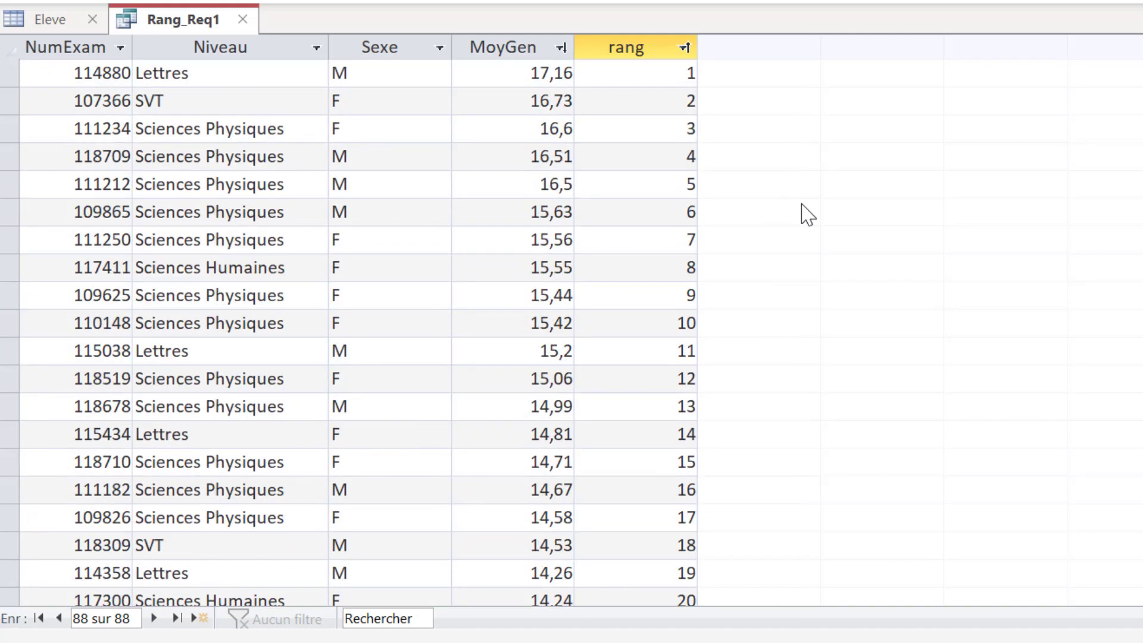
- Sort the results by Niveau in ascending order and examine the rang values within the Lettres and Sciences Humaines groups
double_click(214, 75)
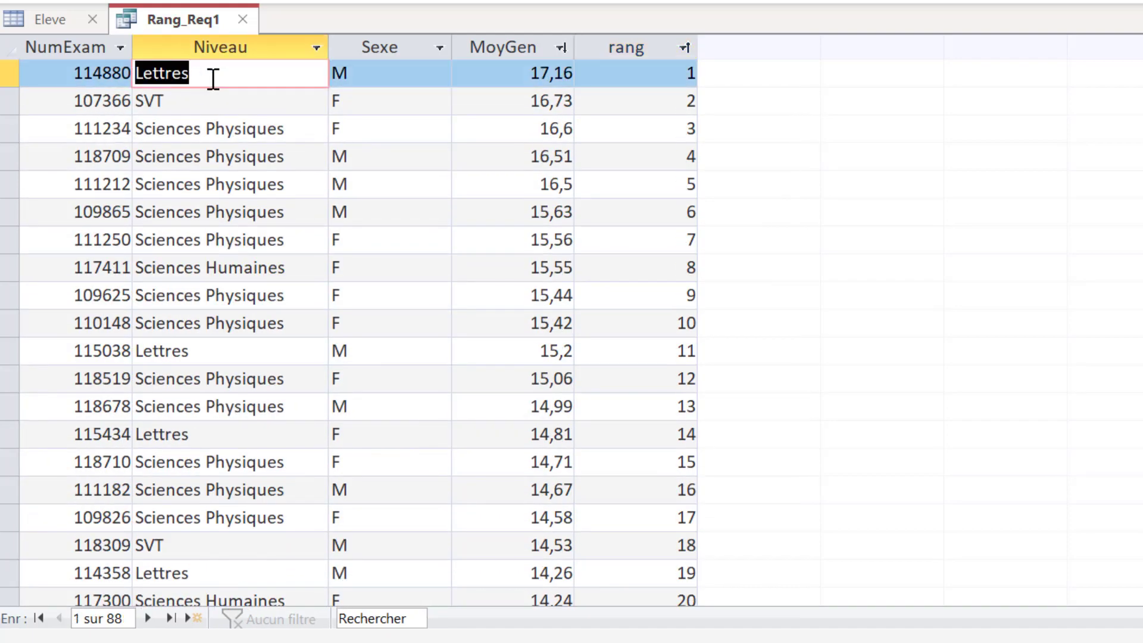
right_click(255, 51)
left_click(216, 79)
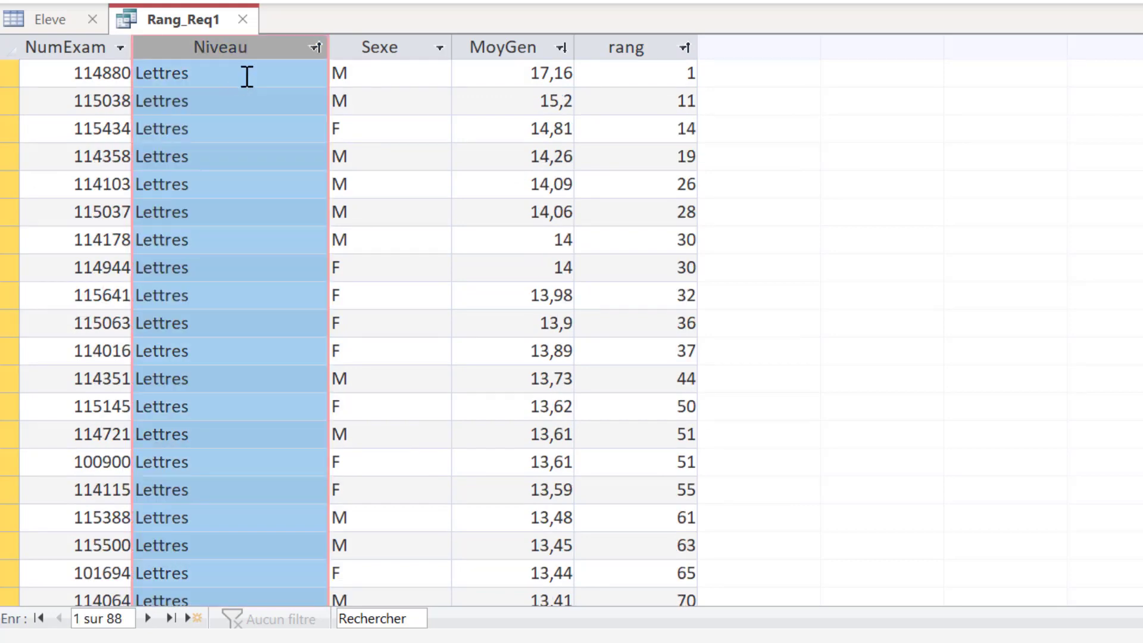
left_click_drag(209, 84, 706, 102)
scroll(452, 139, "down", 5)
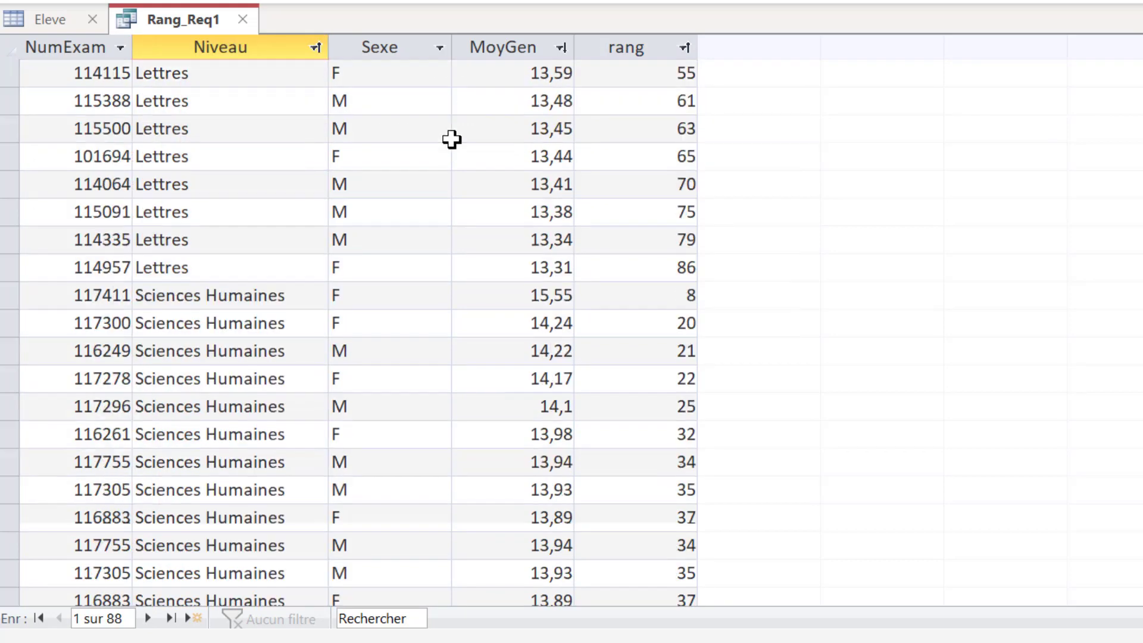
scroll(321, 122, "down", 3)
scroll(357, 155, "up", 2)
left_click_drag(209, 212, 685, 212)
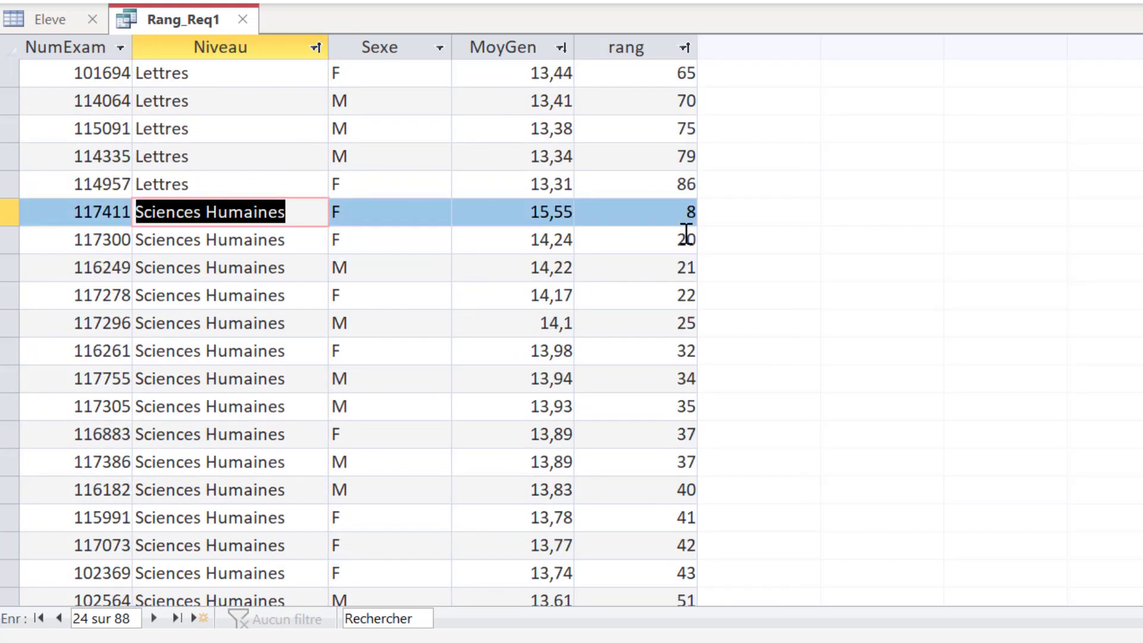
scroll(171, 237, "down", 4)
- Switch Rang_Req1 to design view and widen the rang column to fit its whole expression
right_click(193, 22)
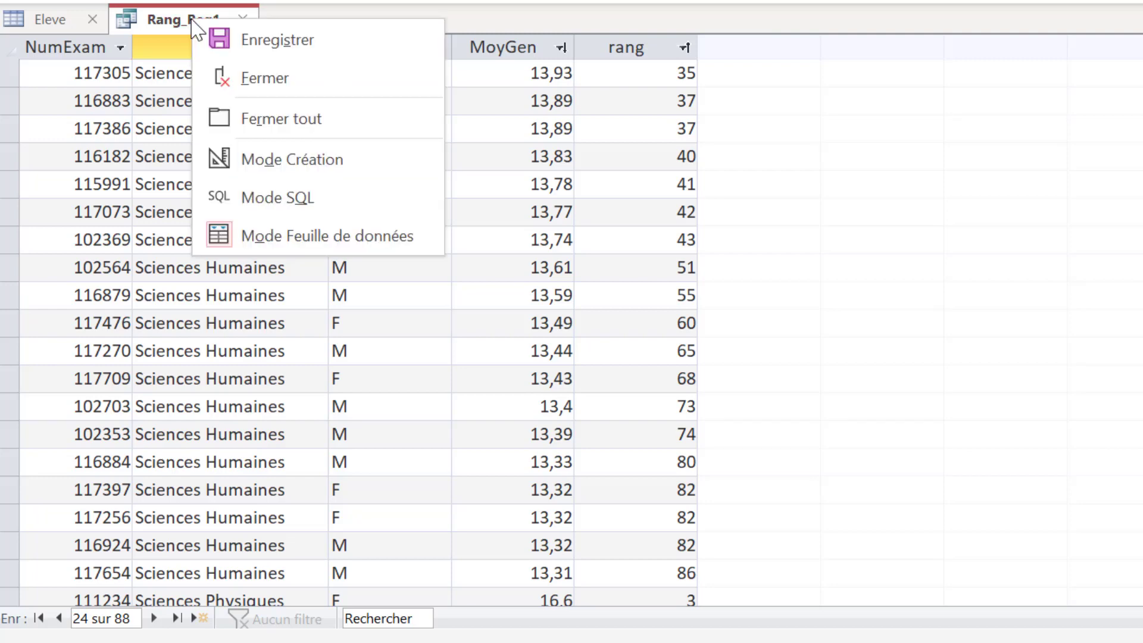
left_click(256, 160)
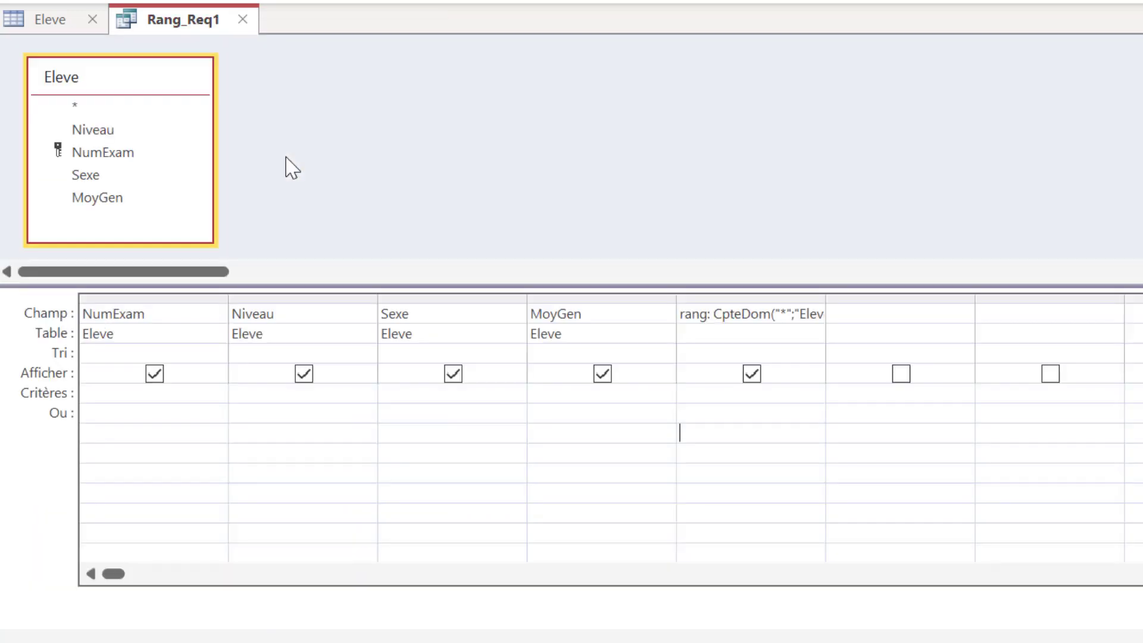
double_click(827, 296)
left_click(837, 433)
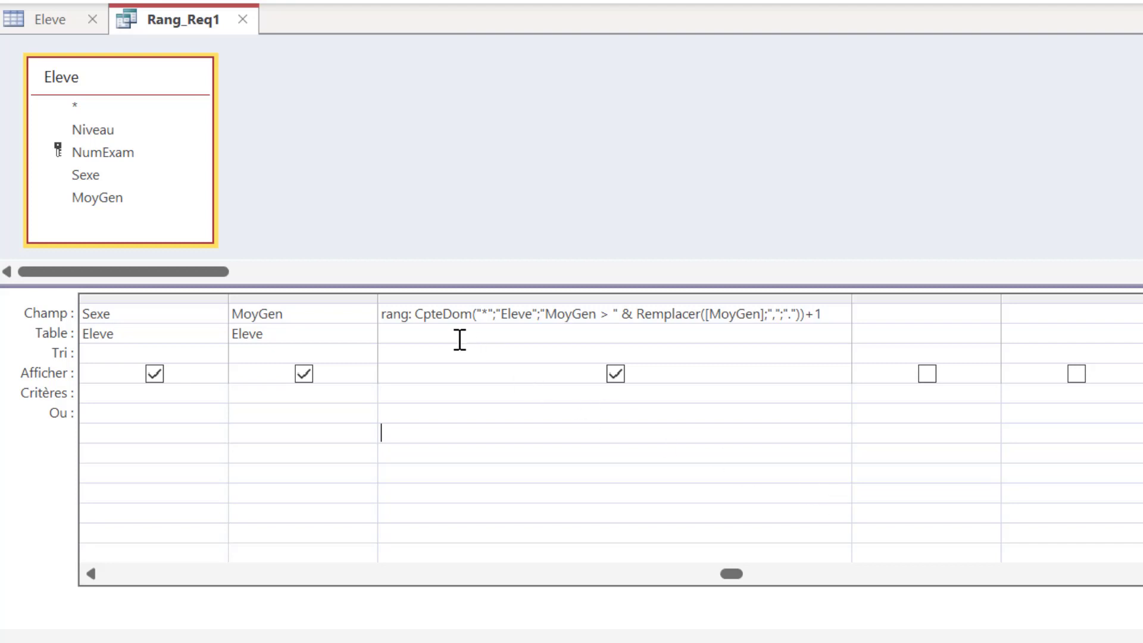
- Rename the calculated field rang as rang1 and copy its full expression into the next empty column
left_click(411, 312)
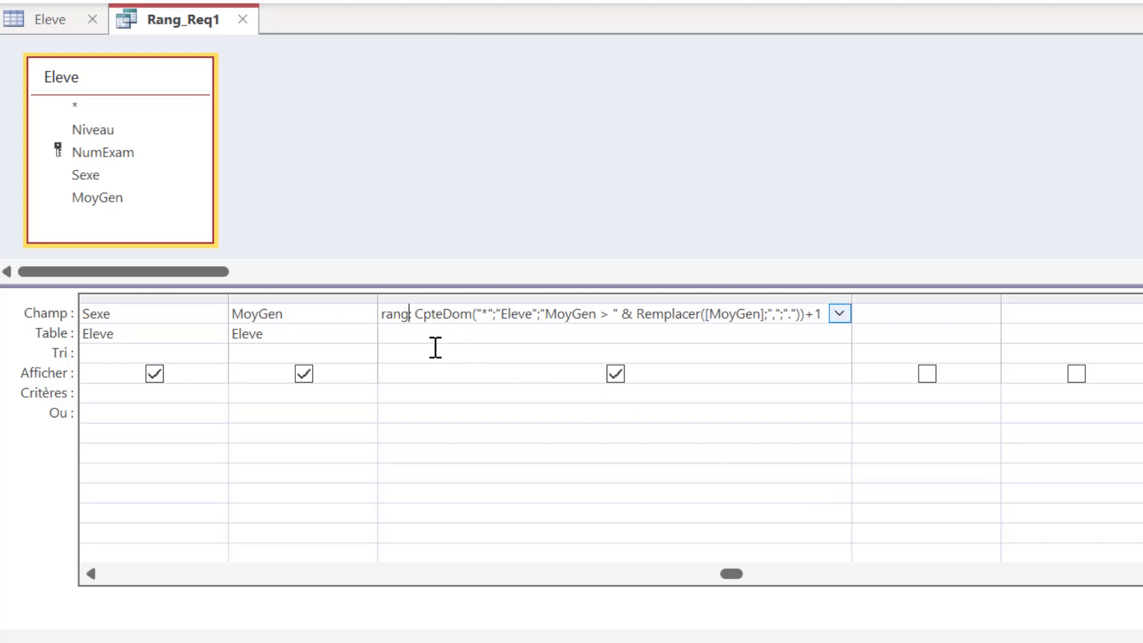
type("1")
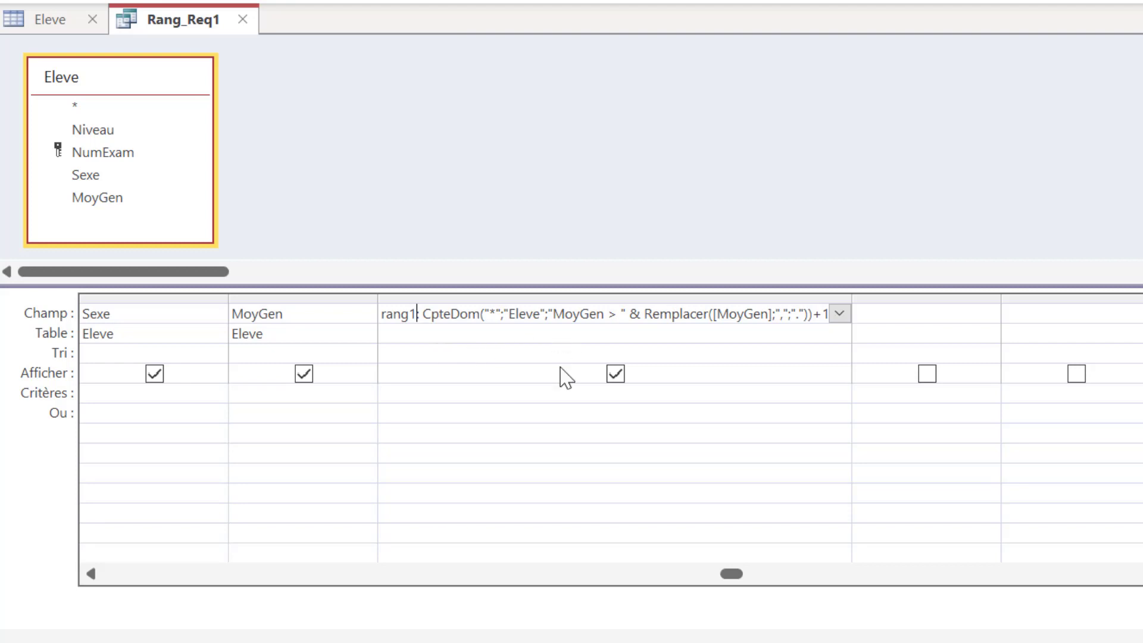
key("Home")
key("shift+End")
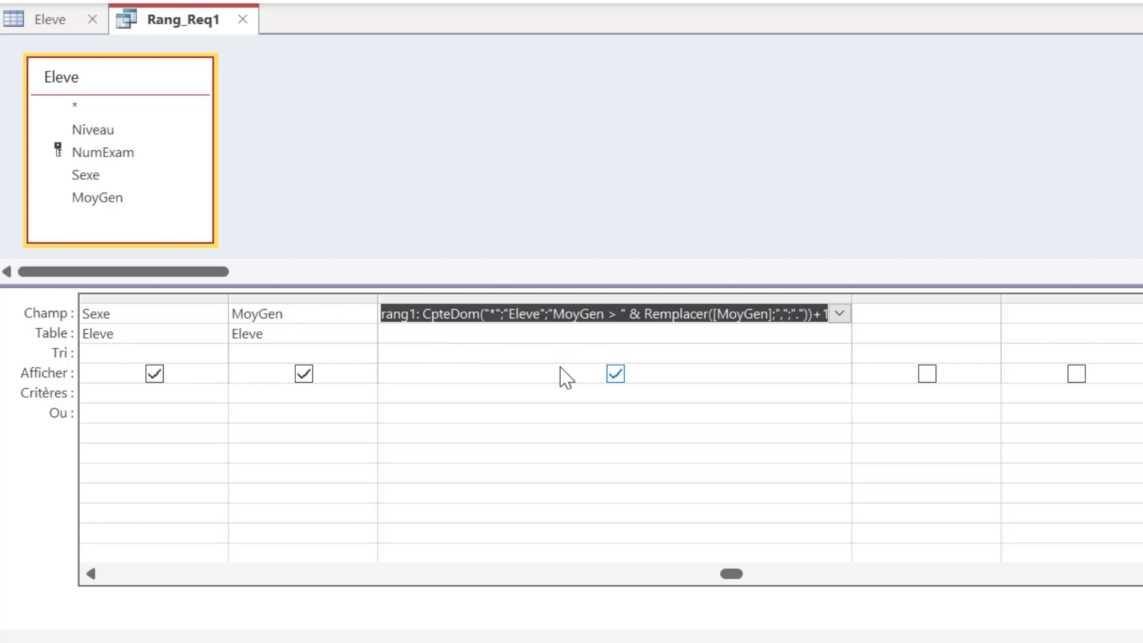
key("ctrl+c")
left_click(887, 316)
key("ctrl+v")
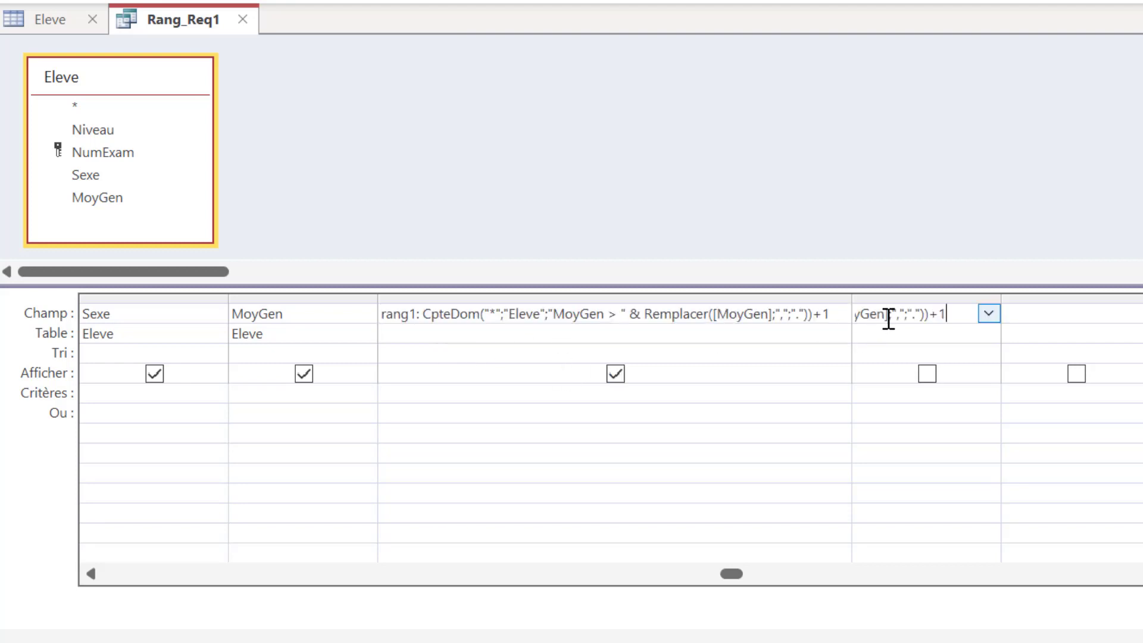
left_click(613, 460)
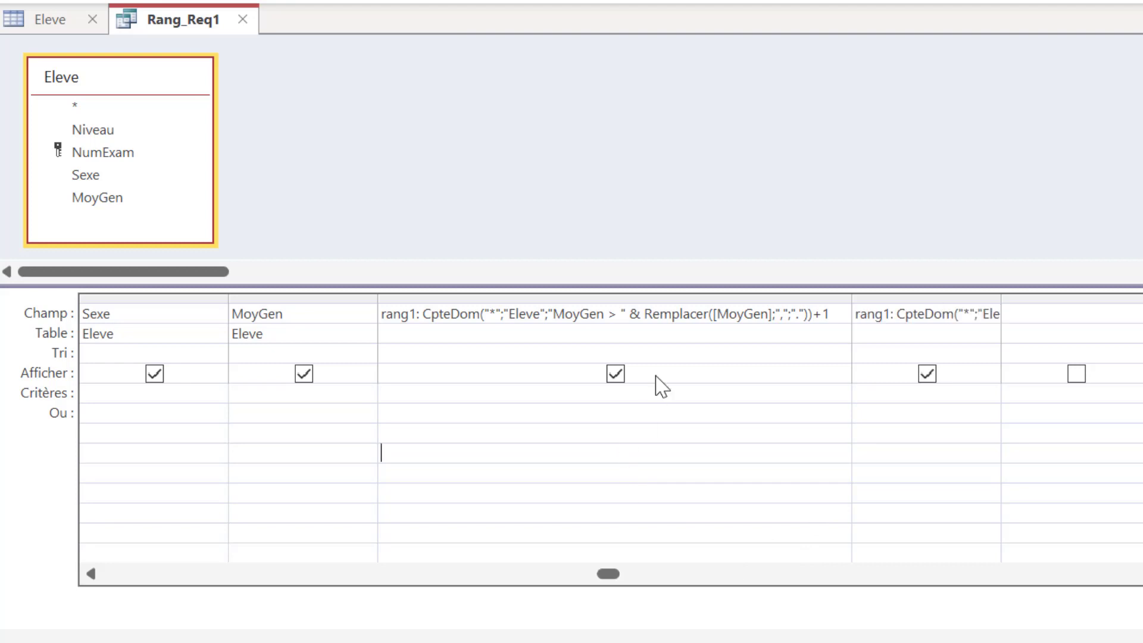
- Rename the duplicated calculated field as rang2
left_click(415, 315)
left_click(894, 315)
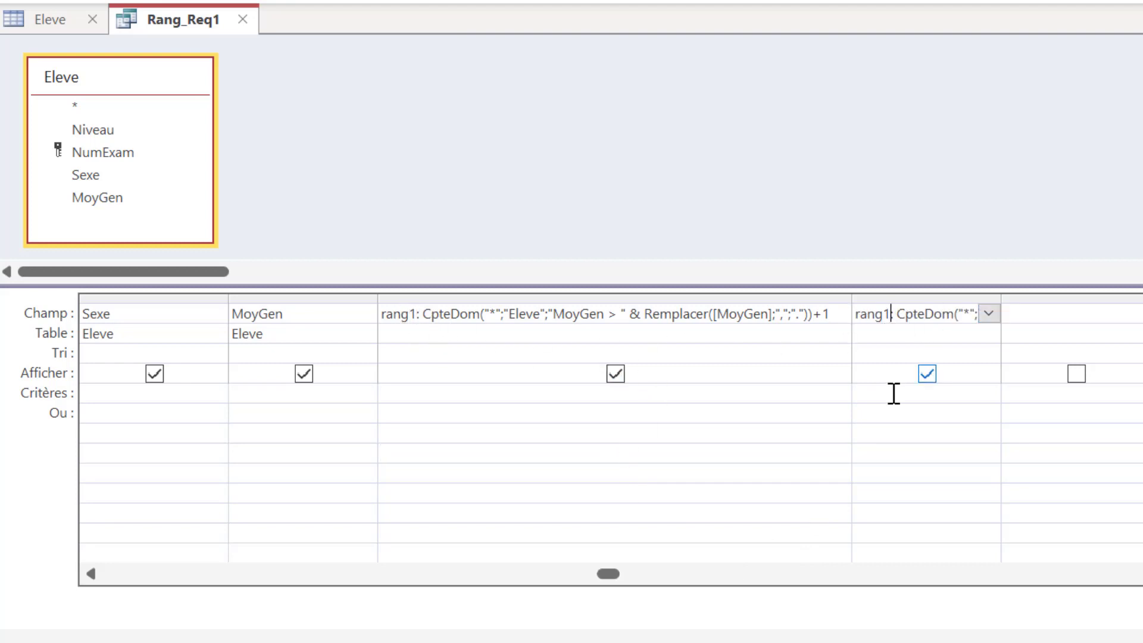
key("BackSpace")
type("2")
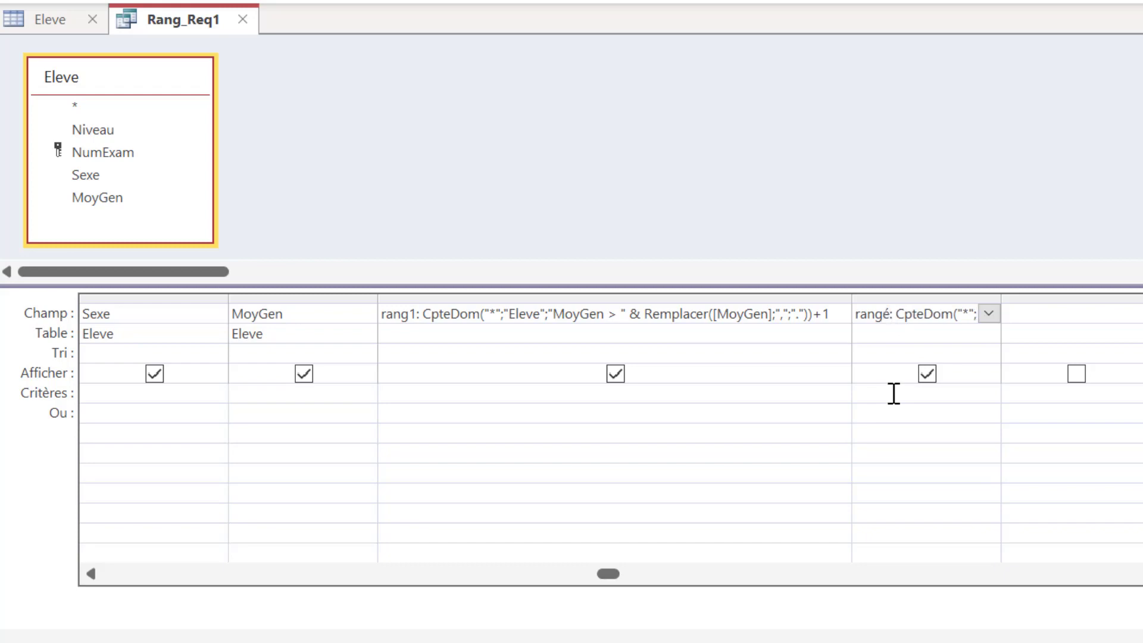
key("BackSpace")
type("2")
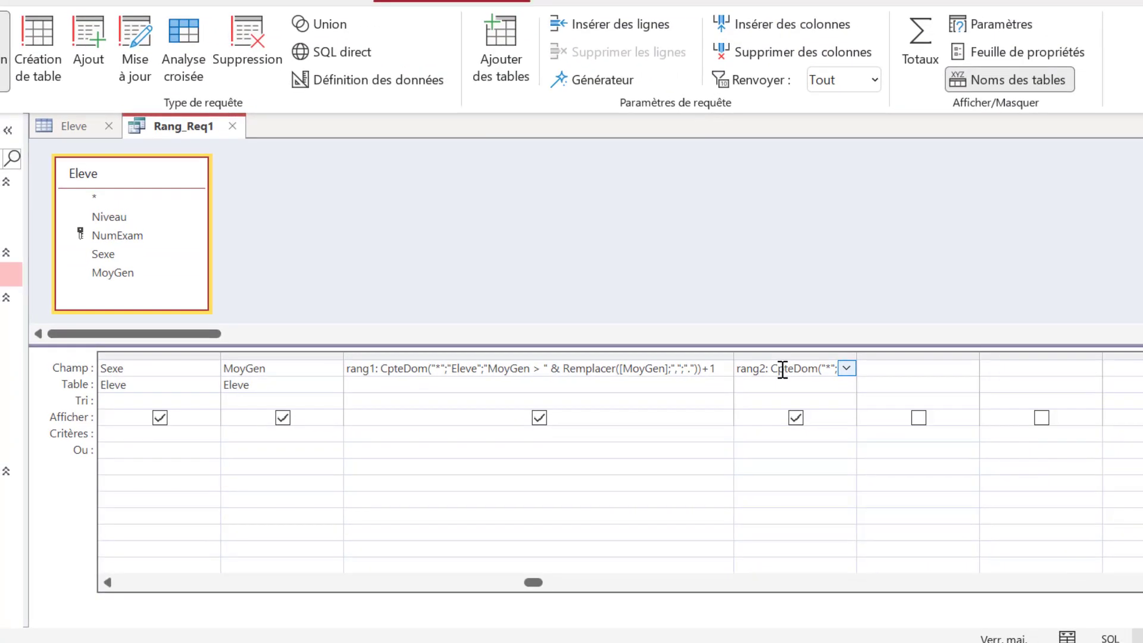
- Open rang2 in the Expression Builder and append & " and Niveau =' after the Remplacer call in the CpteDom criteria
left_click(779, 369)
left_click(618, 82)
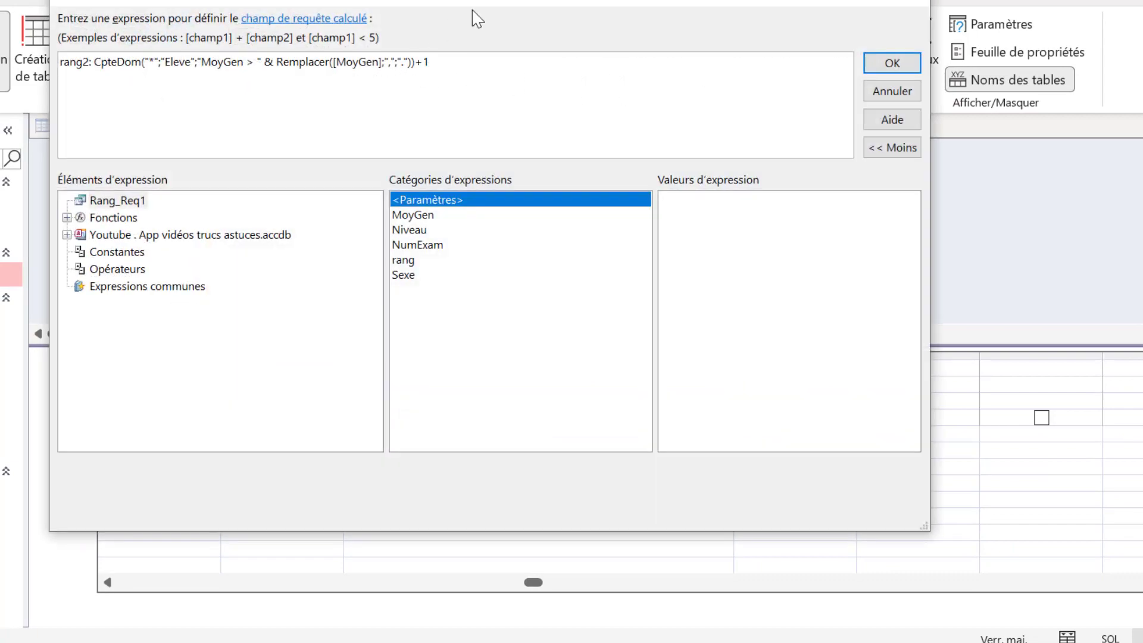
left_click_drag(480, 2, 728, 284)
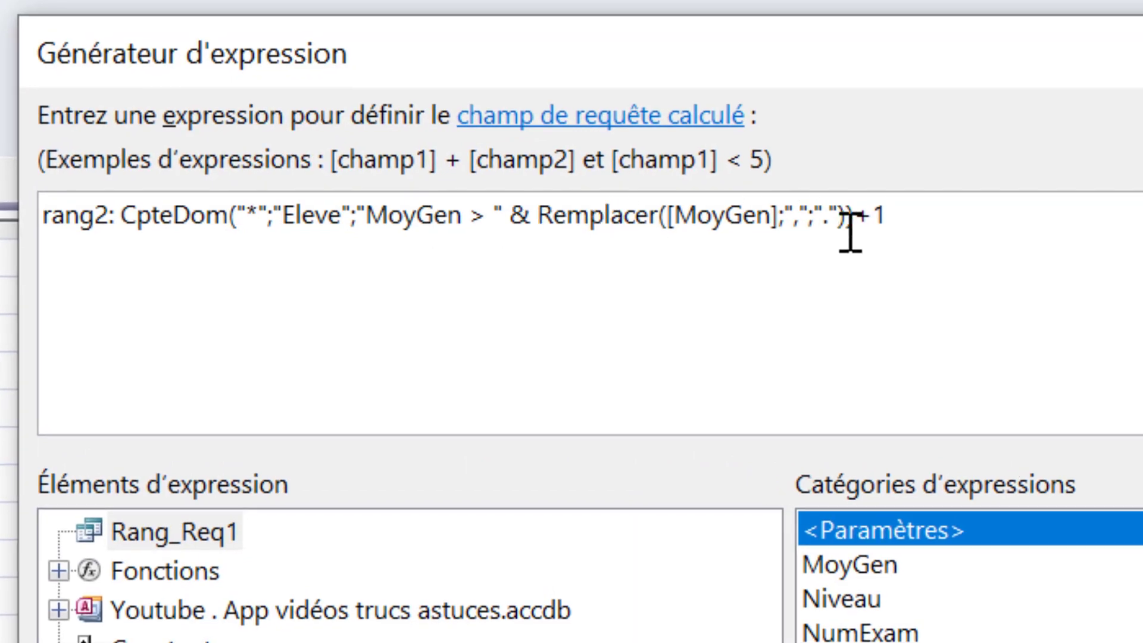
left_click(850, 232)
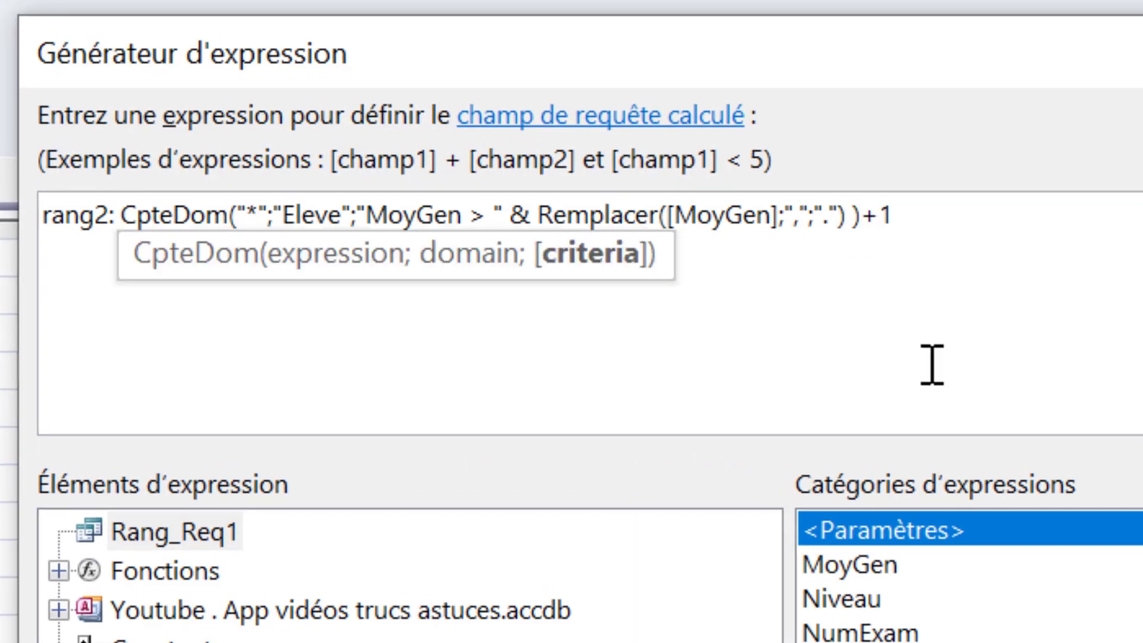
type("& \" and")
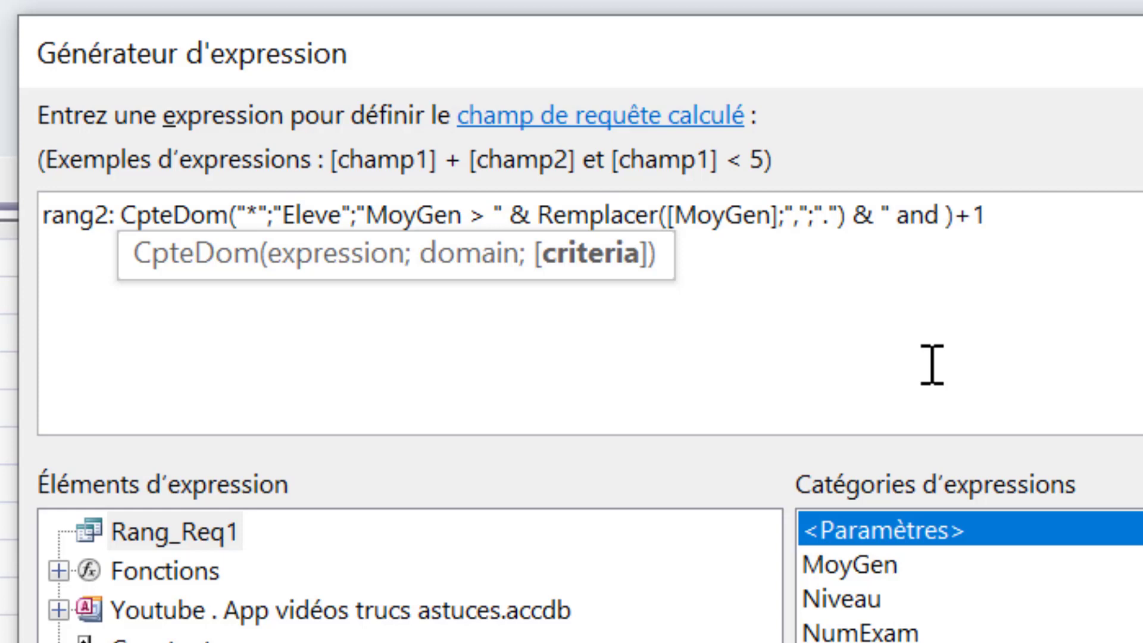
type(" Niveau")
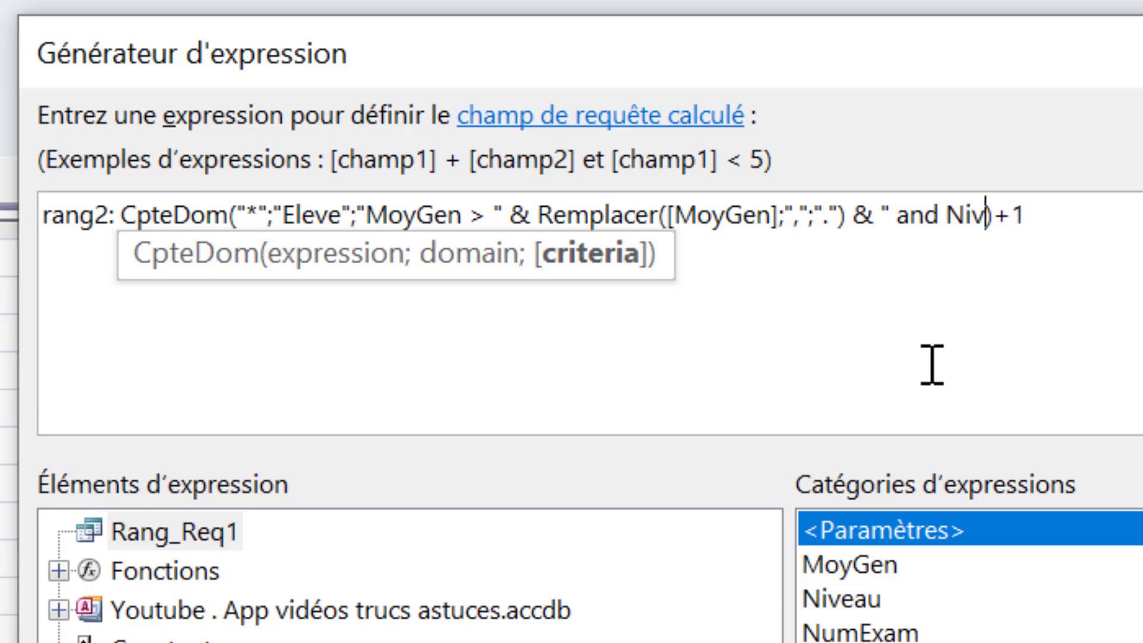
type(" =")
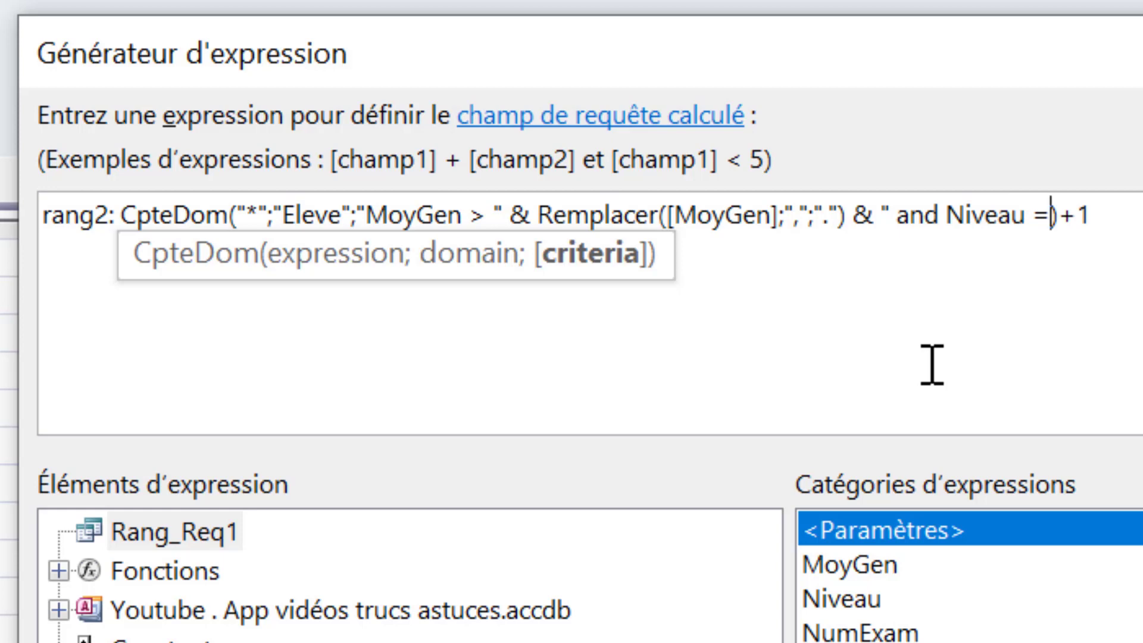
type("'")
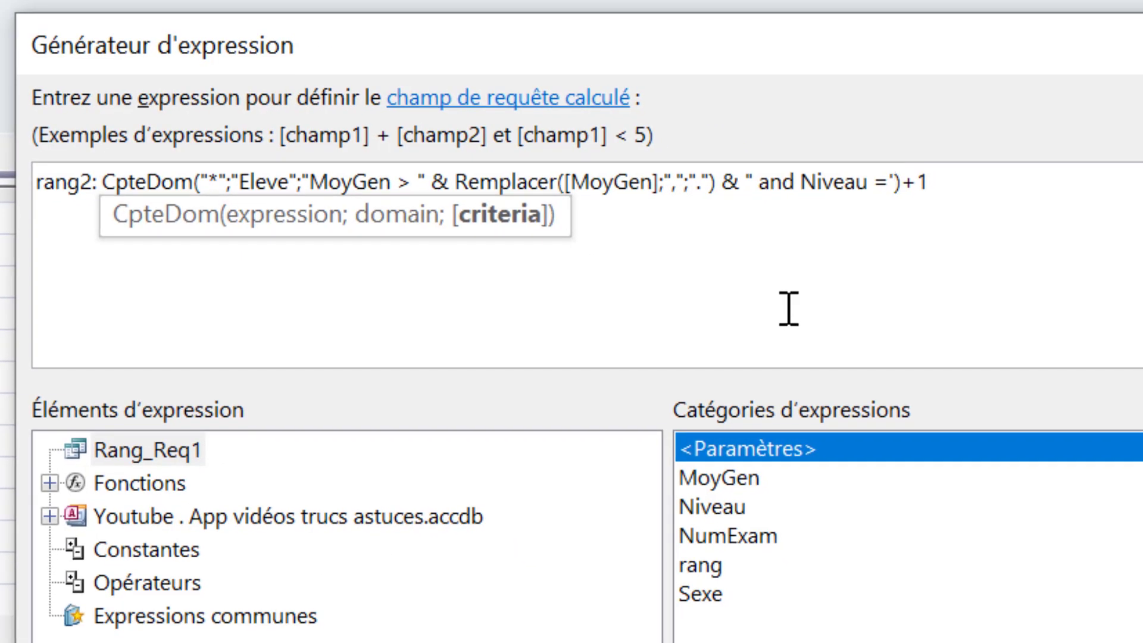
- Complete the Niveau criterion with " & [Niveau] & "'" and confirm the rang2 expression
type("\" & ni")
key("Tab")
type("& ")
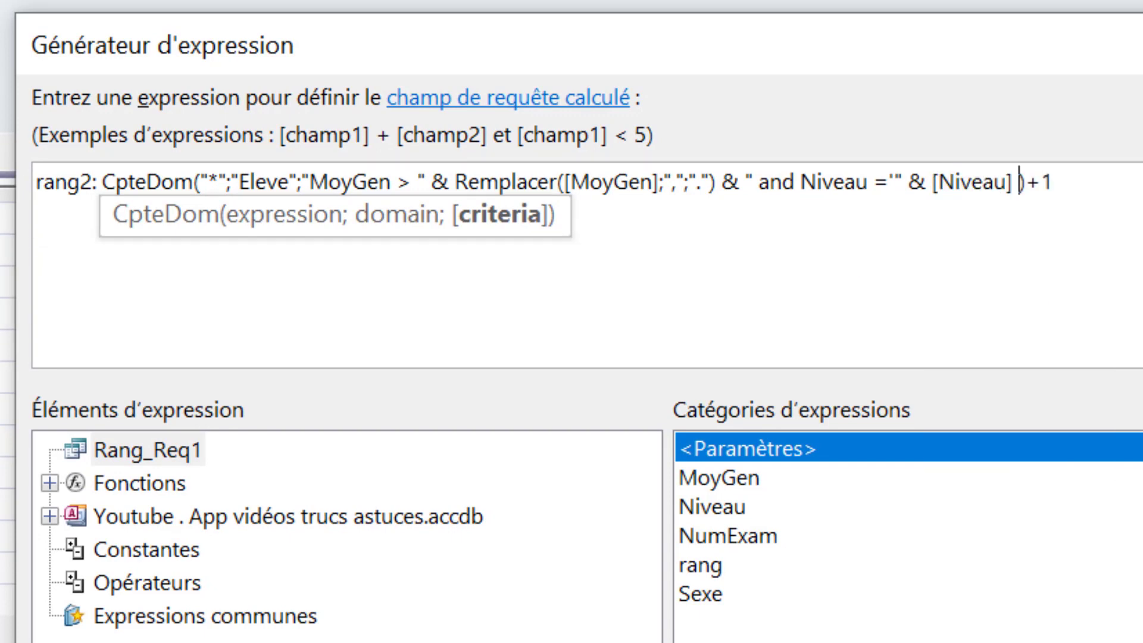
type("\"'")
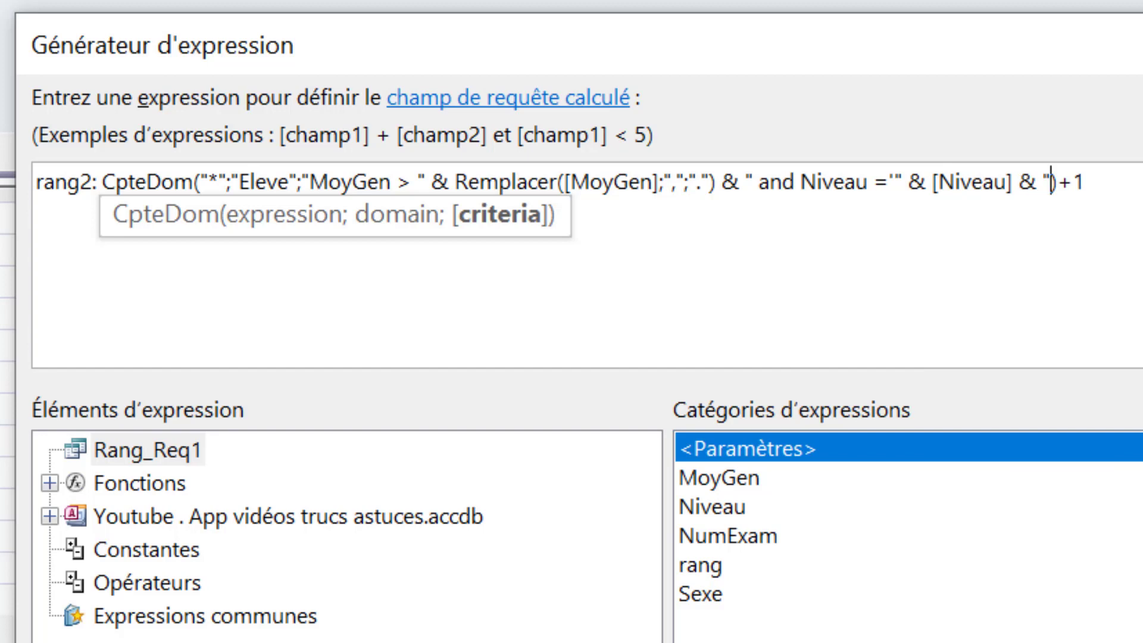
type("\"")
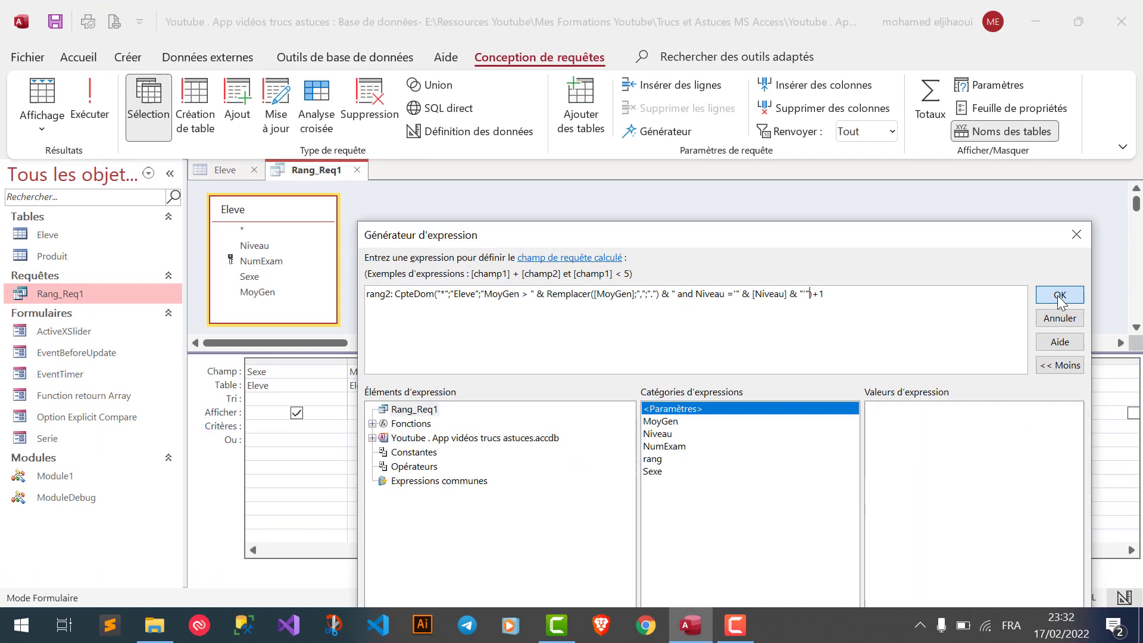
left_click(1060, 296)
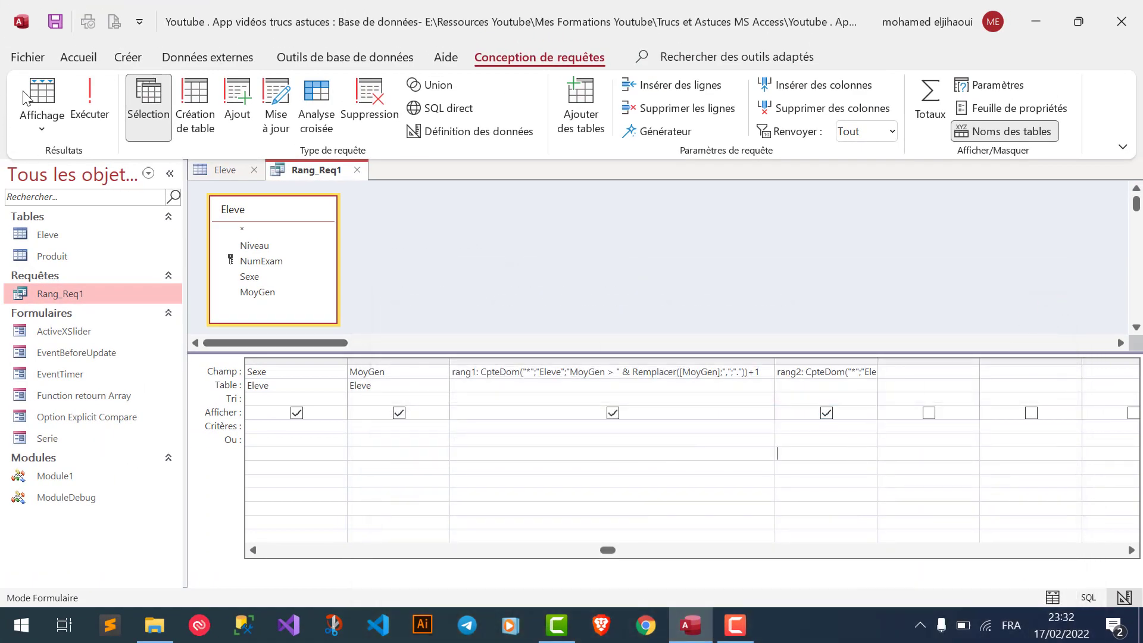
- Display the Rang_Req1 results as a datasheet and filter Niveau to Lettres only
left_click(29, 95)
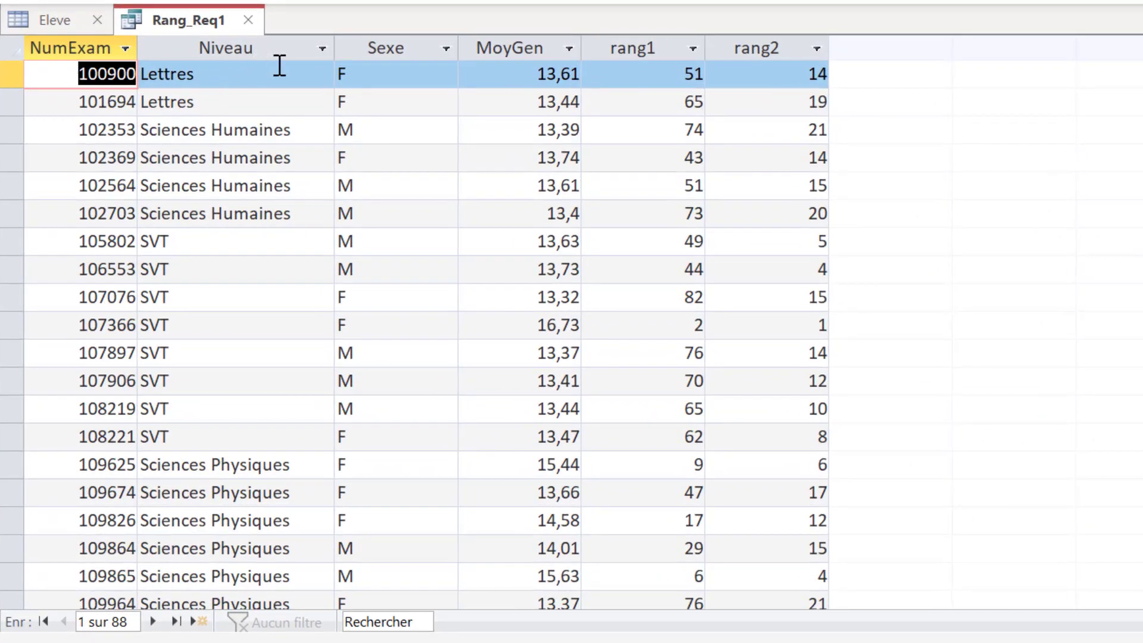
left_click(322, 48)
left_click(442, 236)
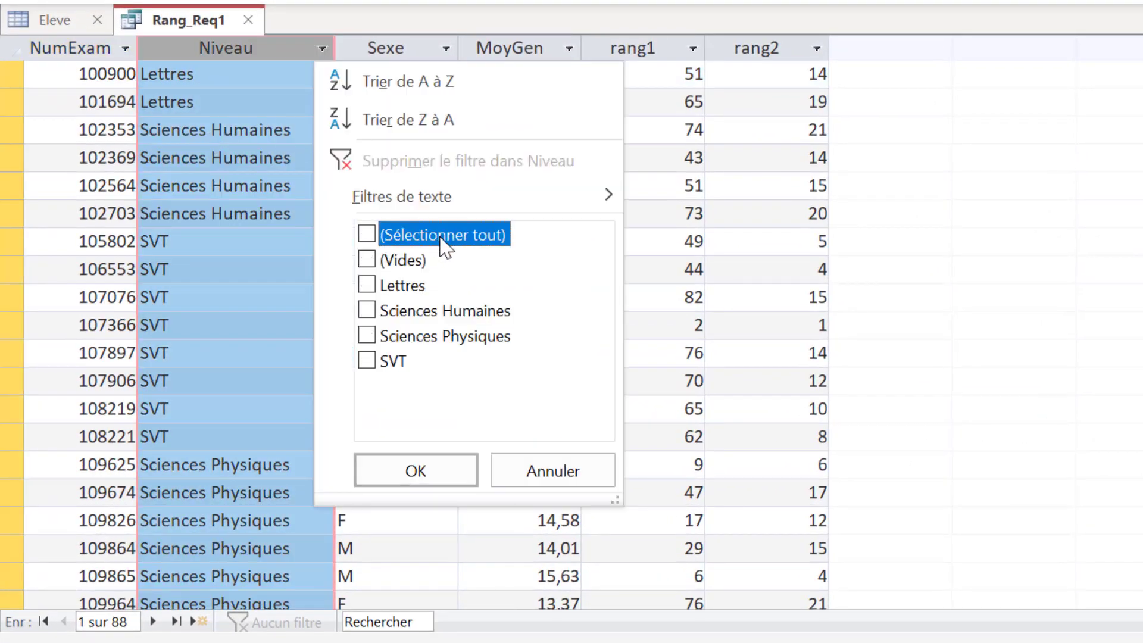
left_click(417, 286)
left_click(427, 469)
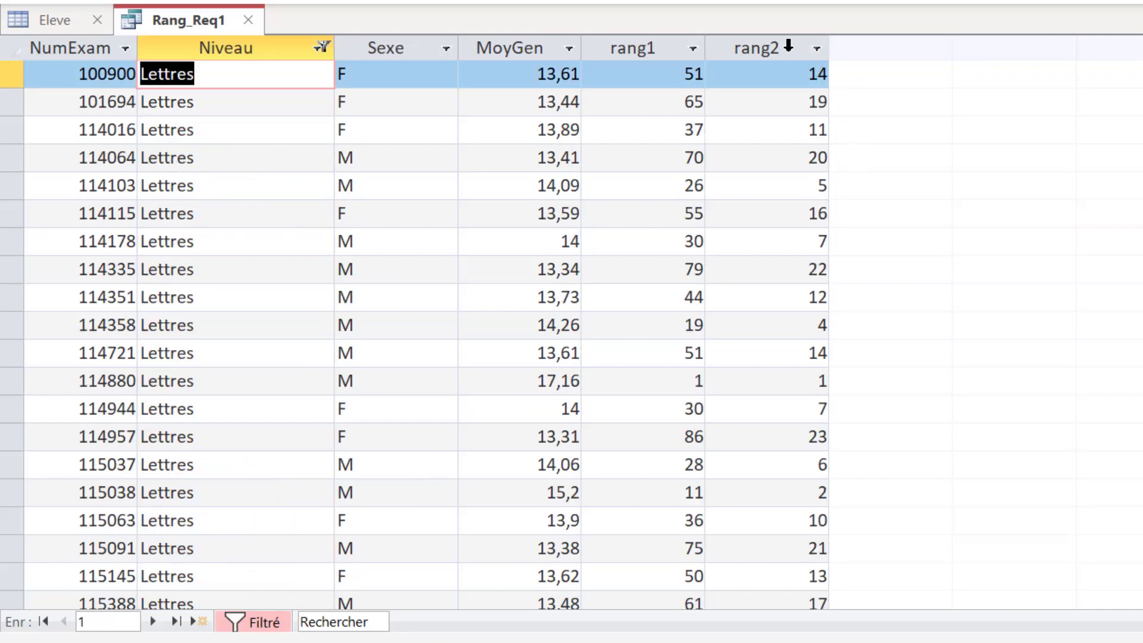
- Sort the Lettres students by rang2 in ascending order and compare their rang1 and rang2 values
left_click(817, 48)
left_click(806, 70)
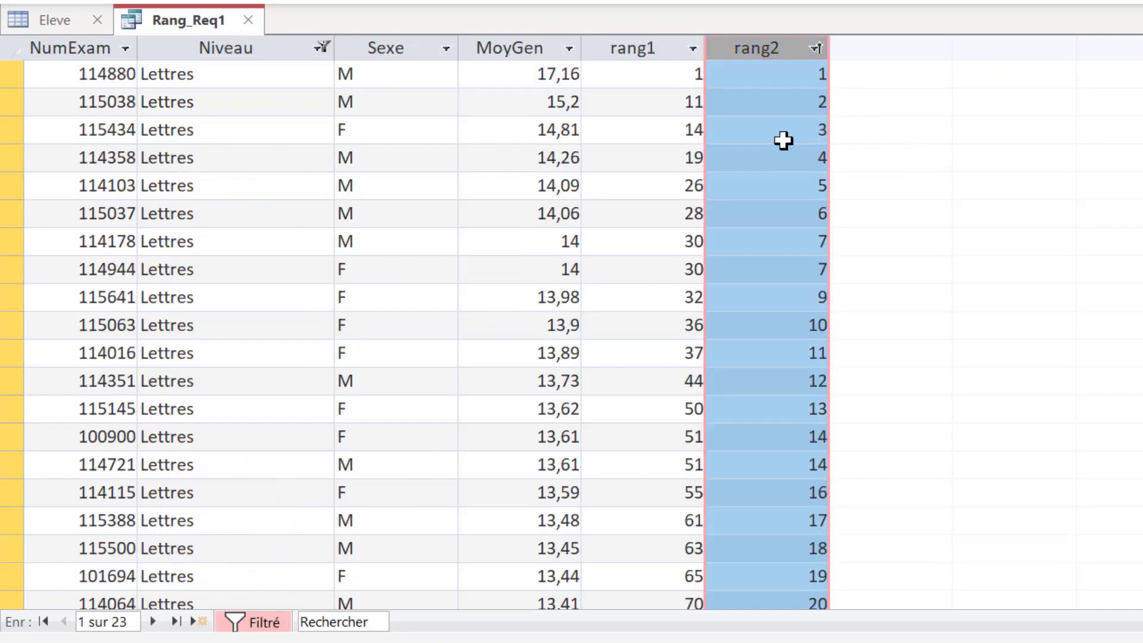
left_click(798, 78)
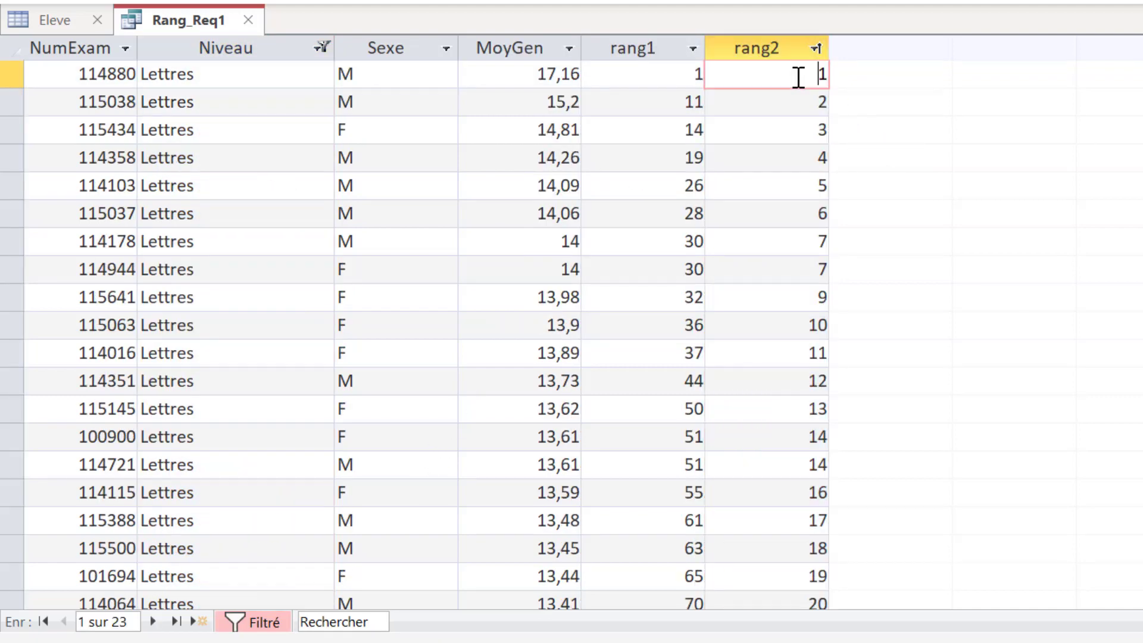
left_click(261, 83)
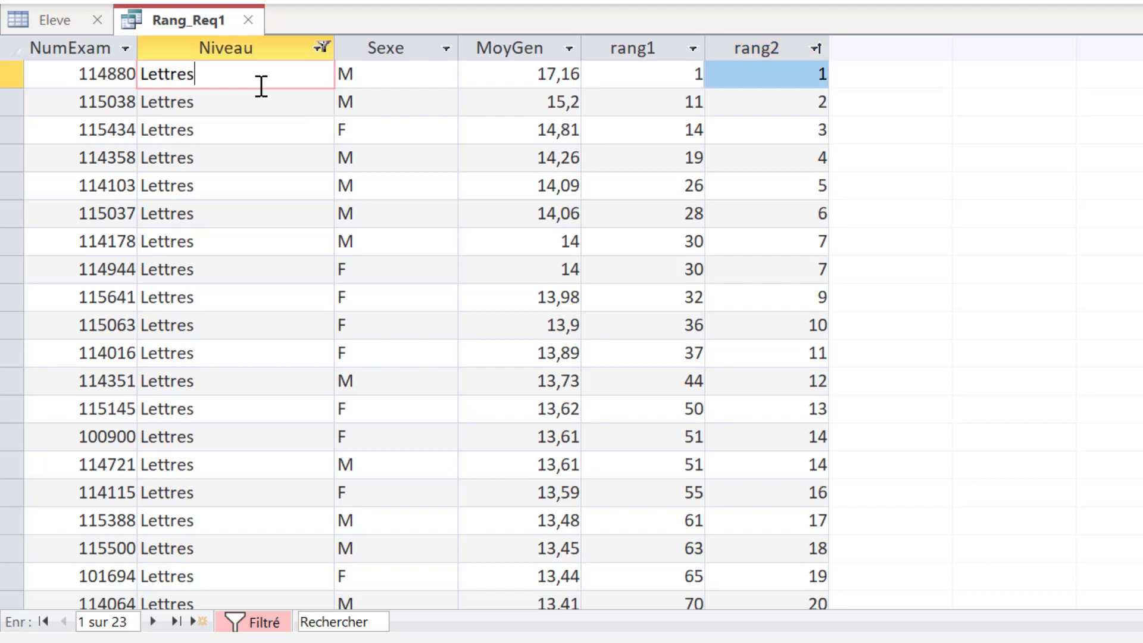
left_click(620, 77)
left_click(663, 156)
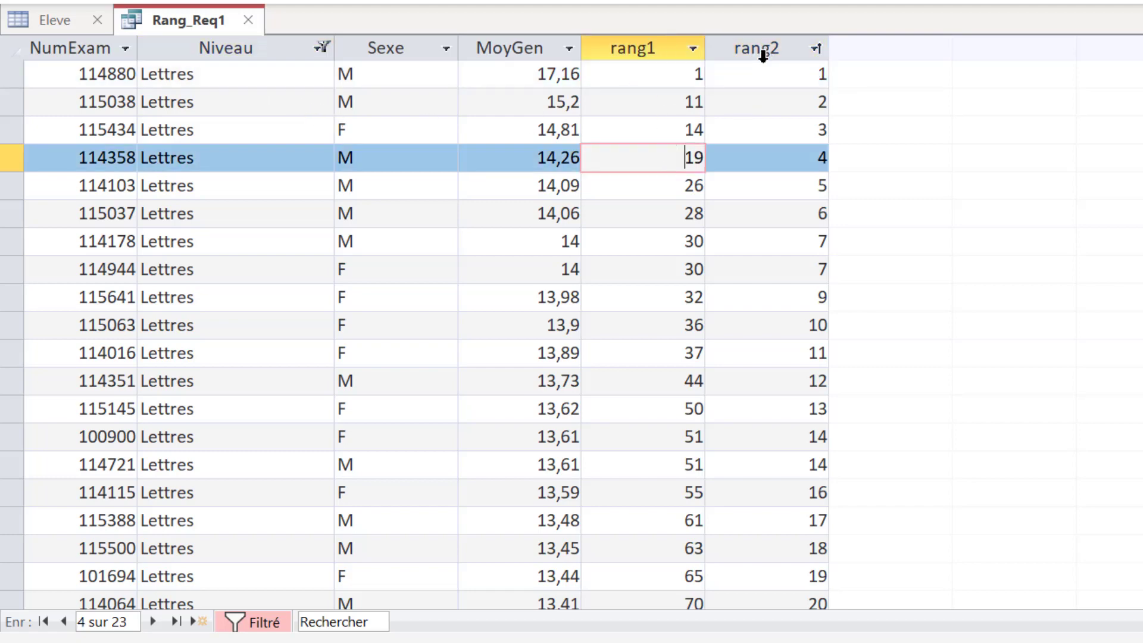
left_click(238, 74)
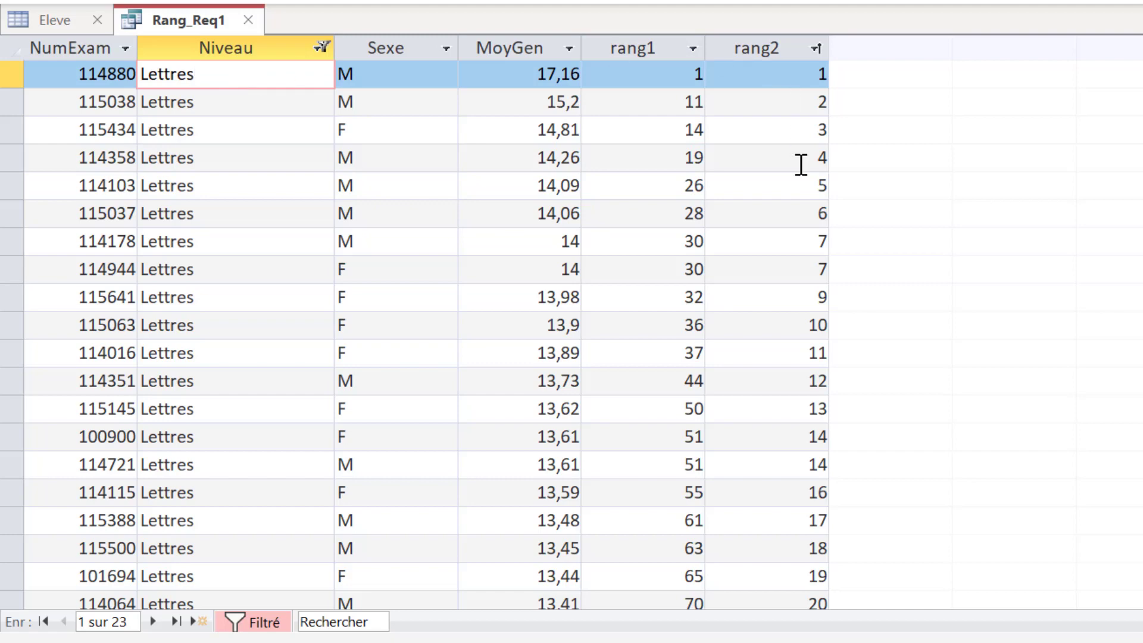
left_click(773, 49)
left_click(653, 47)
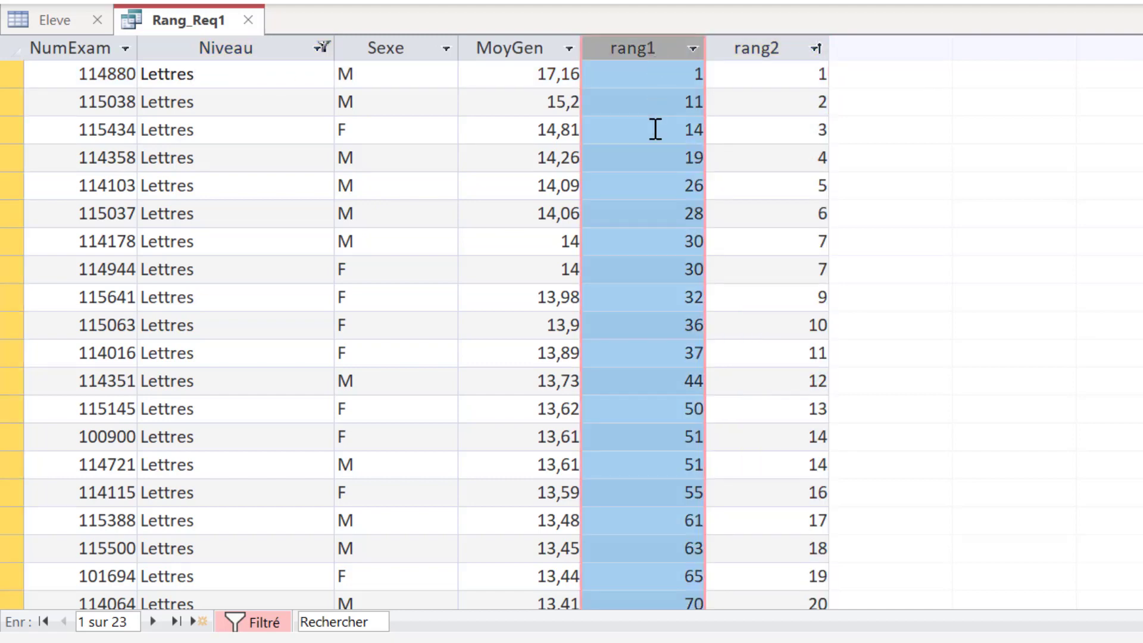
left_click(400, 71)
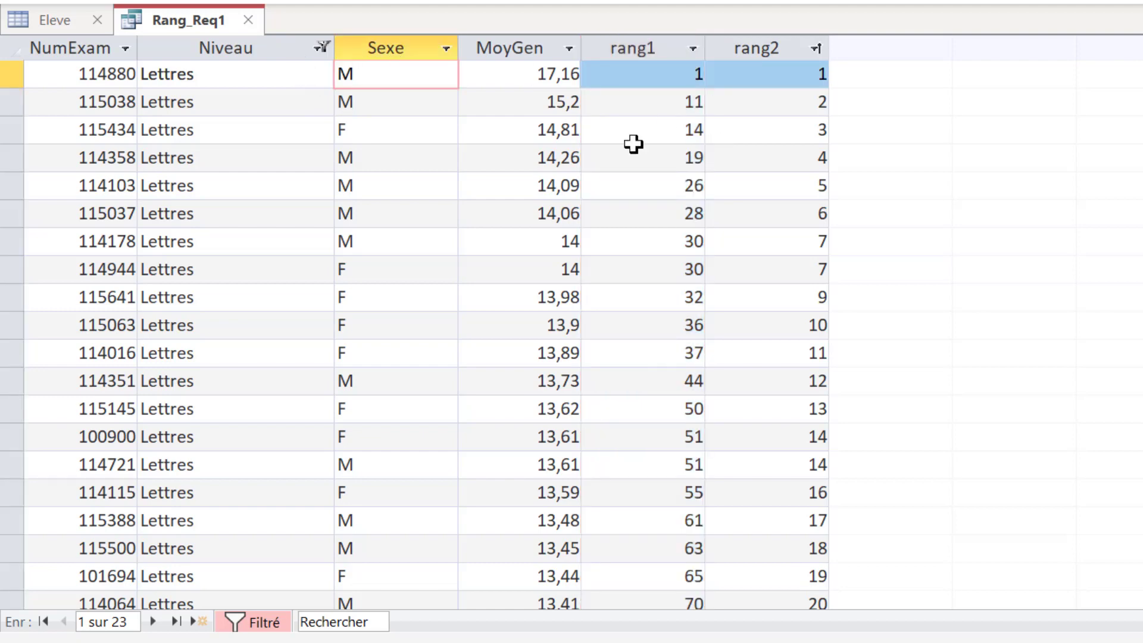
- Filter Niveau to Sciences Humaines instead and compare the rang1 and rang2 values of those students
left_click(322, 47)
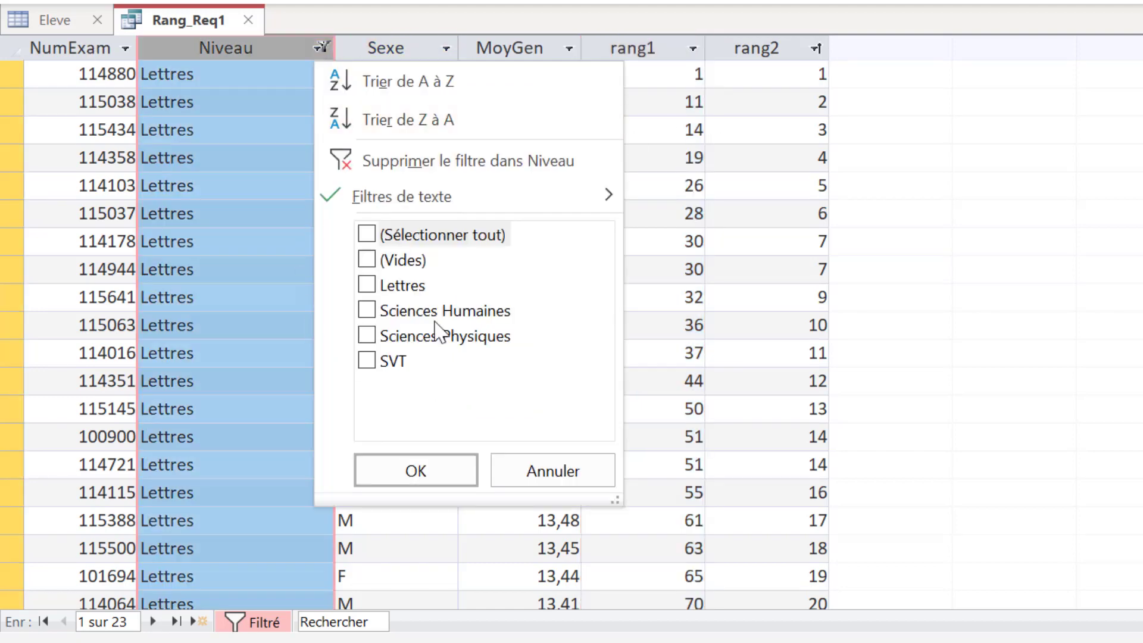
left_click(400, 312)
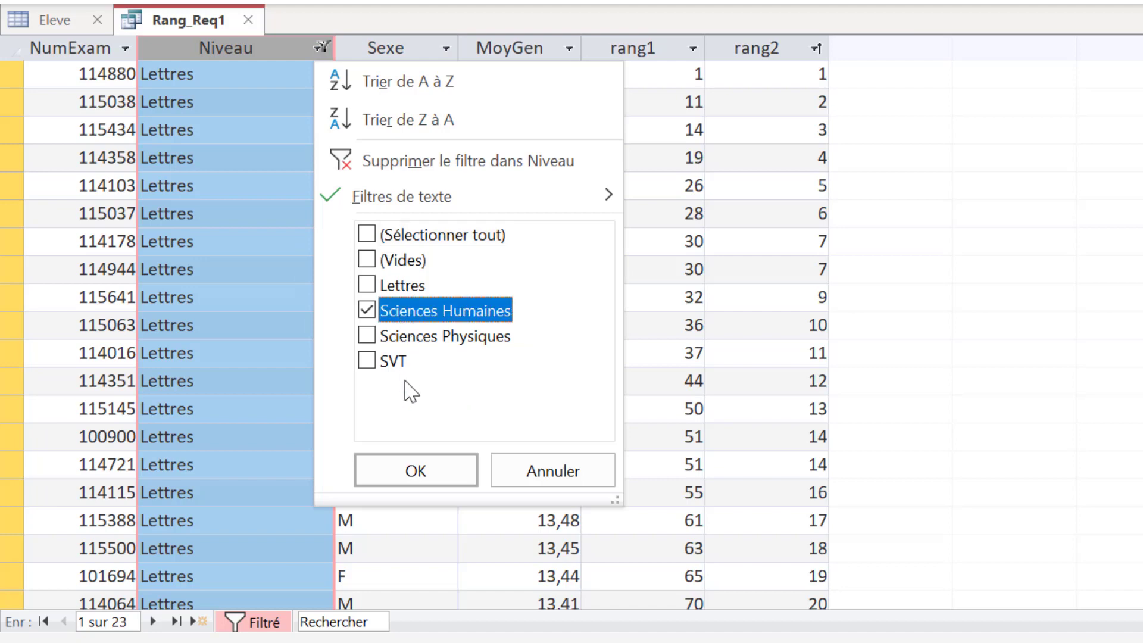
left_click(434, 469)
scroll(743, 84, "down", 9)
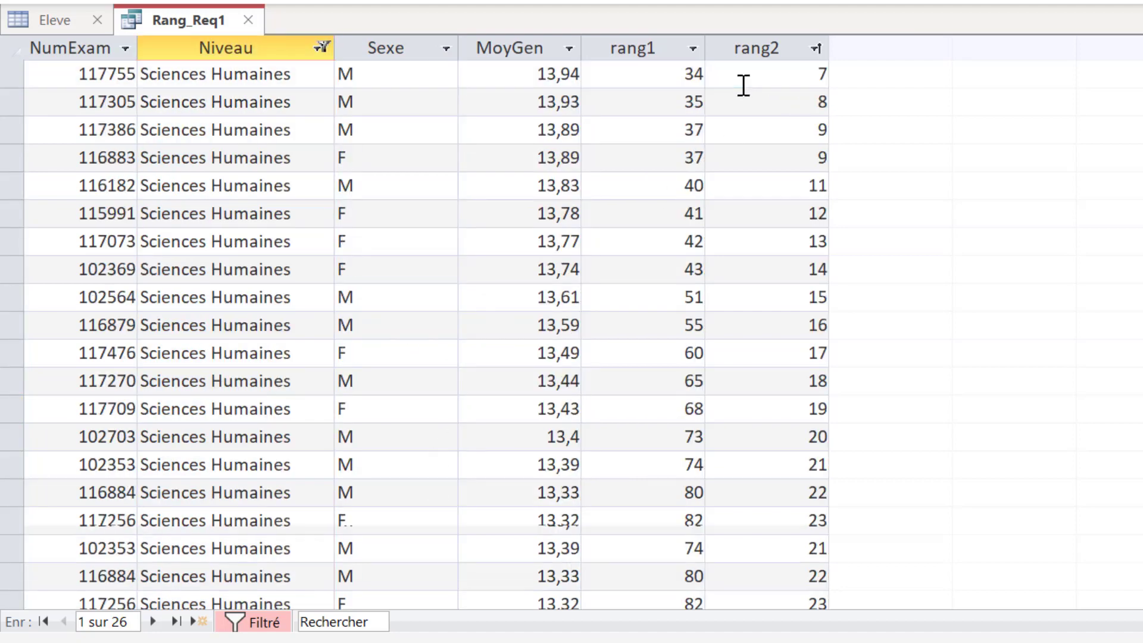
left_click(632, 48)
left_click(667, 101)
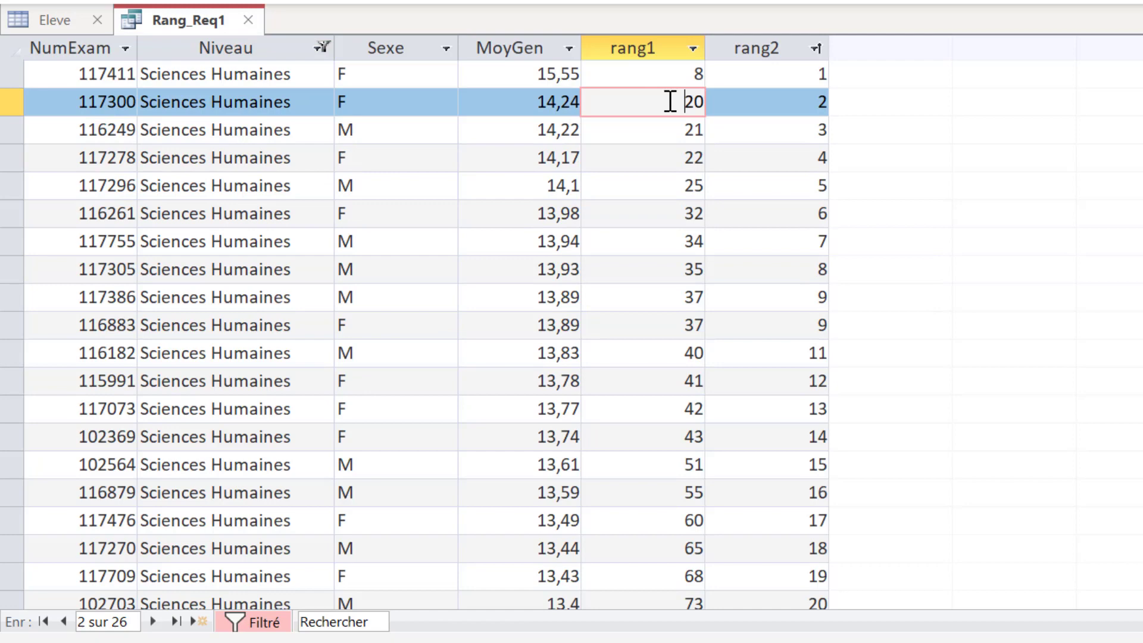
left_click(797, 48)
left_click(782, 164)
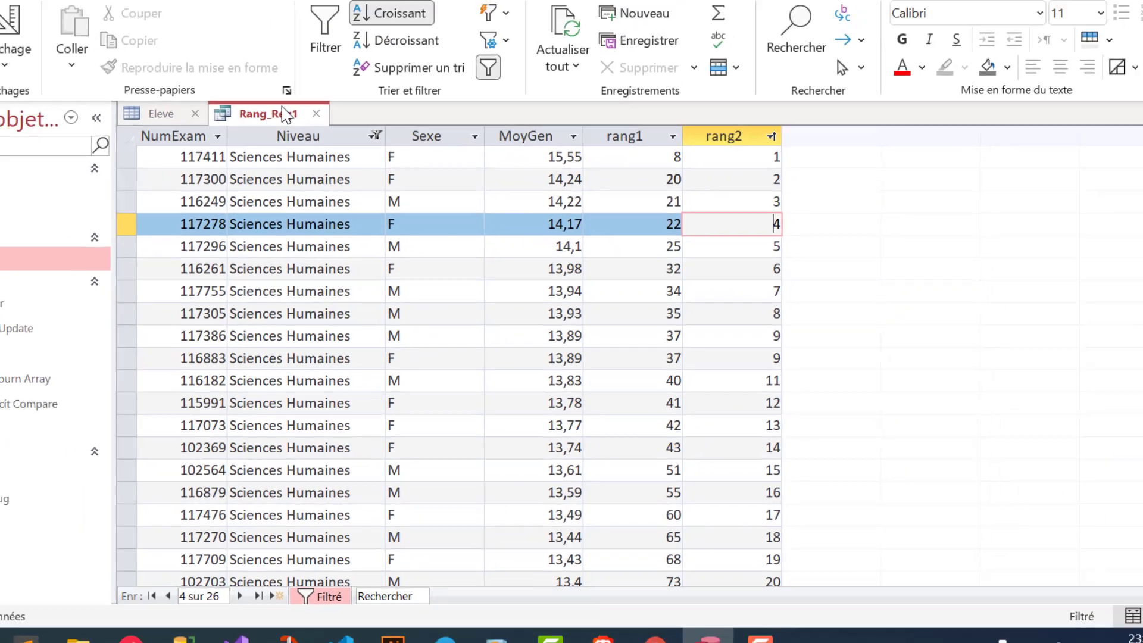
- Return the query to Design view with the navigation pane collapsed and copy the rang2 column into the next empty column
right_click(196, 18)
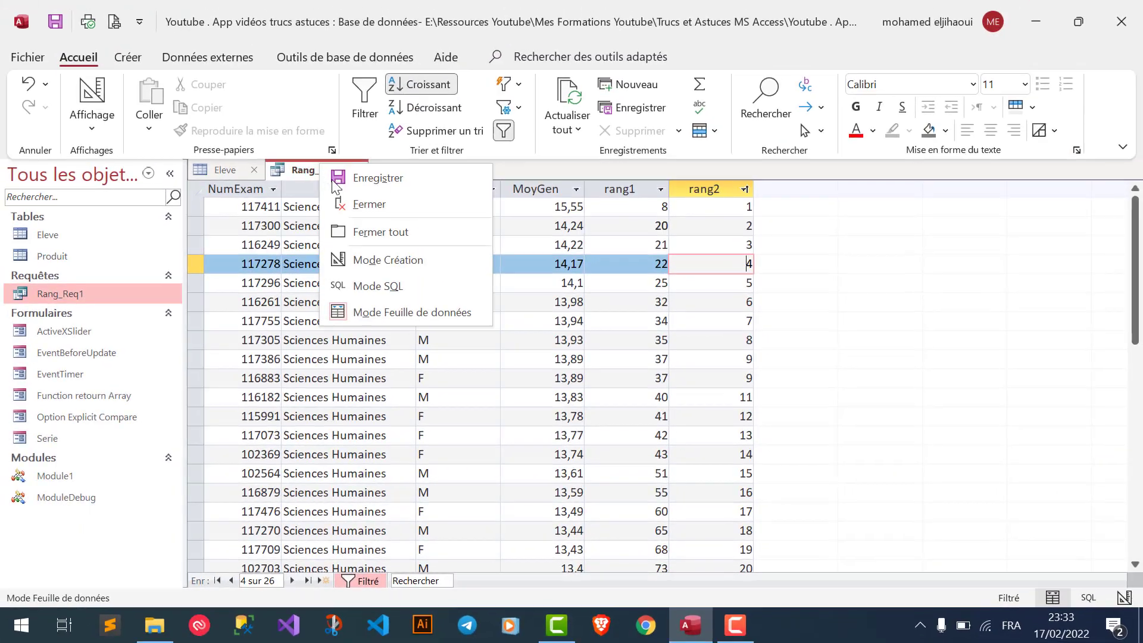
left_click(388, 260)
key("F11")
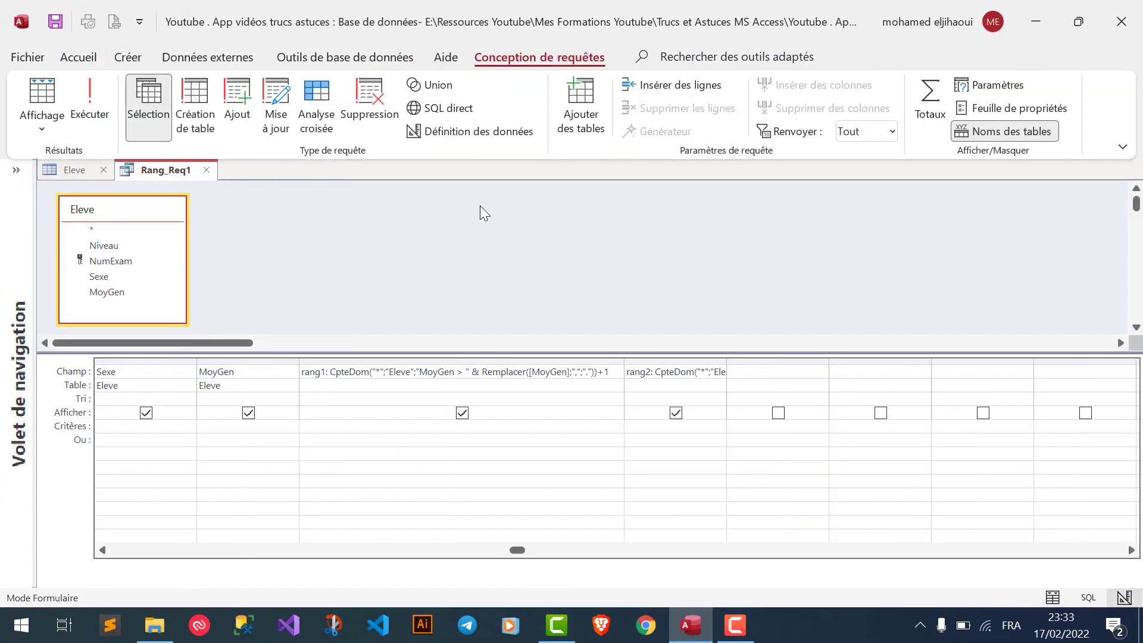
left_click(677, 361)
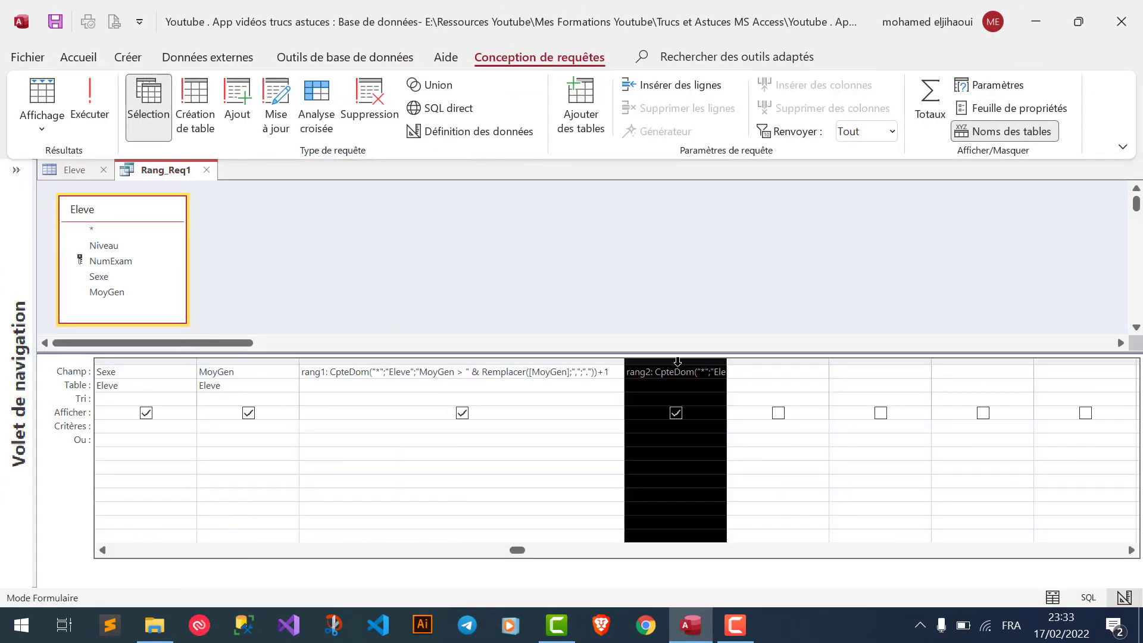
left_click(775, 361)
key("ctrl+v")
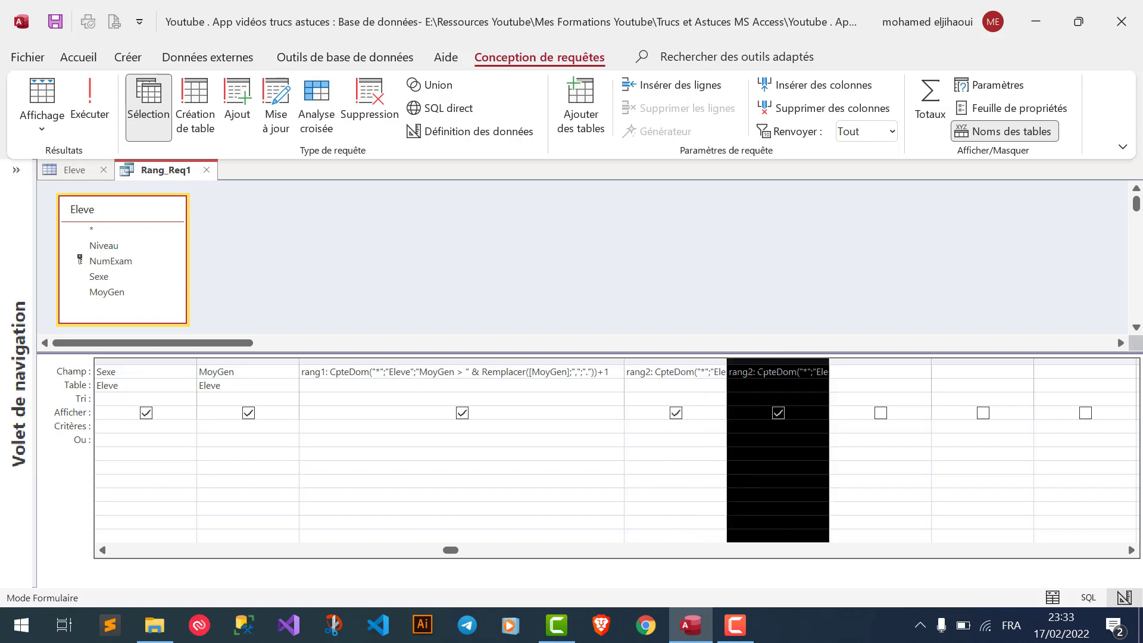
- Rename the duplicated rang2 calculated field as rang3
left_click(750, 372)
key("BackSpace")
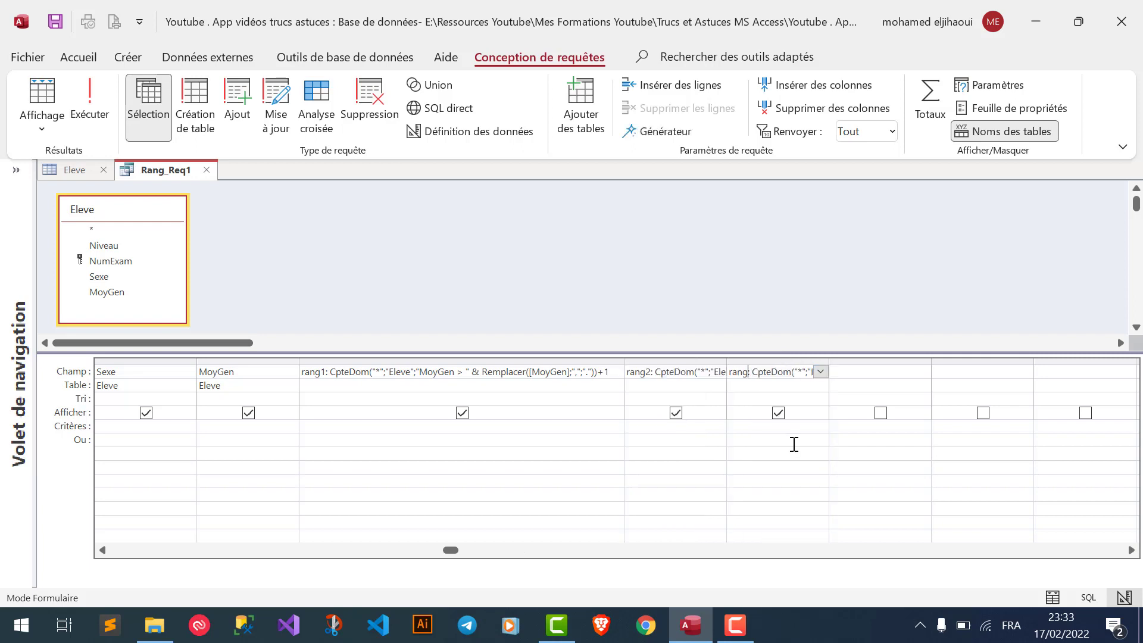
type("3")
- Open rang3 in the Expression Builder and add and sexe='" & after the closing quote of the Niveau criterion
left_click(778, 373)
left_click(665, 131)
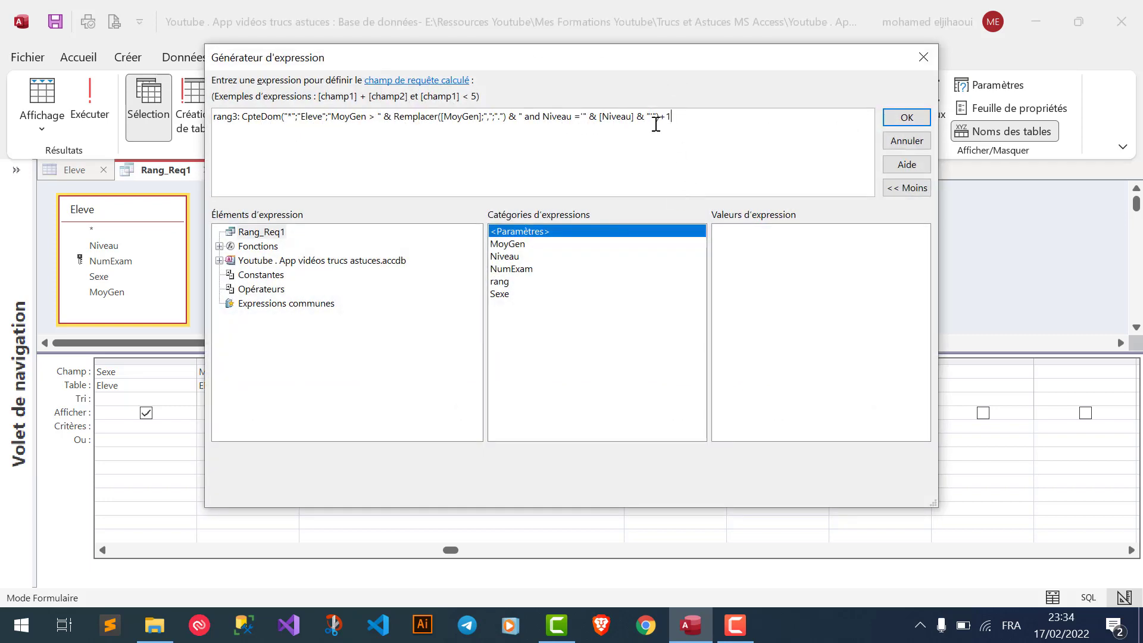
left_click(656, 118)
type("'")
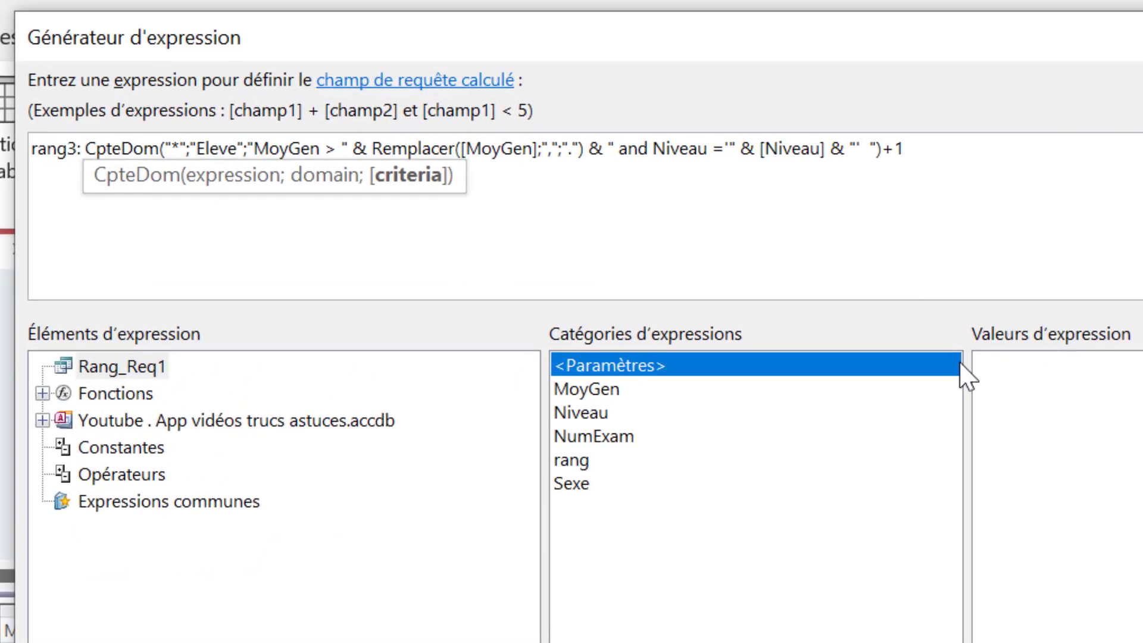
type(" and sexe")
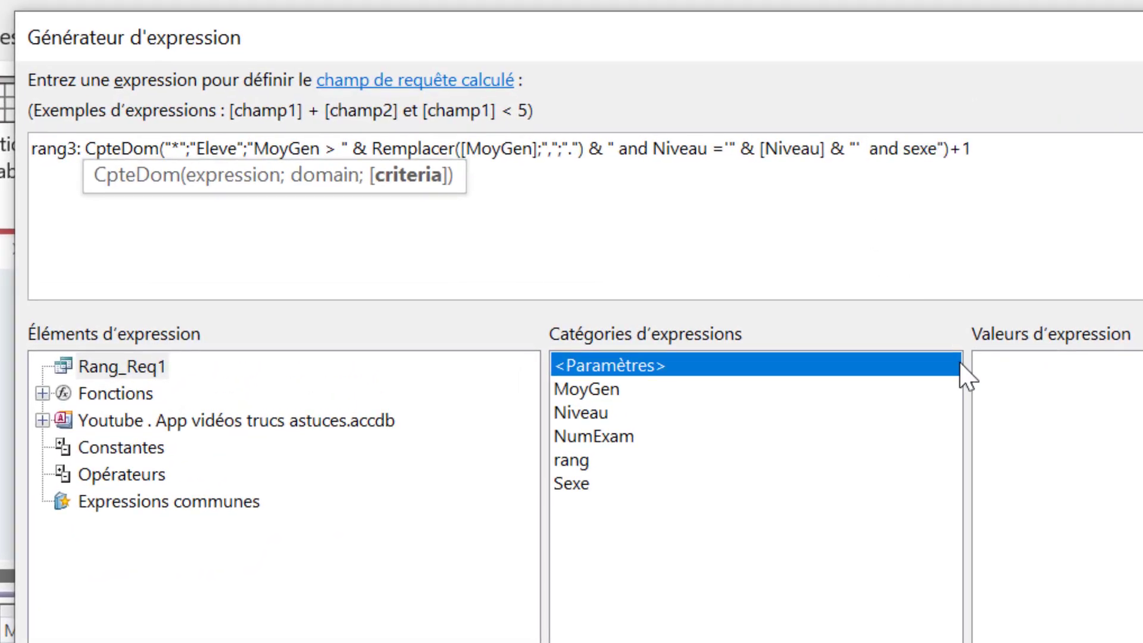
type("='\" & ")
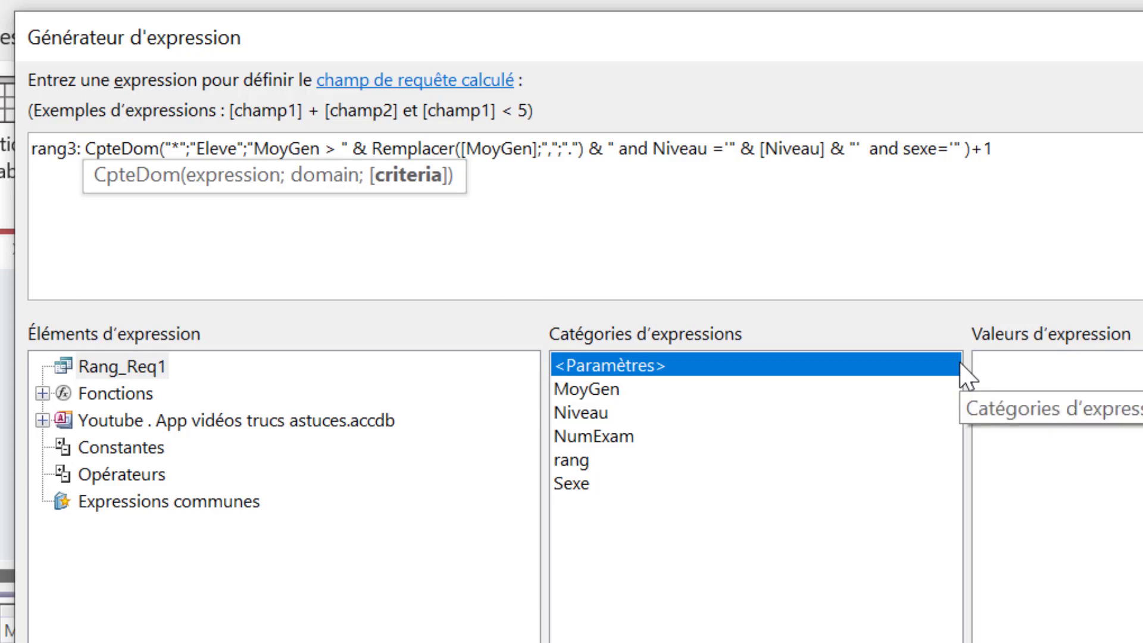
- Complete the sexe criterion with [Sexe] & "'" and confirm the rang3 expression
type("sexe")
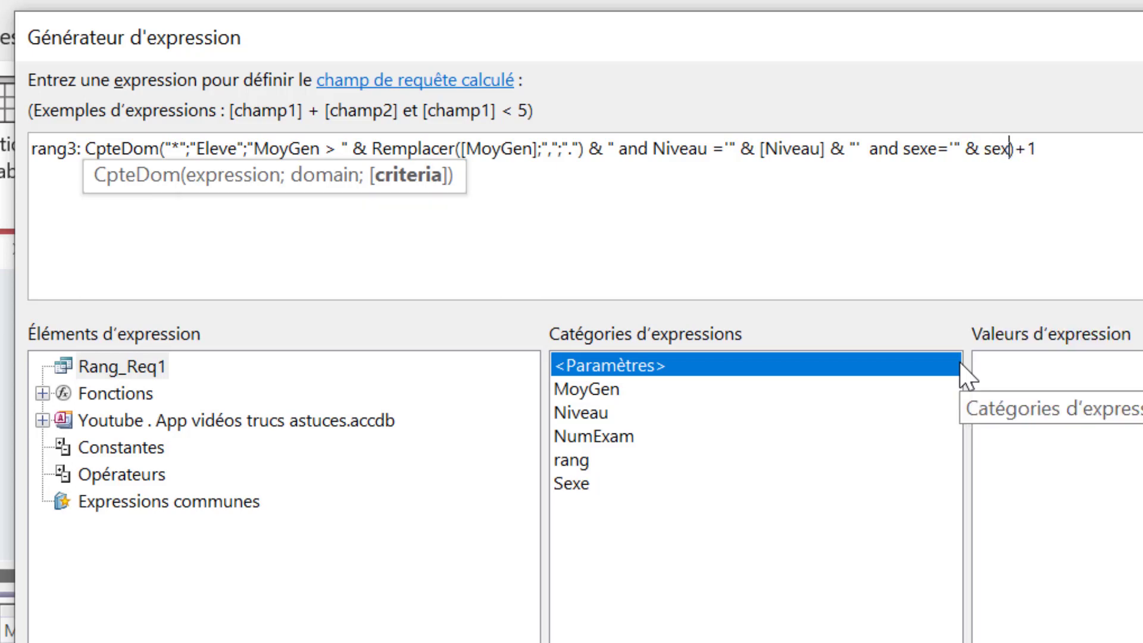
key("Tab")
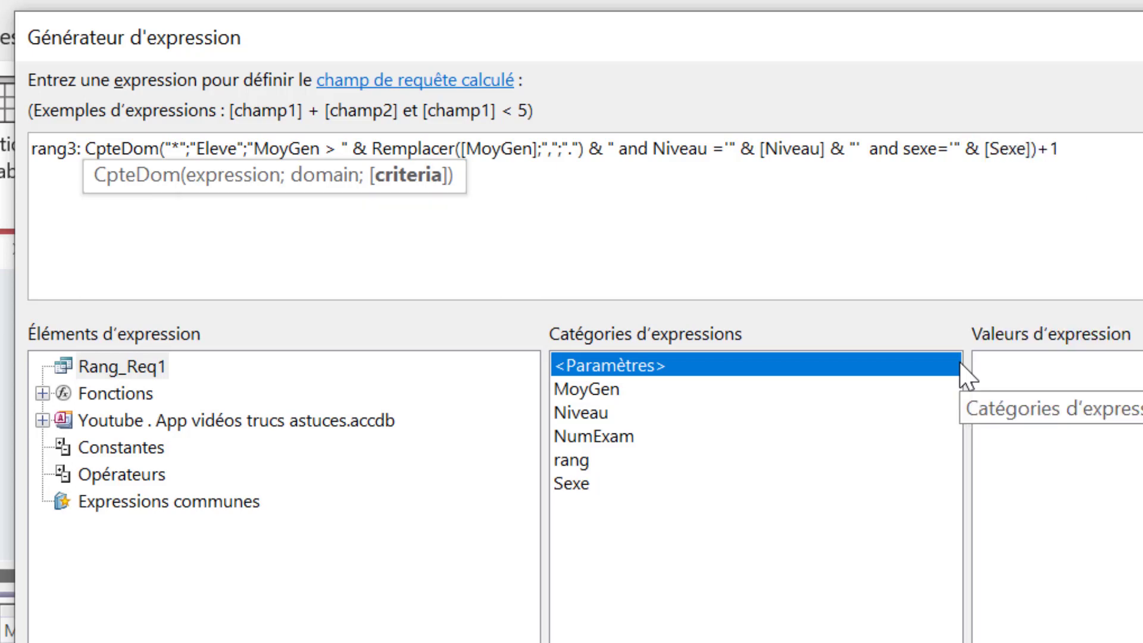
type("& ")
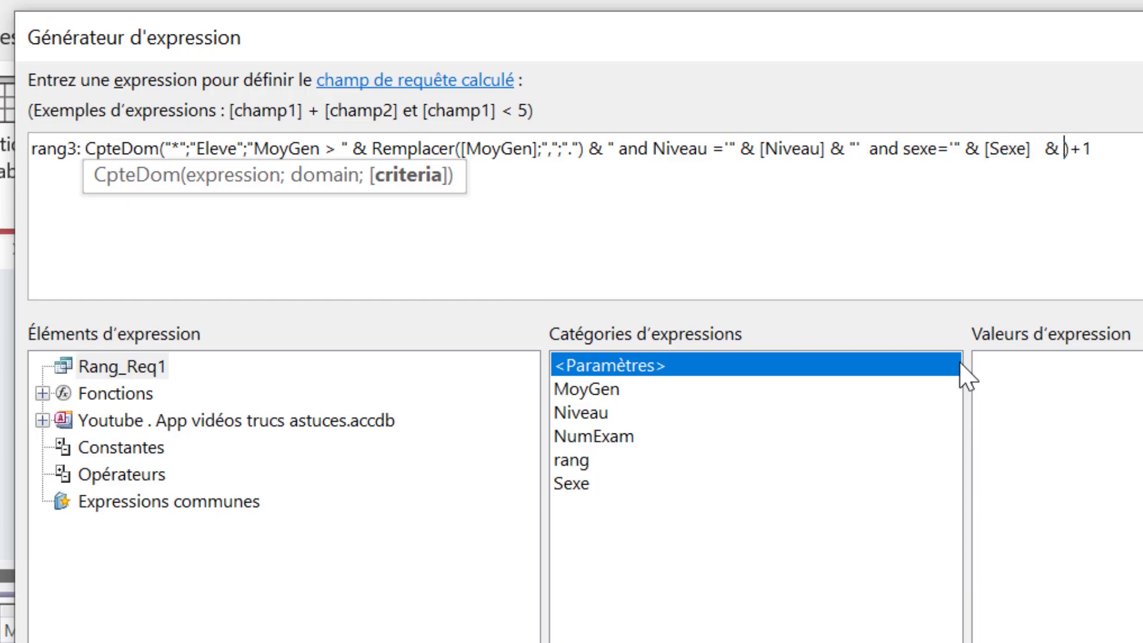
type("\"'\"")
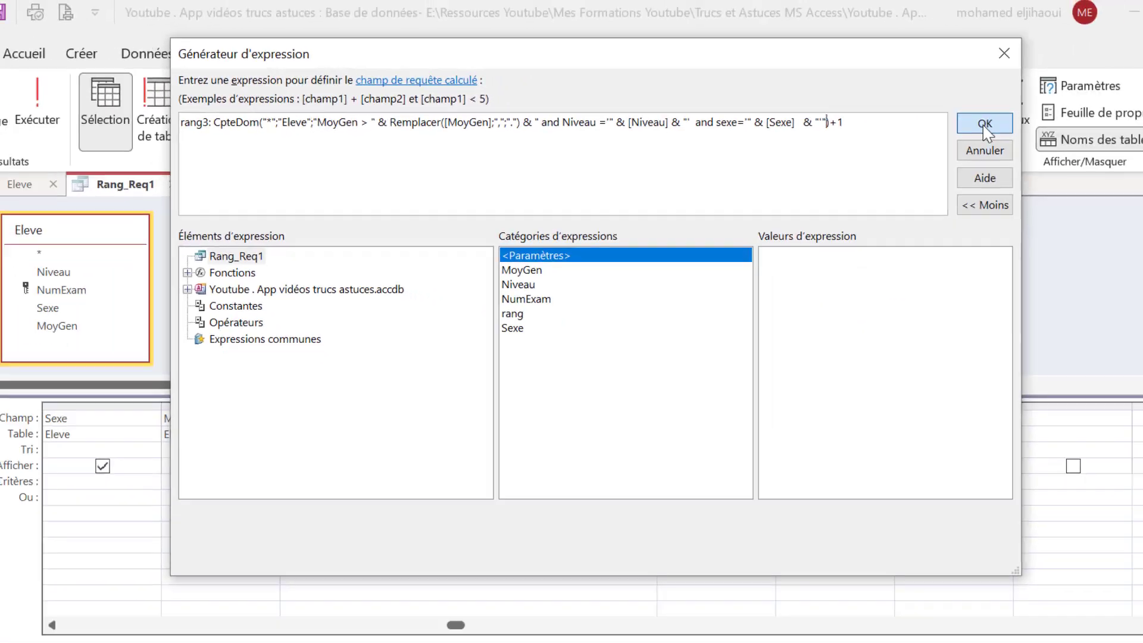
key("Return")
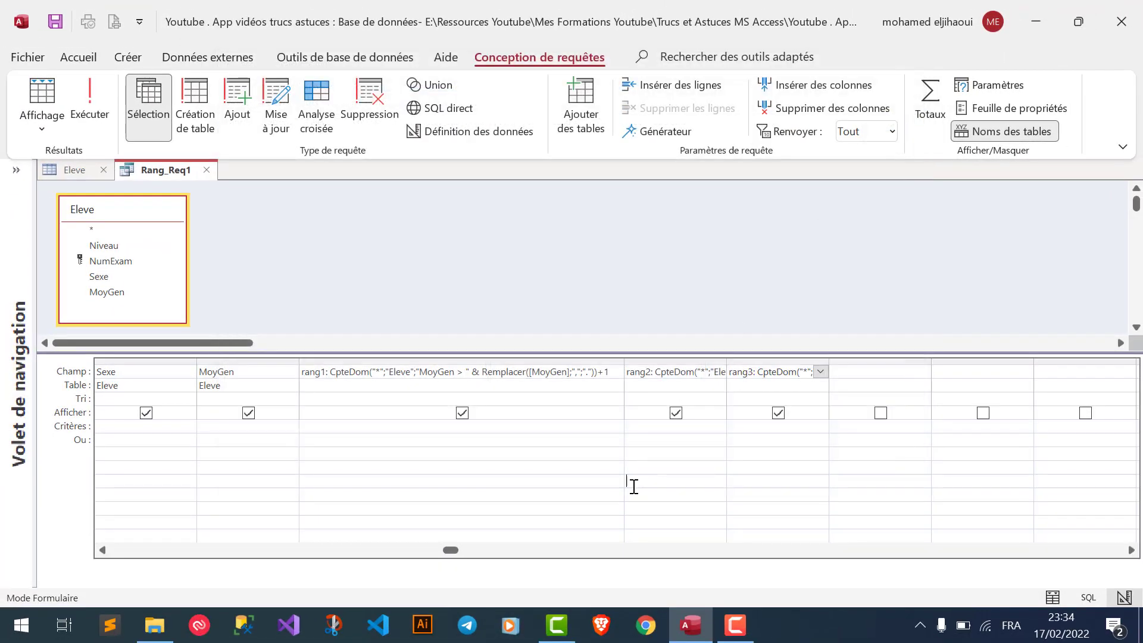
- Display the updated query results with rang3 and filter Niveau to Lettres
left_click(49, 90)
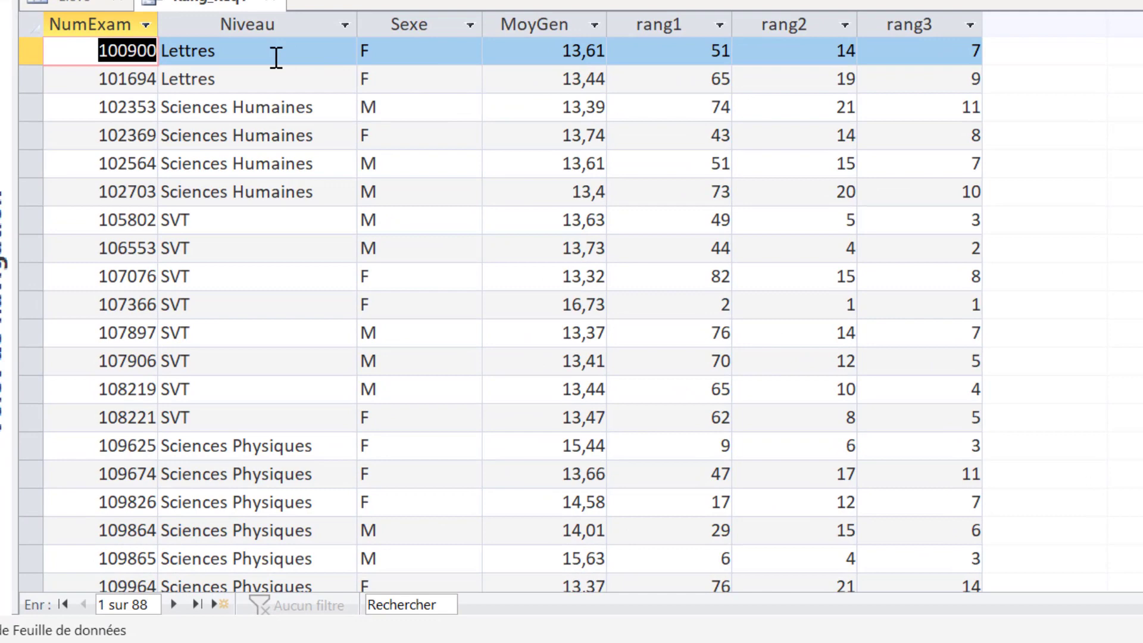
left_click(136, 207)
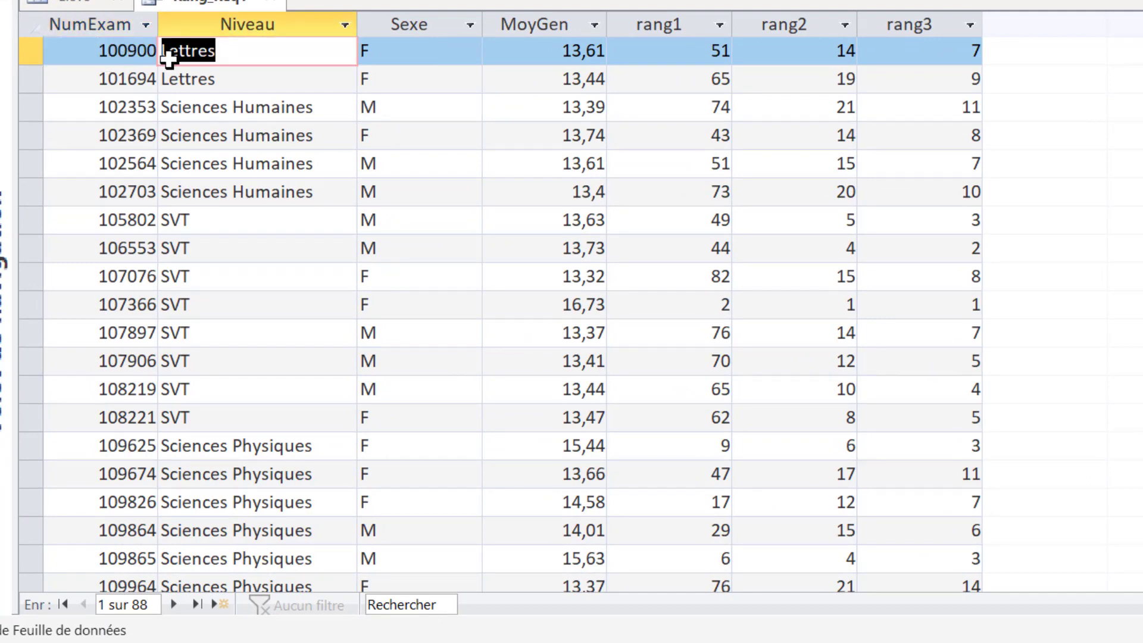
left_click(745, 1)
left_click(821, 5)
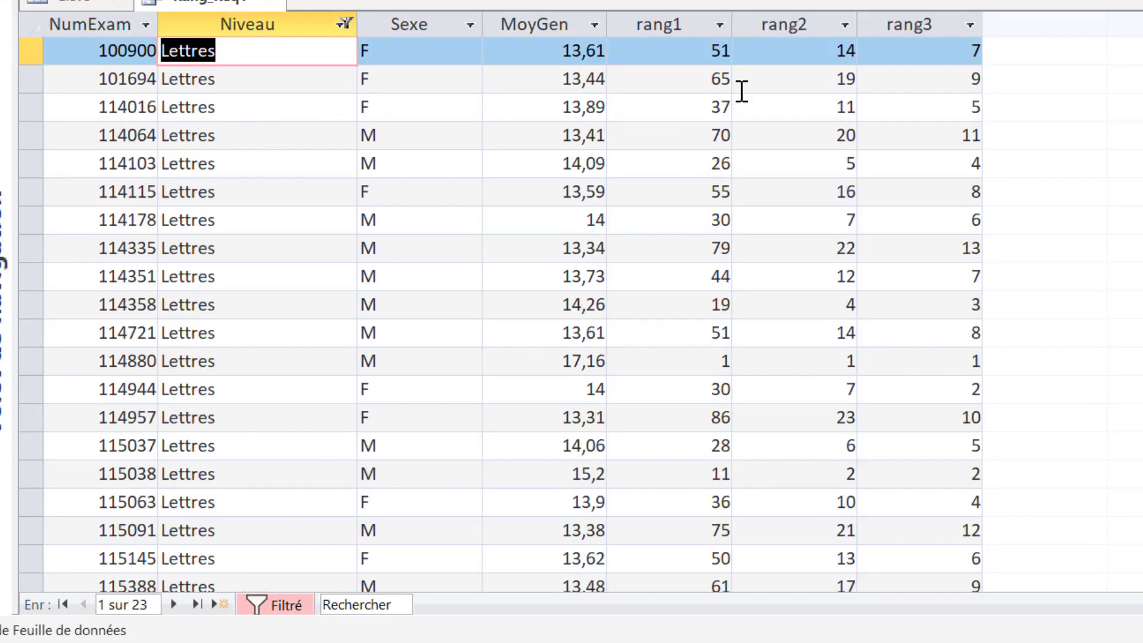
- Sort the Lettres students by rang3 in ascending order and check the first-ranked student of each Sexe
right_click(917, 25)
left_click(896, 42)
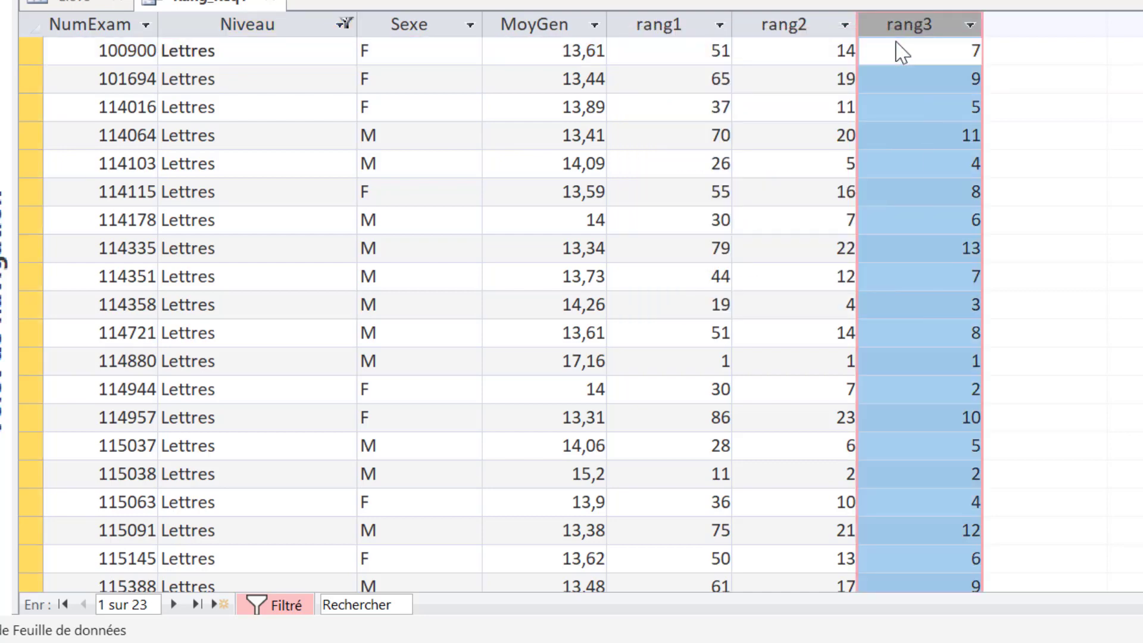
left_click(391, 54)
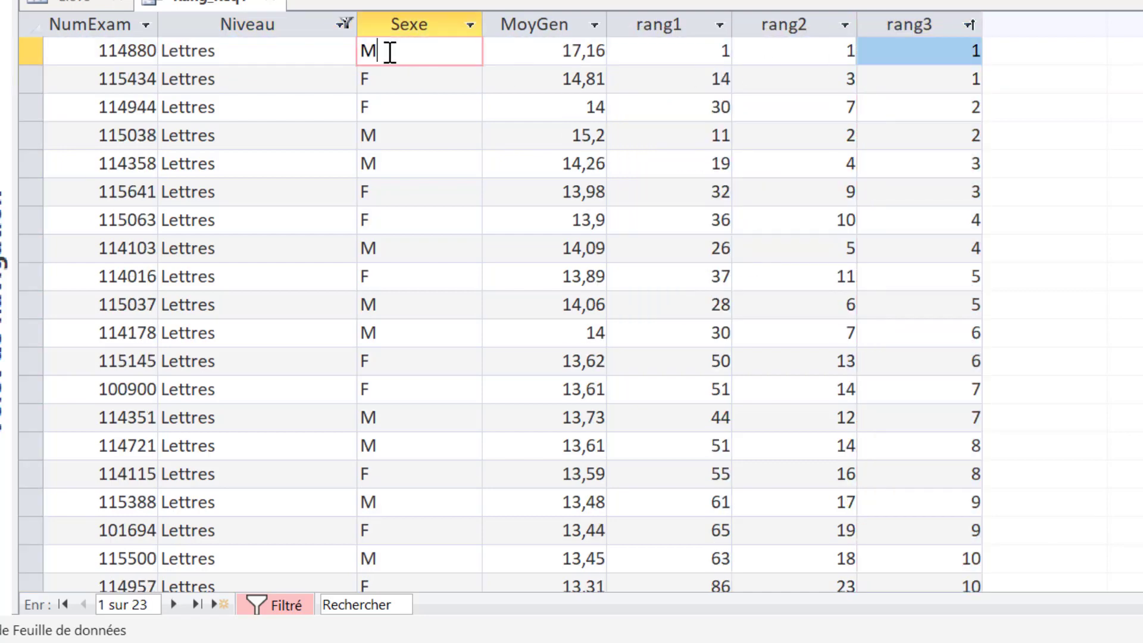
left_click(960, 53)
left_click(960, 86)
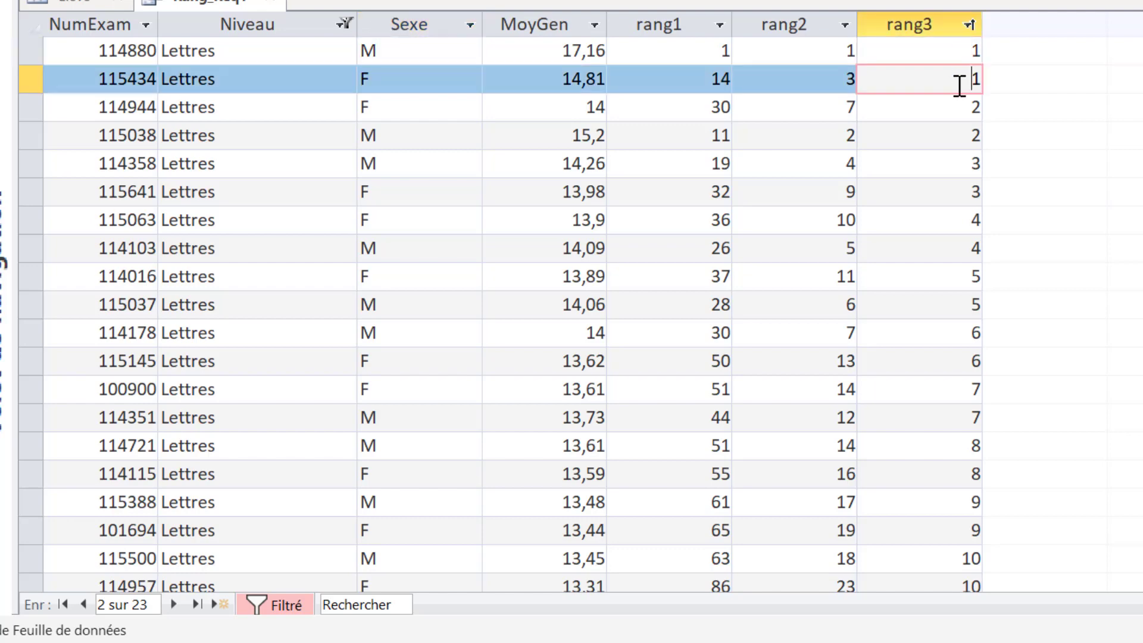
- Sort the Lettres students by Sexe in ascending order and filter them to Sexe F to check their rang3 values
left_click(470, 25)
left_click(529, 60)
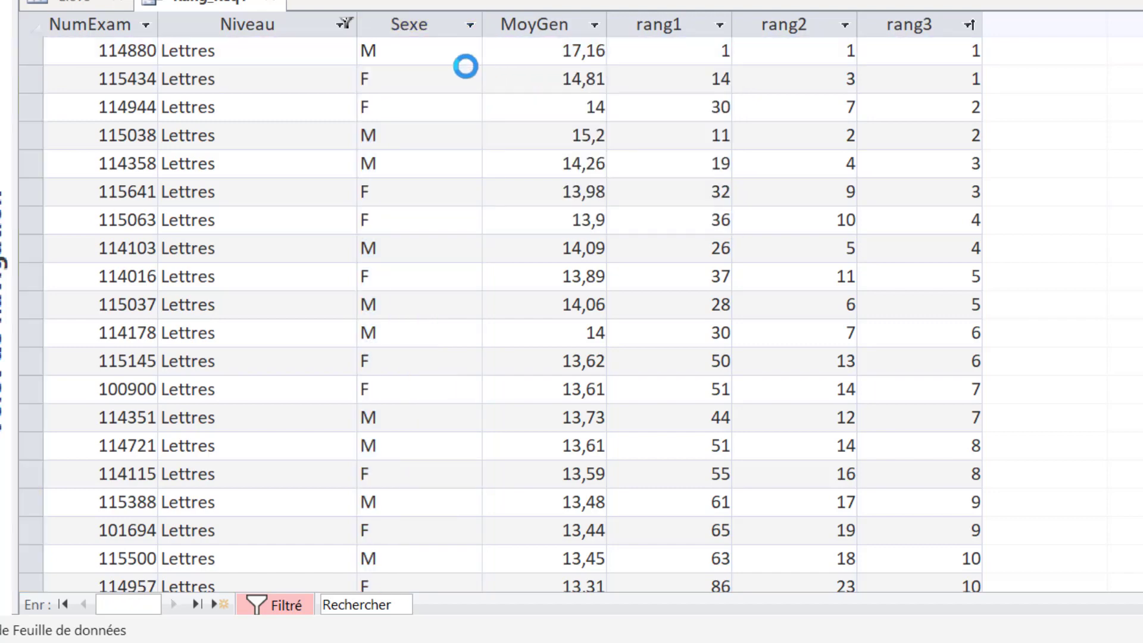
left_click(361, 50)
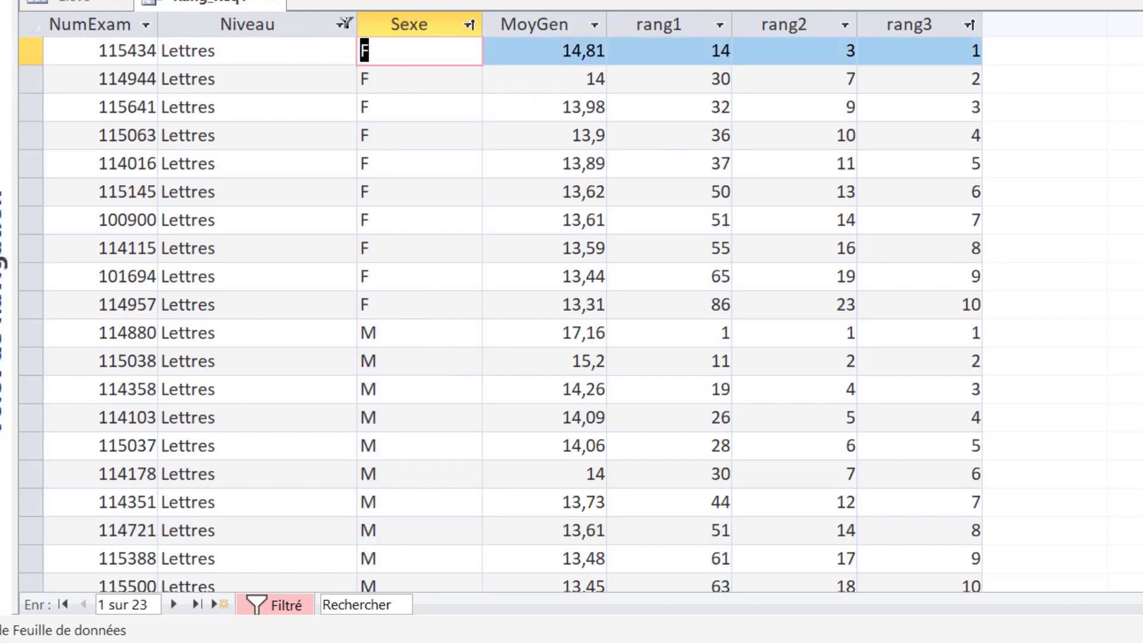
left_click(714, 1)
left_click(774, 1)
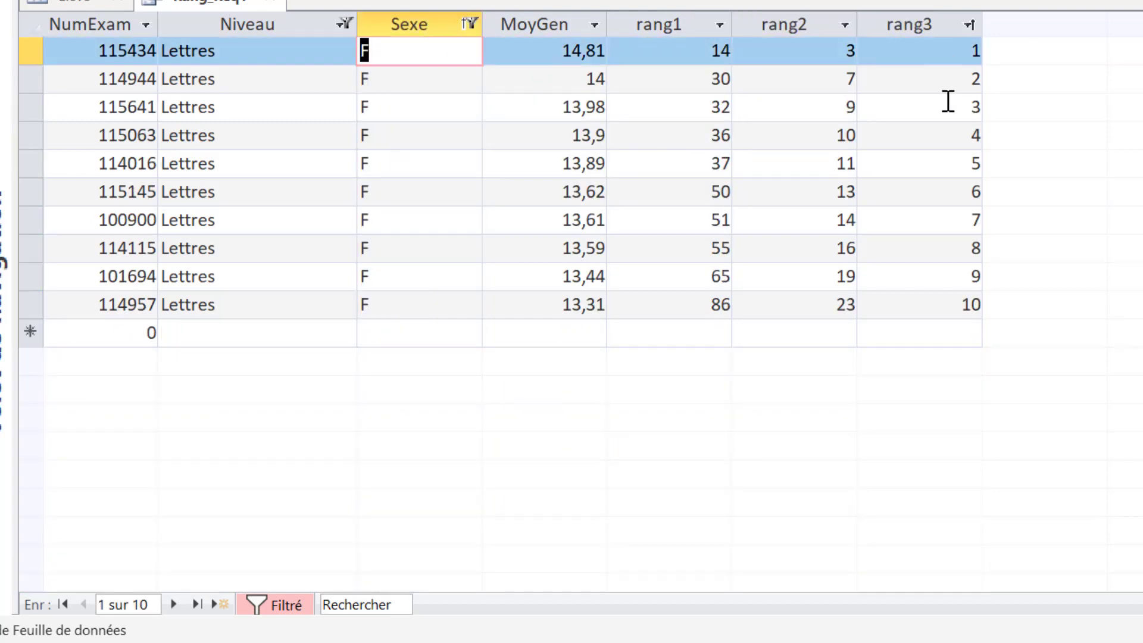
- Clear the F filter from the Sexe column
left_click(469, 23)
left_click(452, 147)
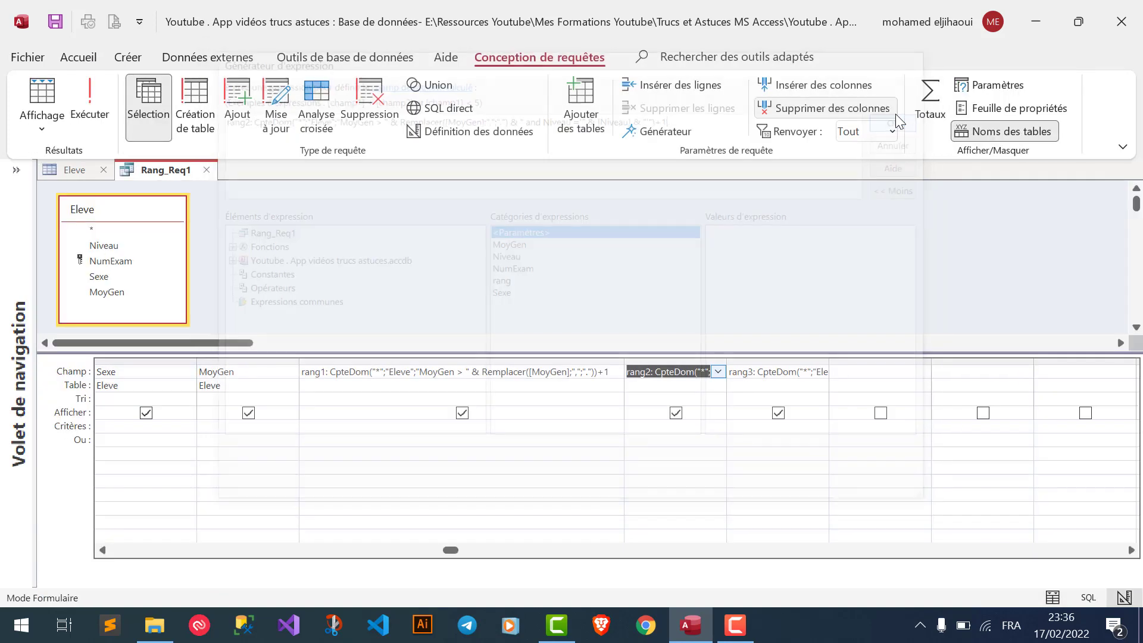
- Widen the rang2 column in the Rang_Req1 design grid to fit its full expression
double_click(726, 362)
left_click(735, 374)
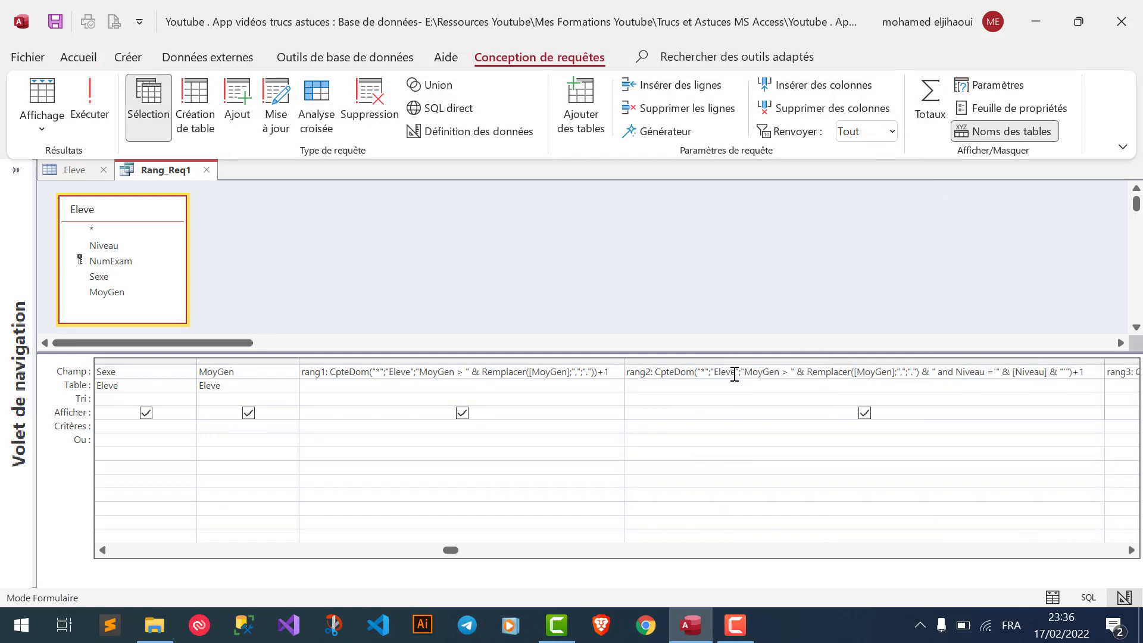
double_click(1133, 551)
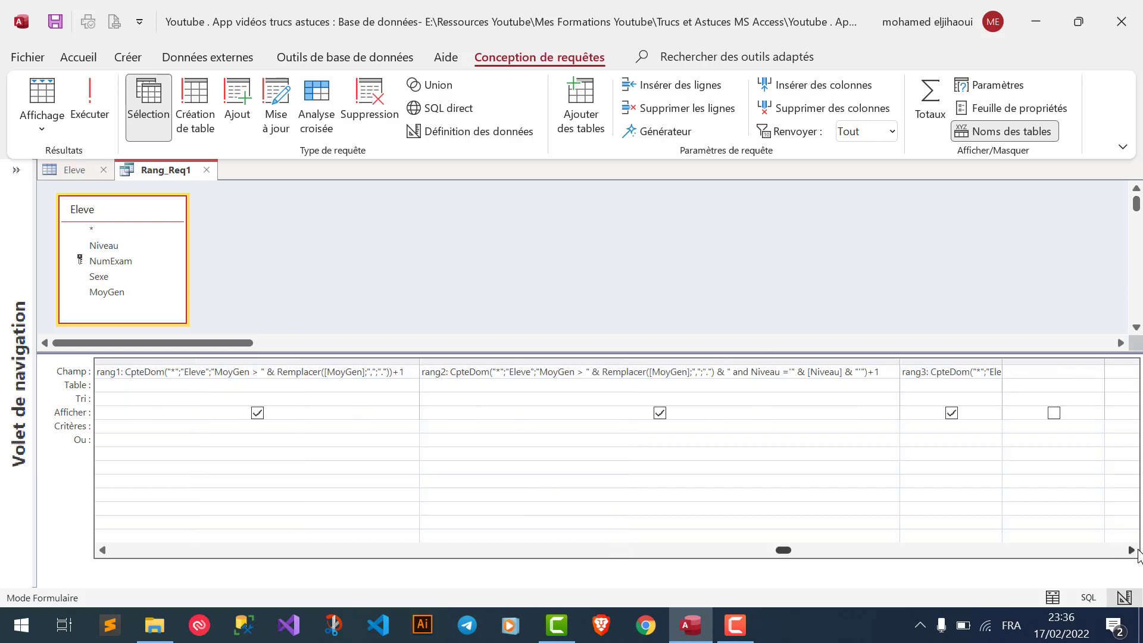